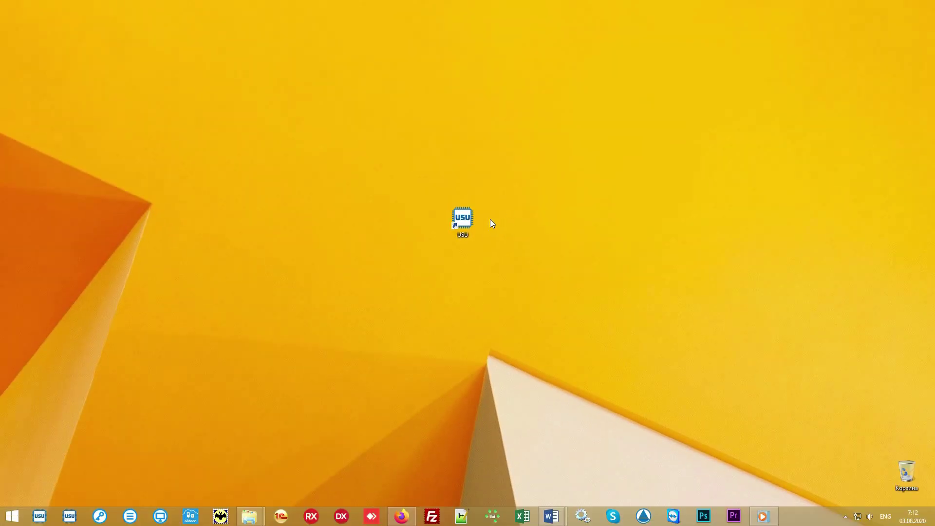
- Launch the USU program and open the interface theme settings
{"action": "double_click", "coordinate": [462, 219]}
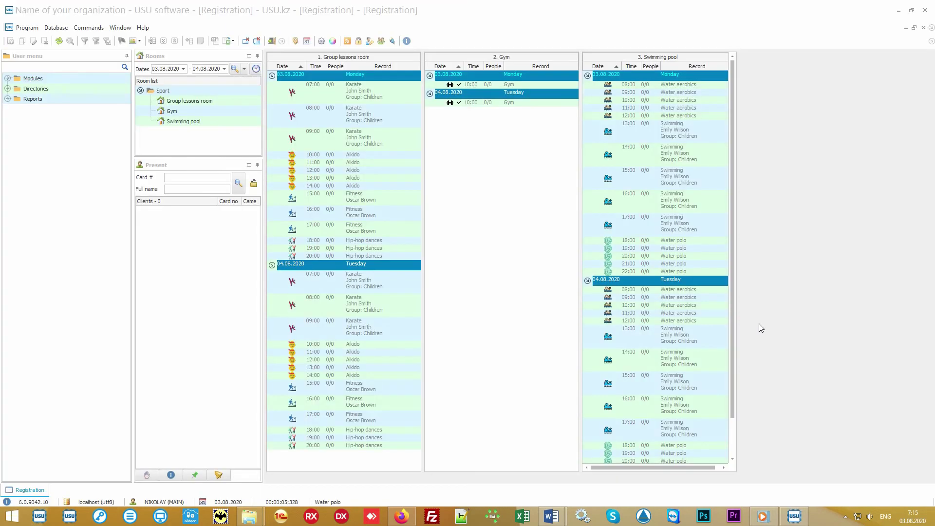
{"action": "left_click", "coordinate": [333, 41]}
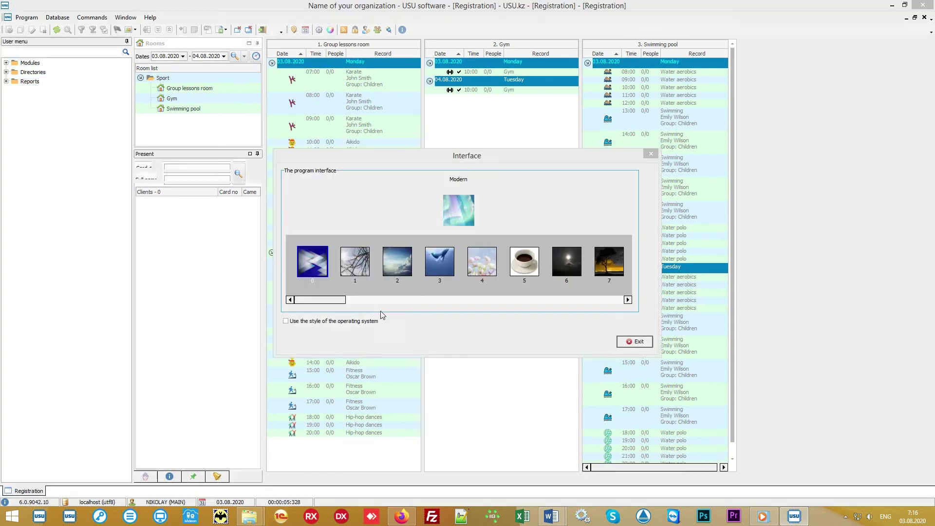
- Try out several interface themes, including Breakfast in bed, Lilac petal and Cumulus clouds
{"action": "left_click", "coordinate": [484, 263]}
{"action": "left_click", "coordinate": [528, 268]}
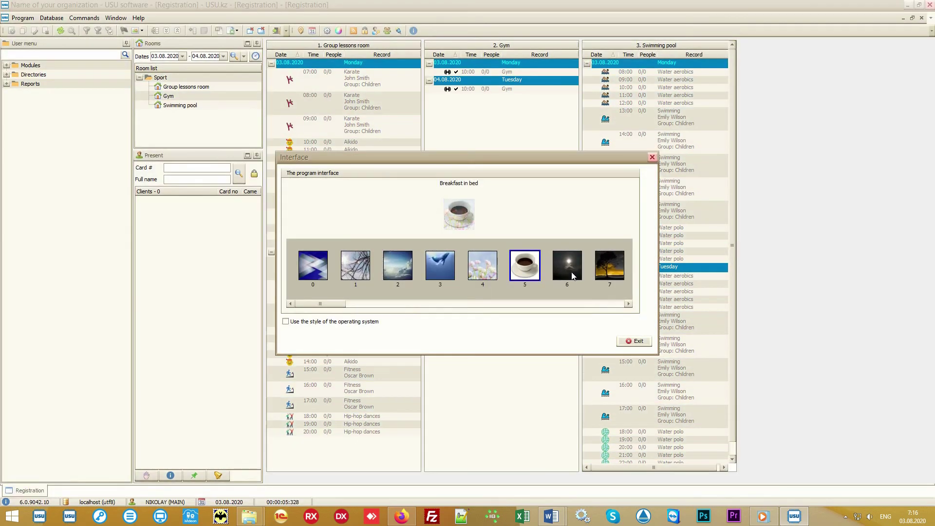
{"action": "left_click", "coordinate": [611, 264]}
{"action": "left_click_drag", "start_coordinate": [321, 304], "coordinate": [525, 302]}
{"action": "left_click", "coordinate": [444, 265]}
{"action": "left_click", "coordinate": [404, 266]}
{"action": "left_click", "coordinate": [613, 265]}
{"action": "left_click", "coordinate": [419, 266]}
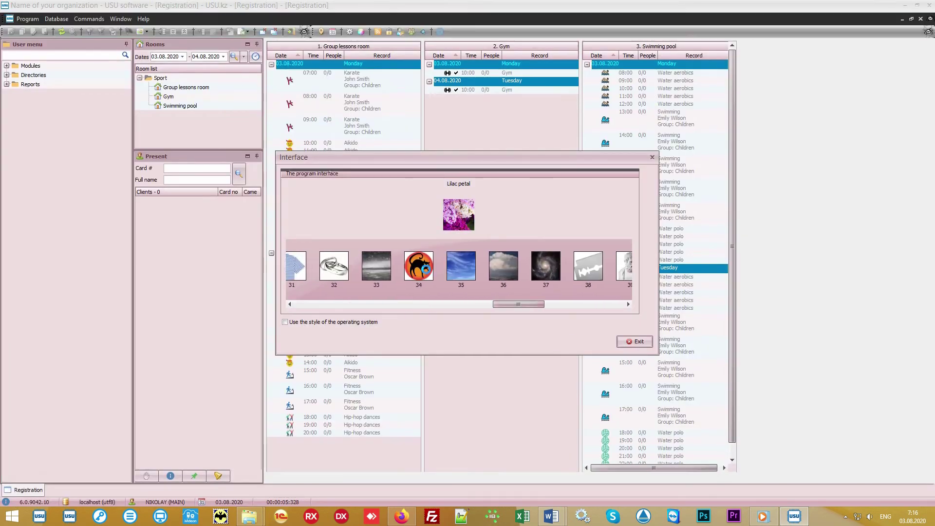
{"action": "left_click", "coordinate": [469, 269]}
{"action": "left_click", "coordinate": [468, 266]}
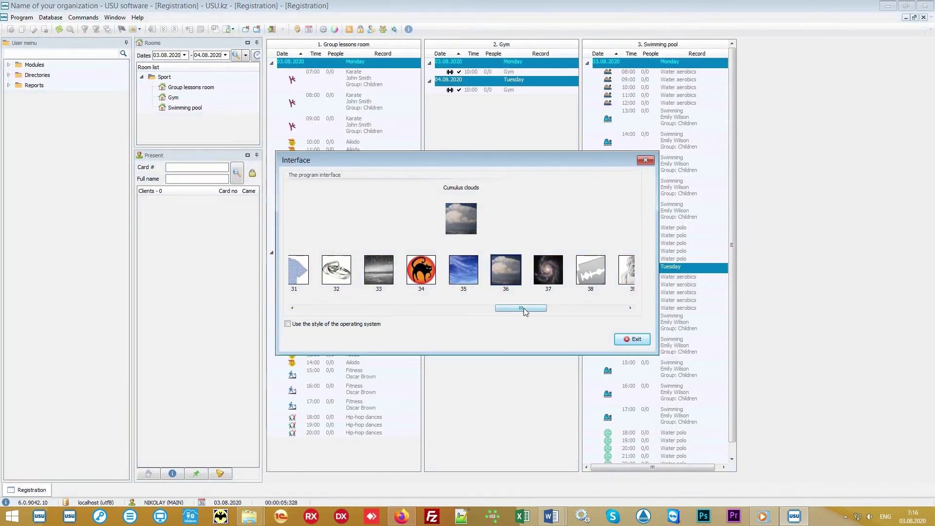
- Set the program's interface theme to Northern Lights and close the theme settings
{"action": "left_click_drag", "start_coordinate": [524, 308], "coordinate": [395, 305]}
{"action": "left_click", "coordinate": [529, 269]}
{"action": "left_click", "coordinate": [430, 267]}
{"action": "left_click", "coordinate": [494, 292]}
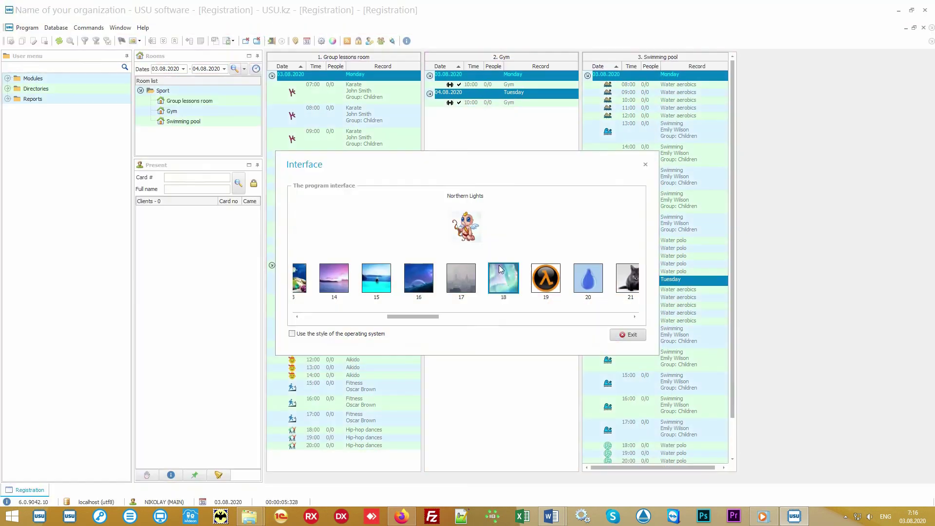
{"action": "left_click", "coordinate": [645, 165]}
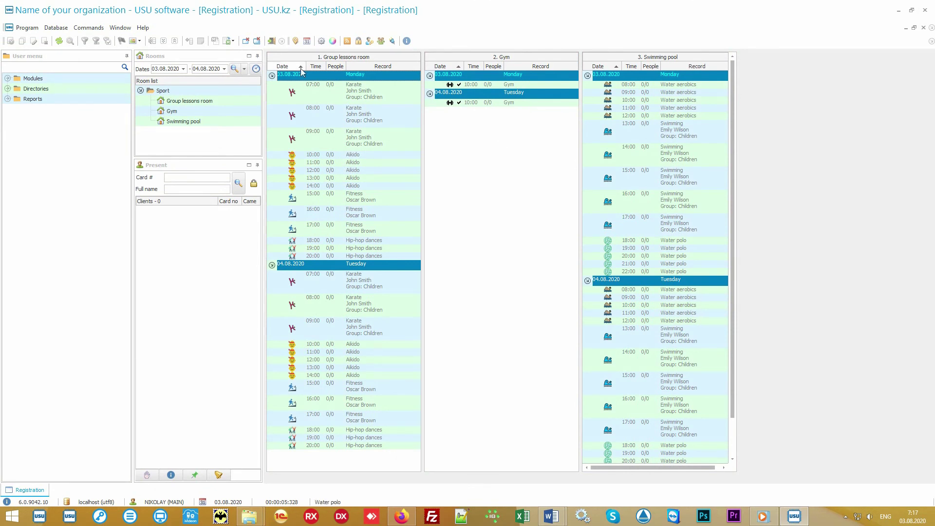
- Close and reopen the Registration window, and select the Sport group in the room list
{"action": "left_click", "coordinate": [246, 41]}
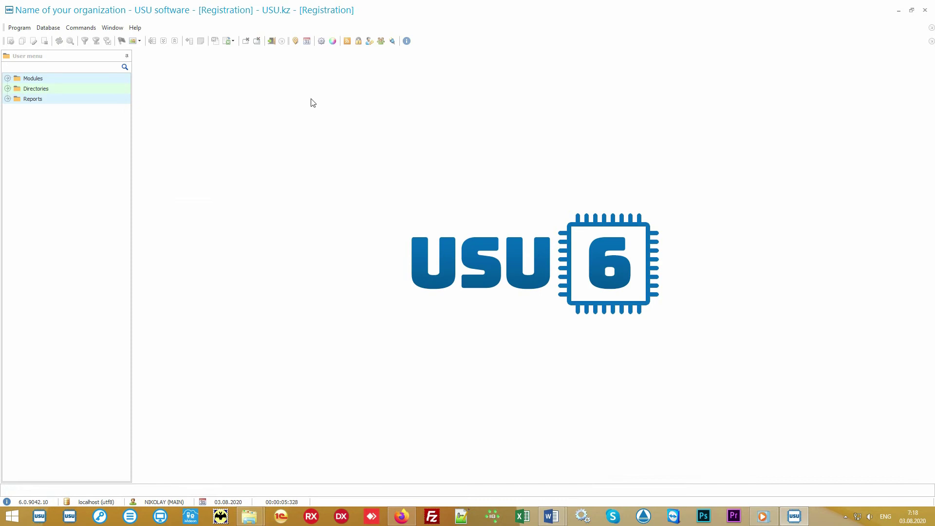
{"action": "left_click", "coordinate": [307, 41]}
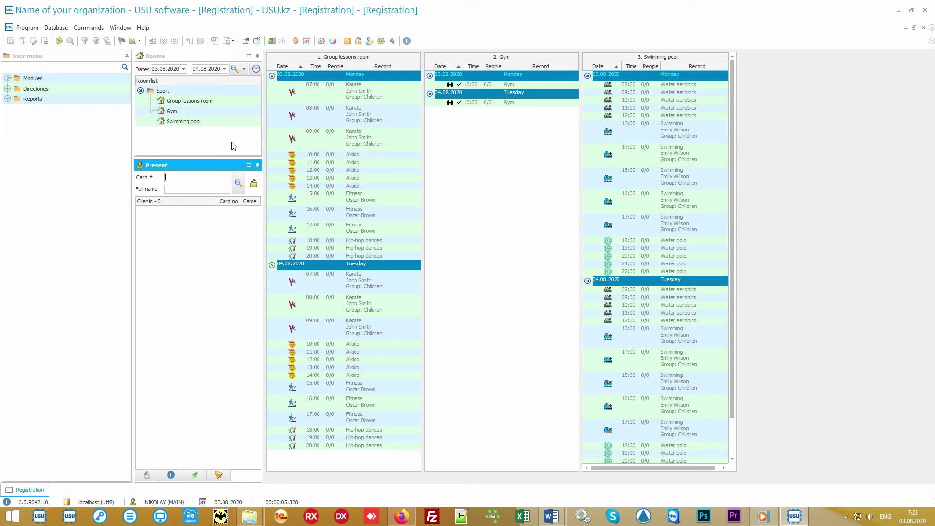
{"action": "left_click", "coordinate": [162, 92]}
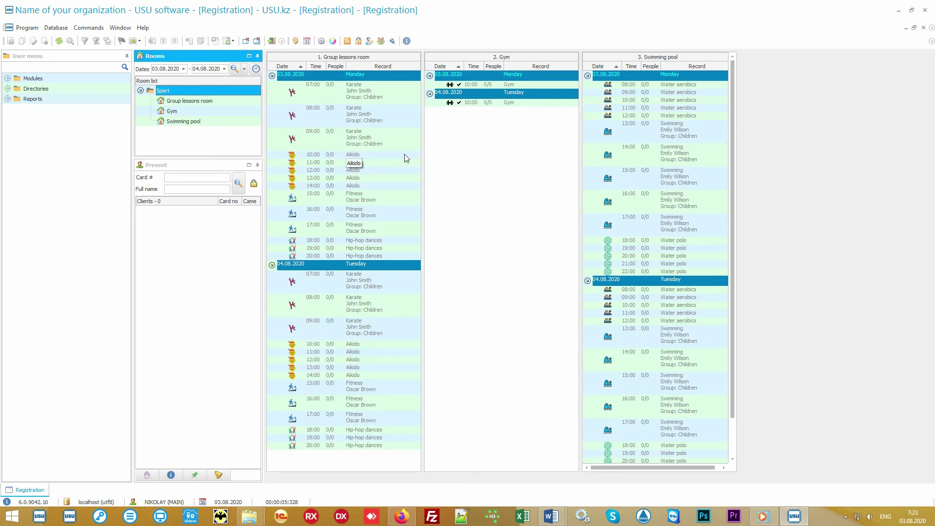
- Register the client holding the Karate 50 lessons subscription for the 09:00 Karate lesson on 03.08.2020 in the group lessons room
{"action": "left_click", "coordinate": [387, 138]}
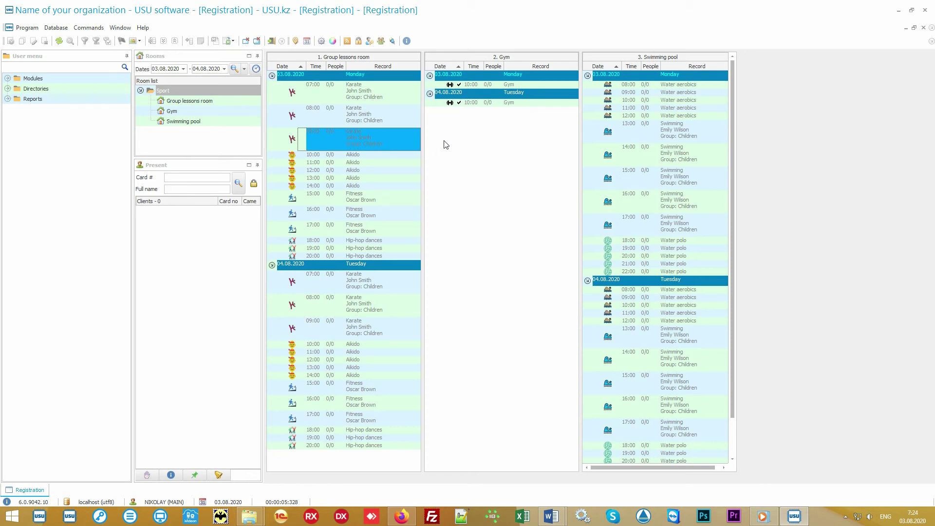
{"action": "double_click", "coordinate": [333, 136]}
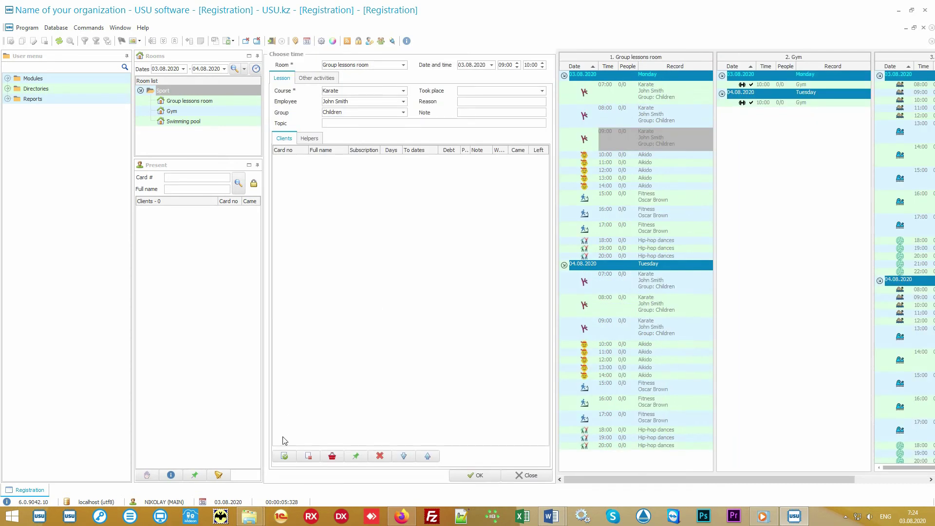
{"action": "left_click", "coordinate": [284, 455]}
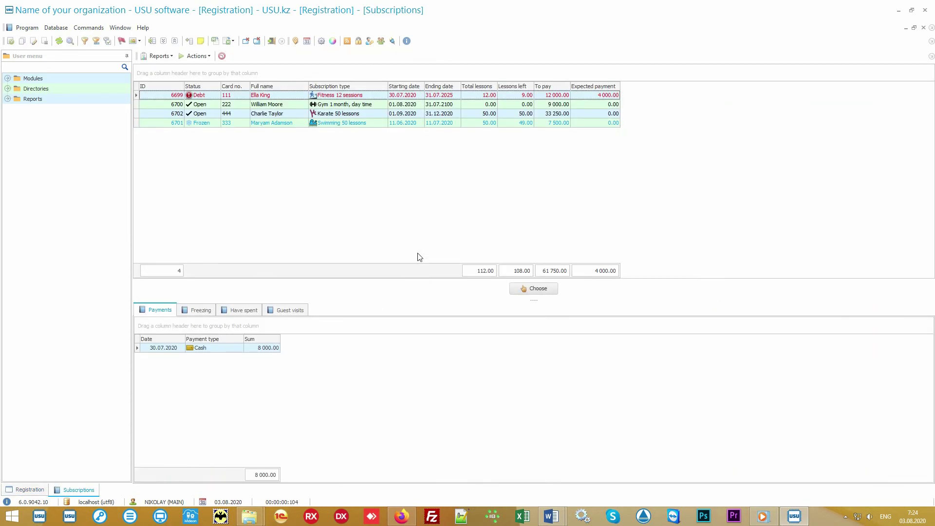
{"action": "double_click", "coordinate": [362, 115]}
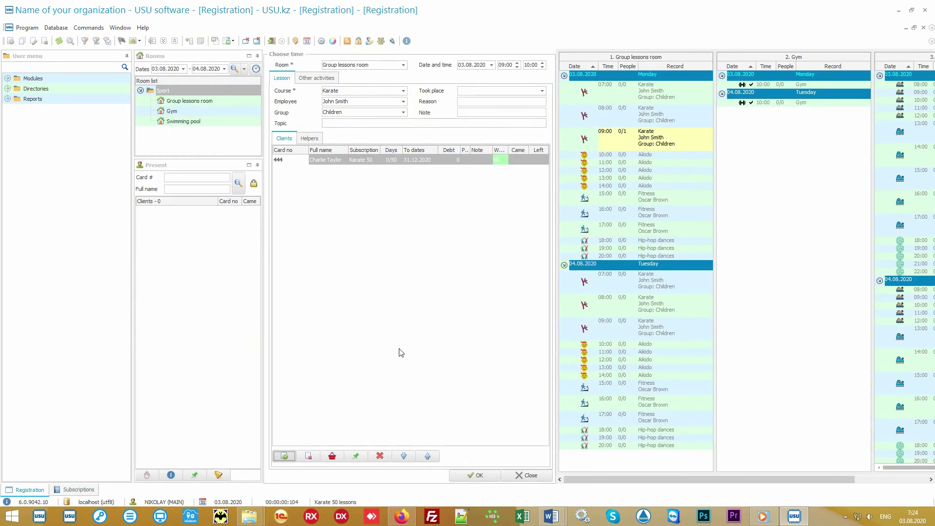
{"action": "left_click", "coordinate": [459, 476]}
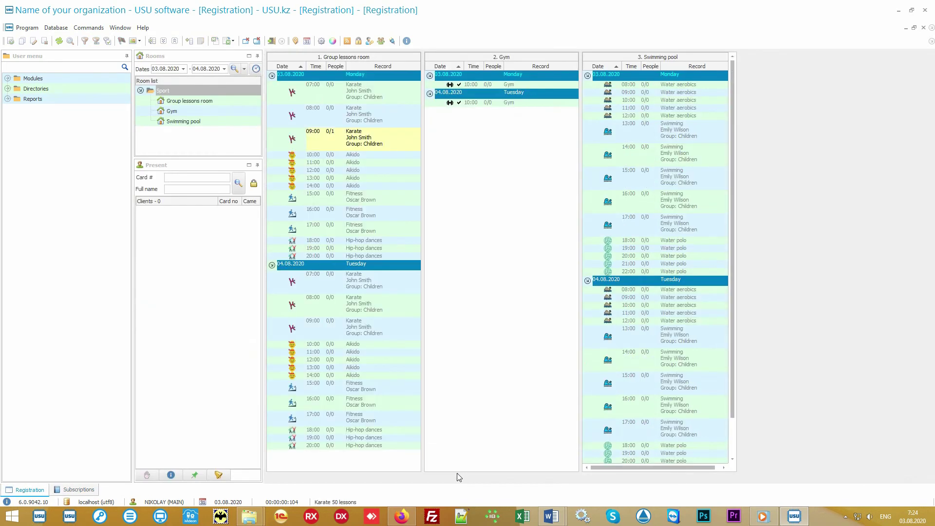
- Register the client holding the Fitness 12 sessions subscription for the 15:00 Fitness lesson on 03.08.2020 in the group lessons room
{"action": "left_click", "coordinate": [81, 490]}
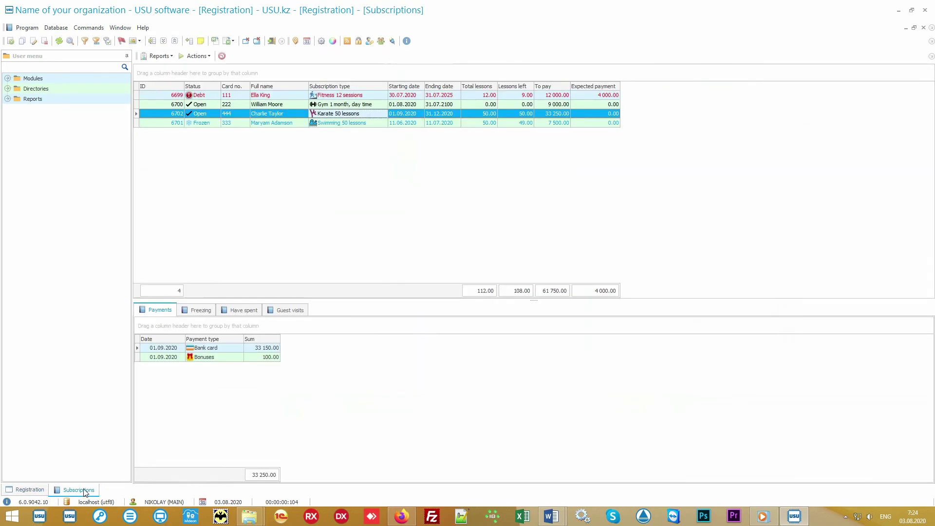
{"action": "left_click", "coordinate": [31, 489]}
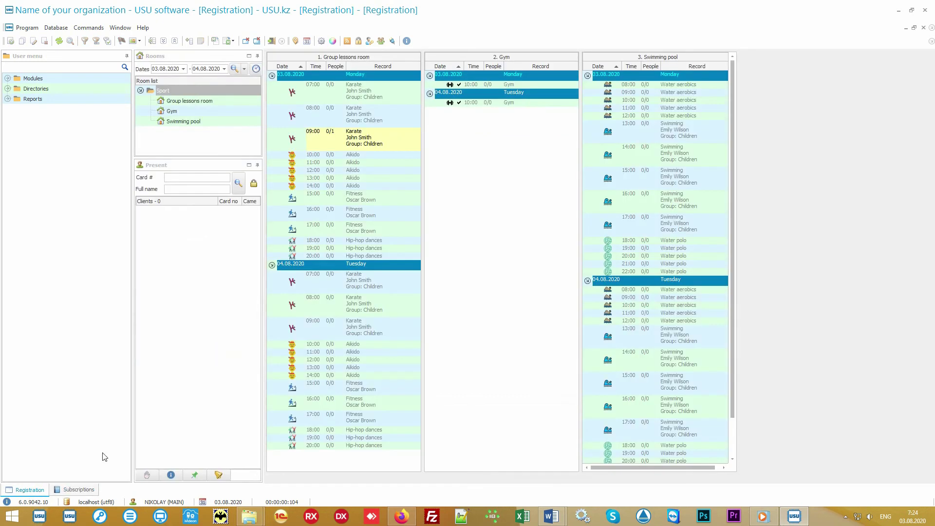
{"action": "double_click", "coordinate": [393, 201]}
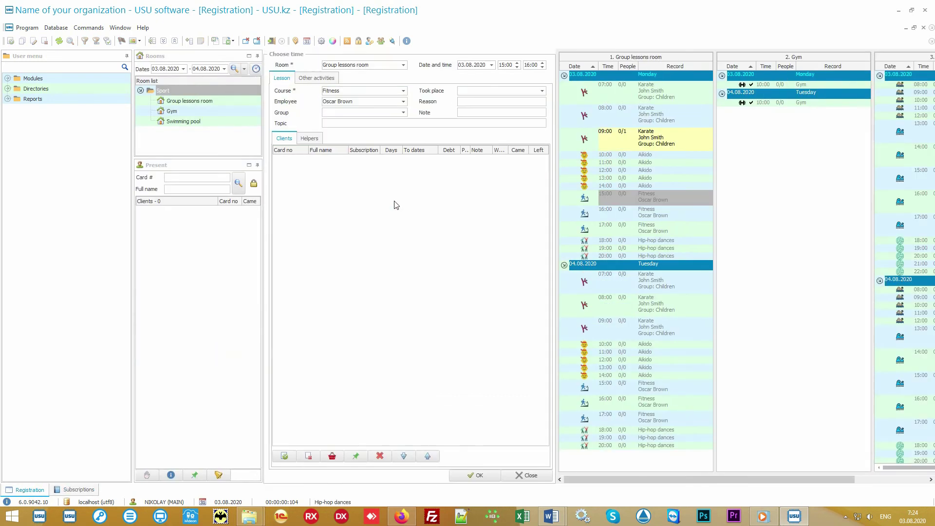
{"action": "left_click", "coordinate": [284, 456]}
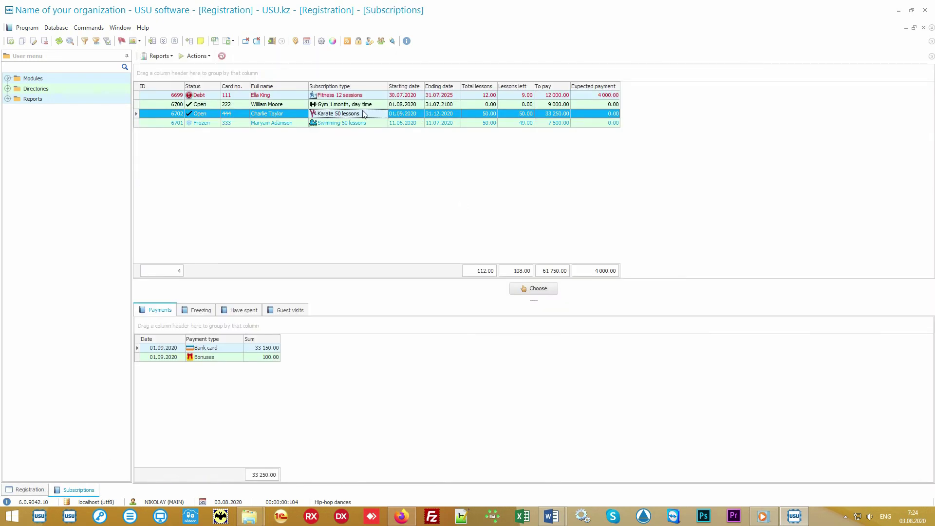
{"action": "double_click", "coordinate": [362, 95]}
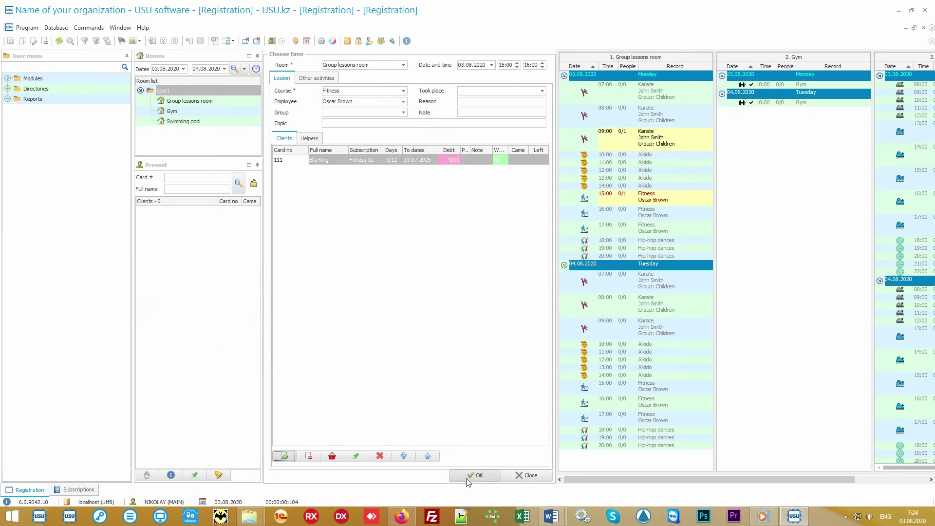
{"action": "left_click", "coordinate": [469, 475]}
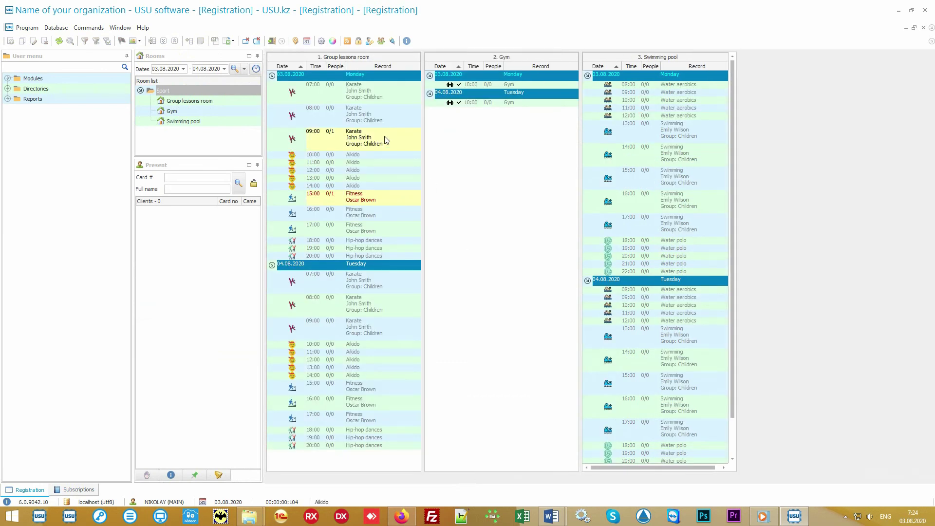
- Check the client's debt in the 15:00 Fitness lesson on 03.08.2020 and close the lesson without changes
{"action": "double_click", "coordinate": [376, 200]}
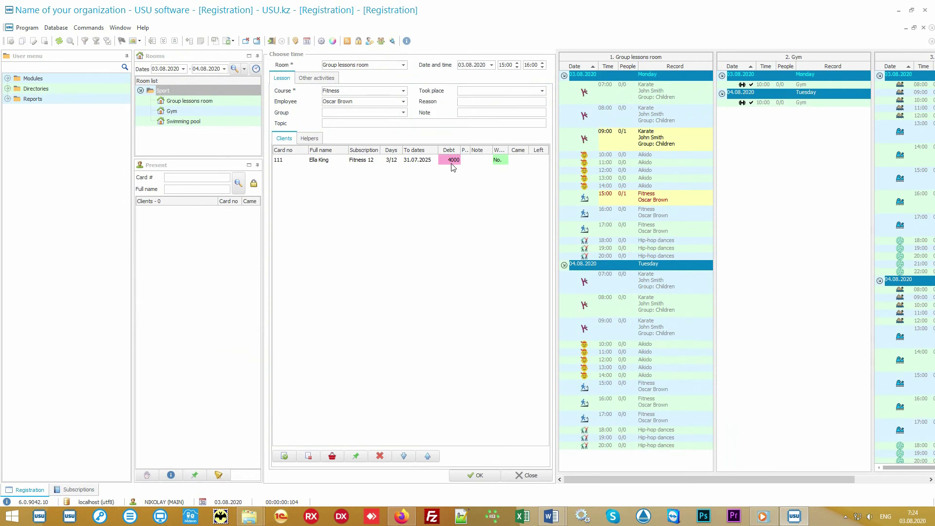
{"action": "left_click", "coordinate": [444, 163]}
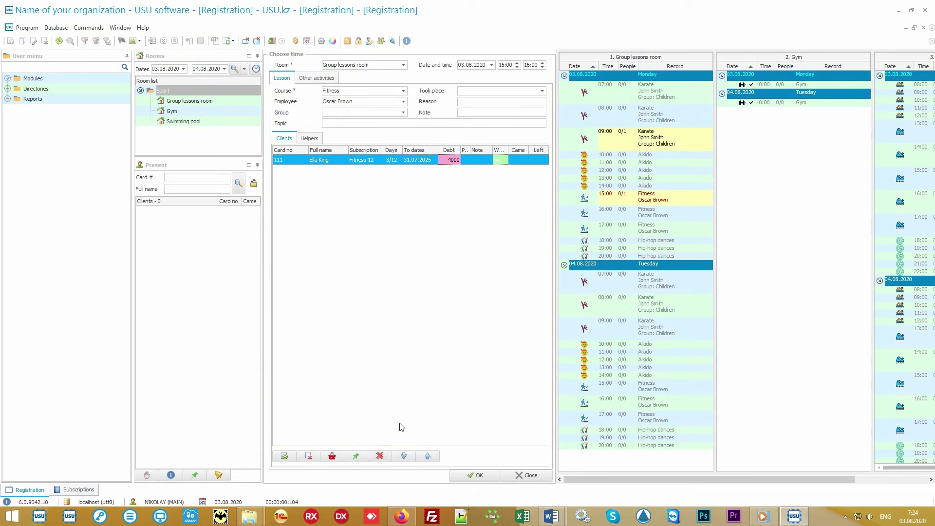
{"action": "left_click", "coordinate": [529, 475]}
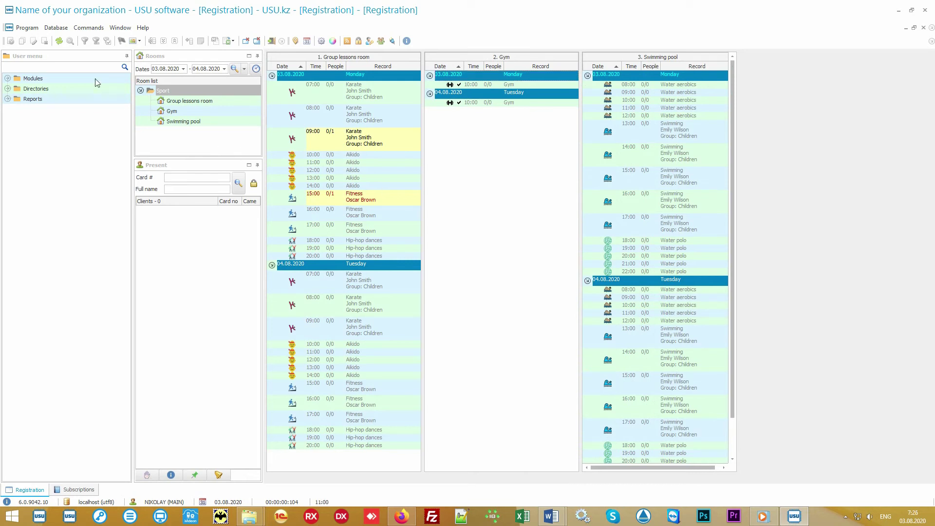
- Open the Subscriptions module from the Organization group of modules
{"action": "left_click", "coordinate": [71, 55]}
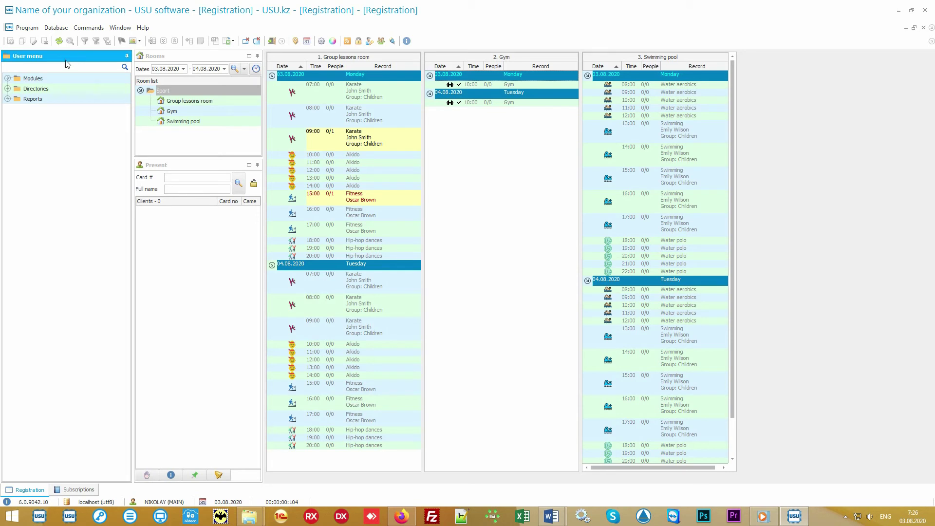
{"action": "double_click", "coordinate": [68, 77]}
{"action": "left_click", "coordinate": [71, 88]}
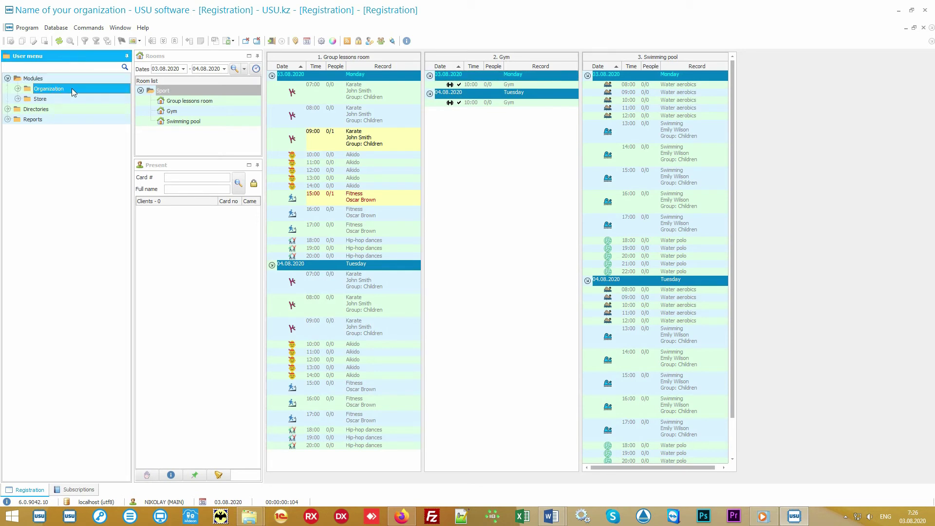
{"action": "double_click", "coordinate": [72, 89]}
{"action": "left_click", "coordinate": [86, 149]}
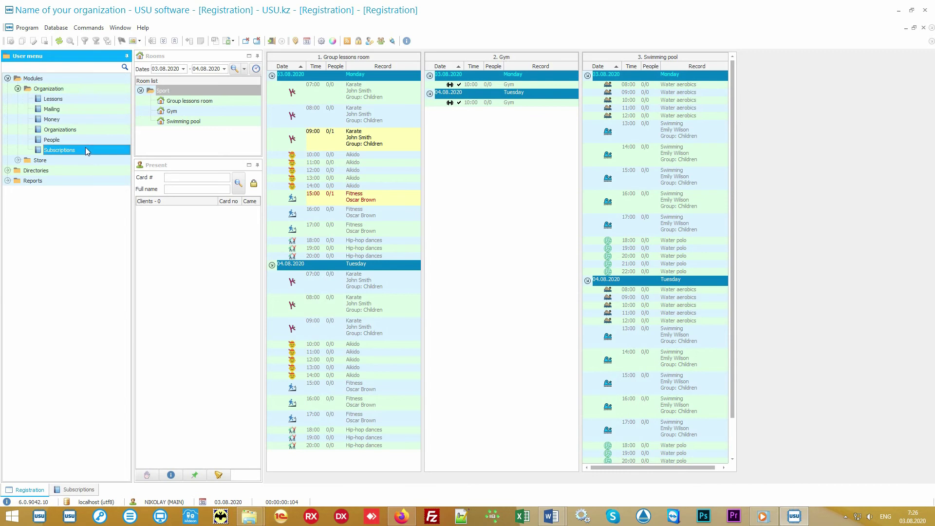
{"action": "double_click", "coordinate": [86, 149]}
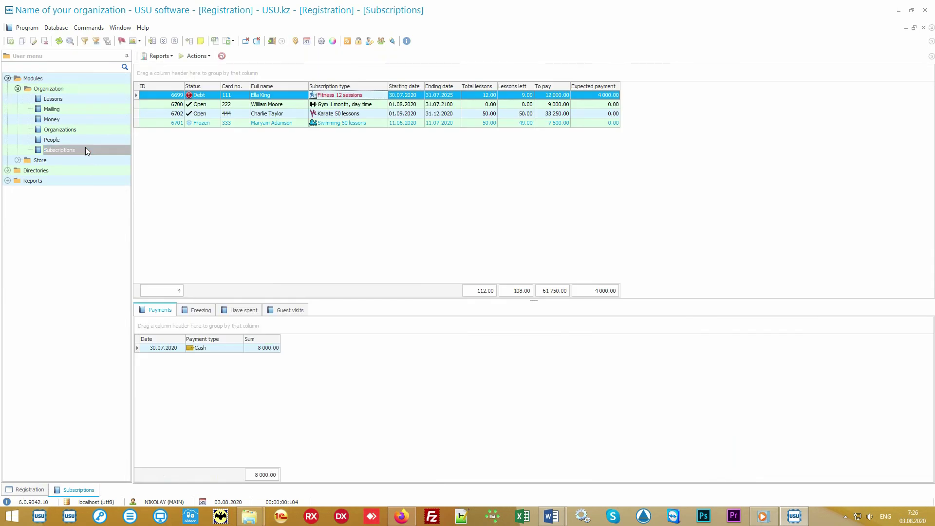
- Review the clients' subscriptions one by one together with the payments recorded for each
{"action": "left_click", "coordinate": [292, 96]}
{"action": "left_click", "coordinate": [284, 106]}
{"action": "left_click", "coordinate": [285, 114]}
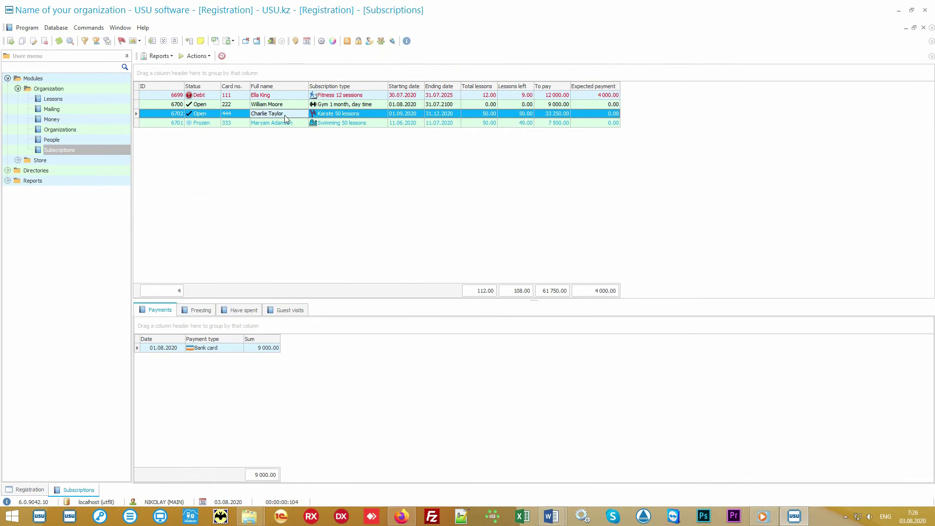
{"action": "left_click", "coordinate": [287, 125]}
{"action": "left_click", "coordinate": [323, 123]}
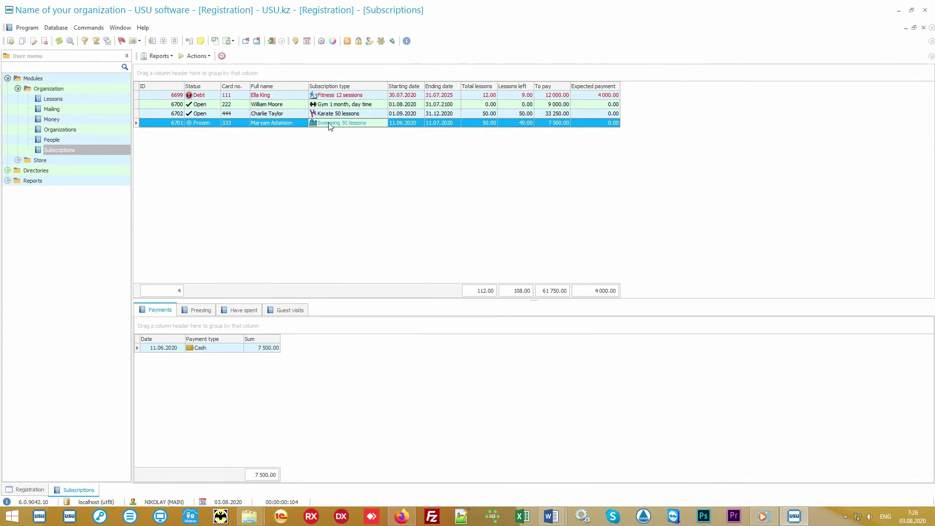
{"action": "left_click", "coordinate": [298, 114]}
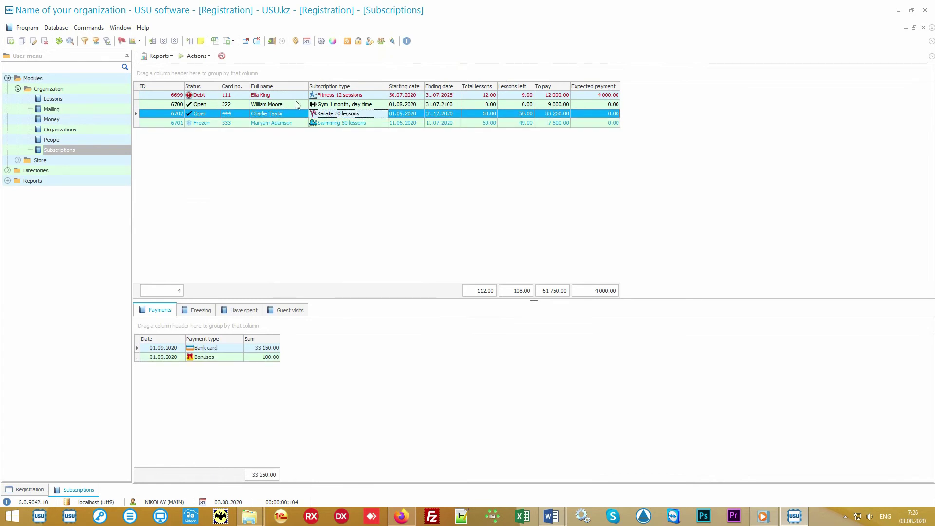
{"action": "left_click", "coordinate": [295, 103]}
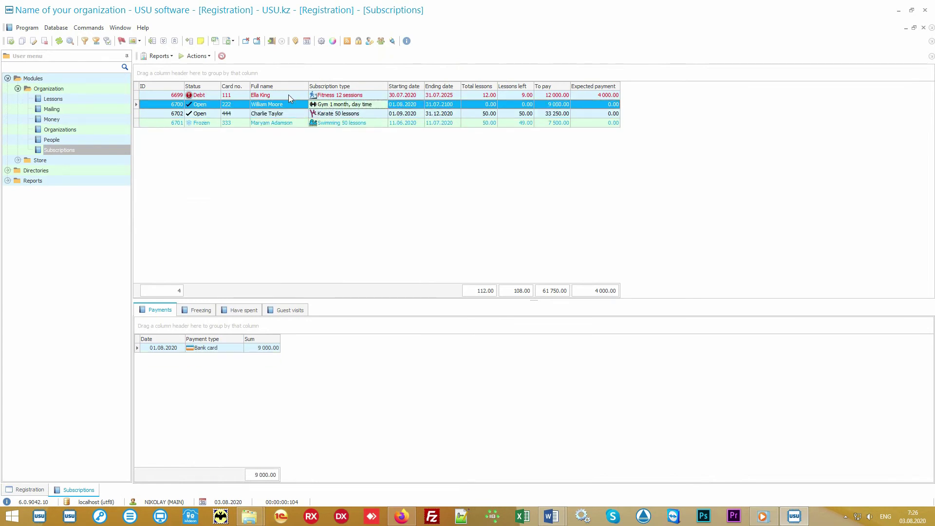
- Check the expected payment of the Fitness 12 sessions subscription and refresh the subscription list
{"action": "left_click", "coordinate": [342, 95]}
{"action": "left_click", "coordinate": [342, 95]}
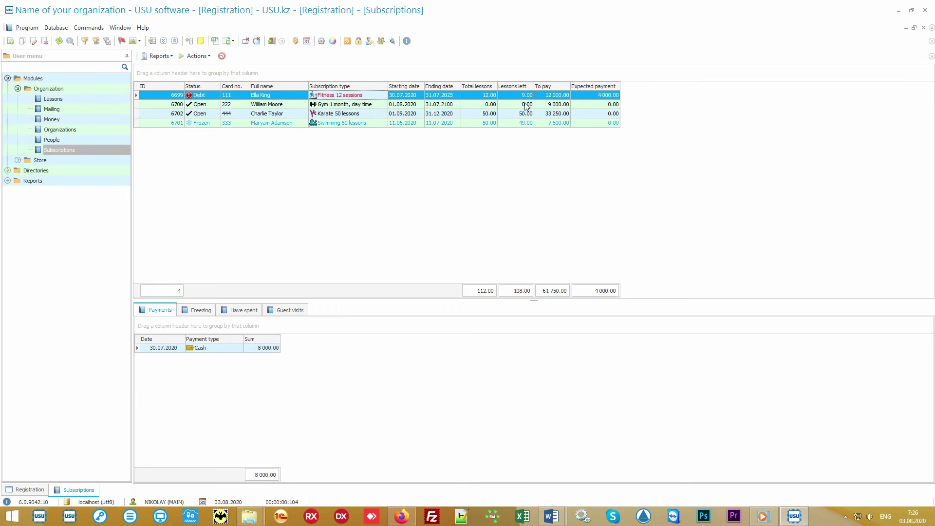
{"action": "left_click", "coordinate": [584, 96]}
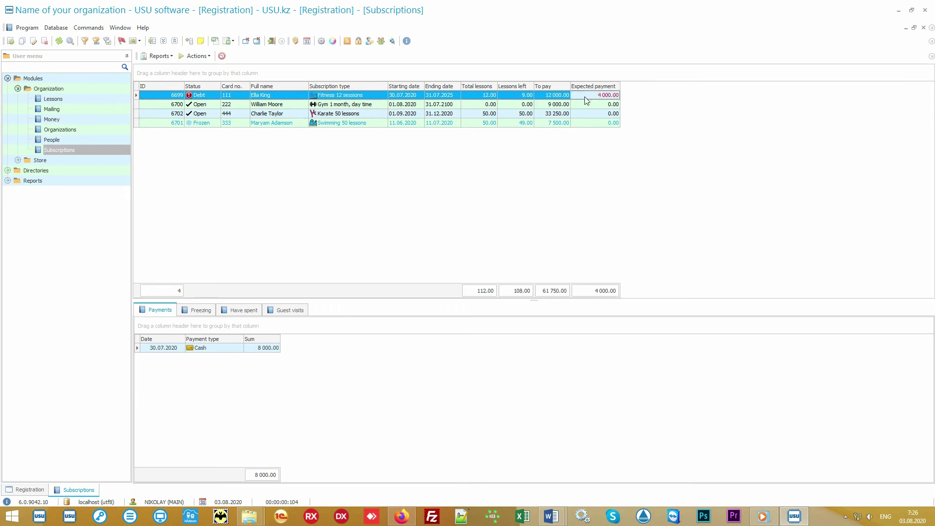
{"action": "key", "text": "F5"}
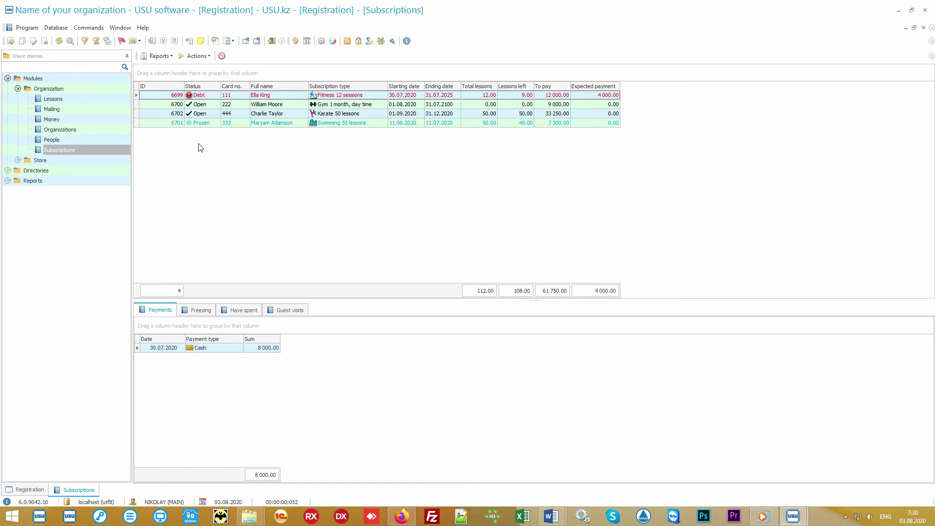
- Start a new subscription record, enter the client's card number and open the client selection for the full name
{"action": "right_click", "coordinate": [198, 145]}
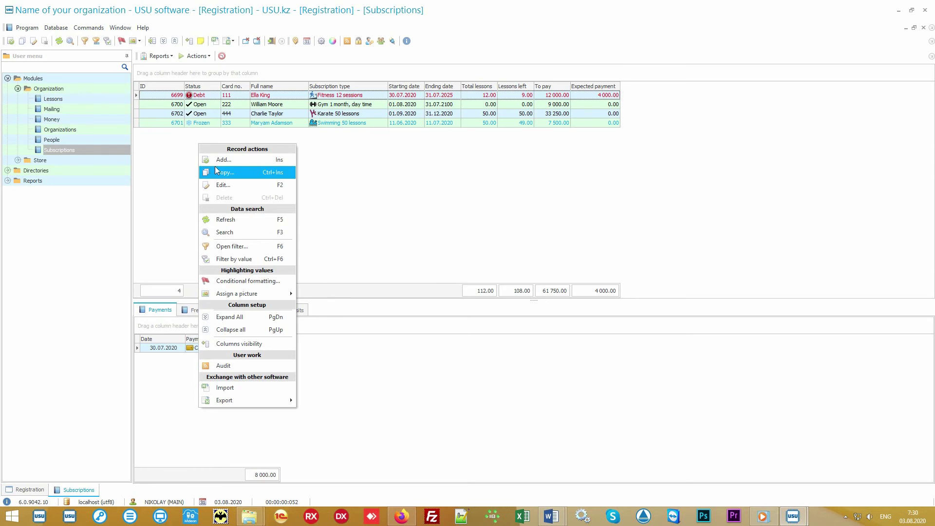
{"action": "left_click", "coordinate": [252, 160]}
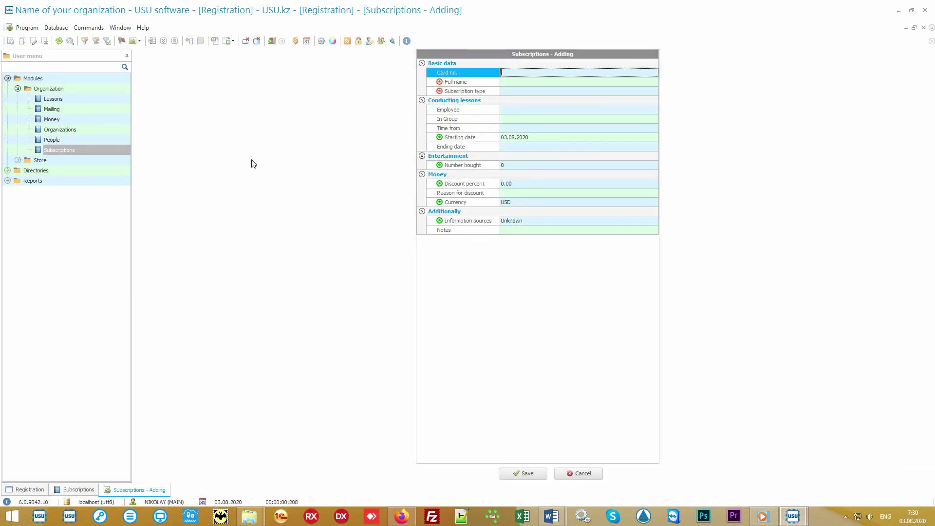
{"action": "type", "text": "555"}
{"action": "left_click", "coordinate": [516, 82]}
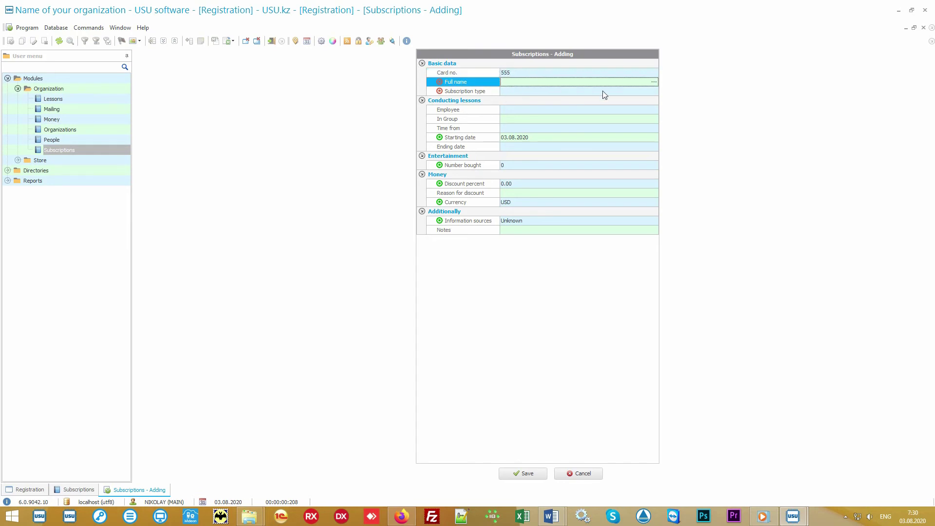
{"action": "left_click", "coordinate": [654, 82]}
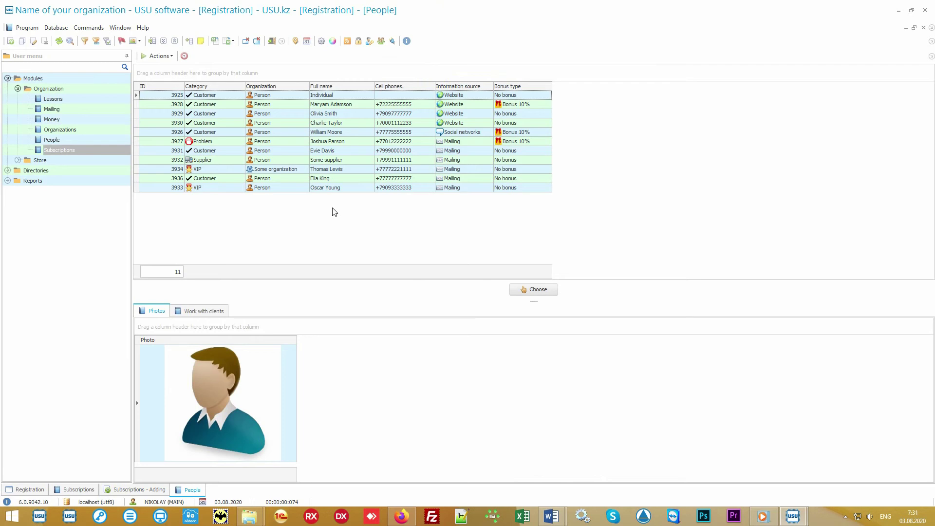
- Look through several people in the client list, examining their categories and photos
{"action": "left_click", "coordinate": [274, 180]}
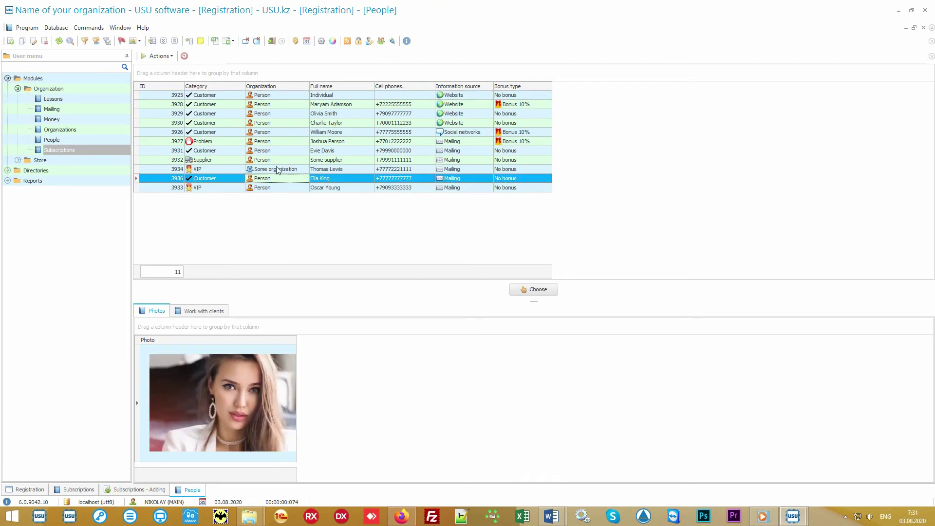
{"action": "left_click", "coordinate": [283, 162]}
{"action": "left_click", "coordinate": [284, 171]}
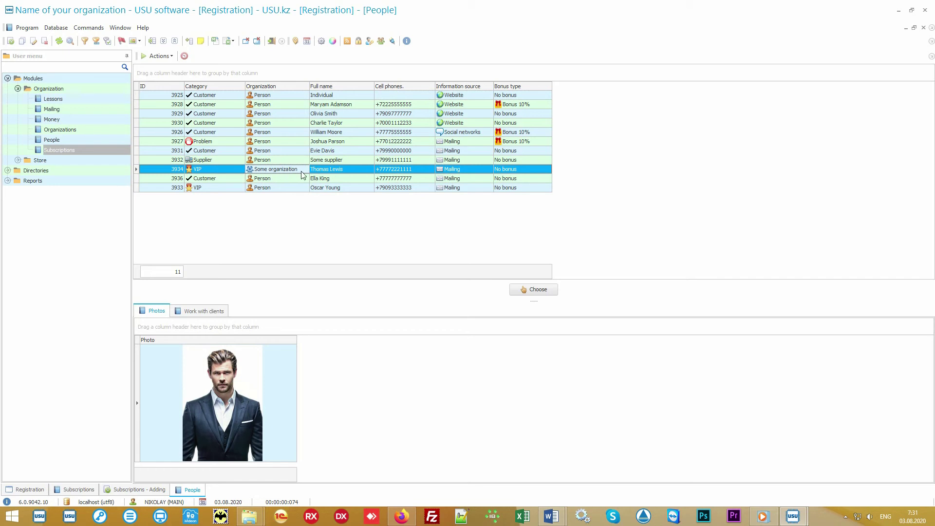
{"action": "left_click", "coordinate": [221, 152]}
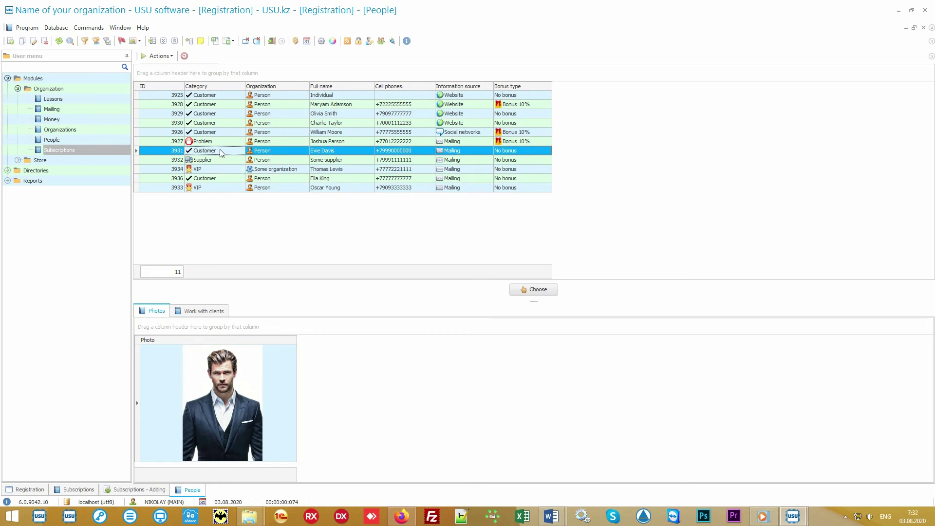
{"action": "left_click", "coordinate": [226, 126]}
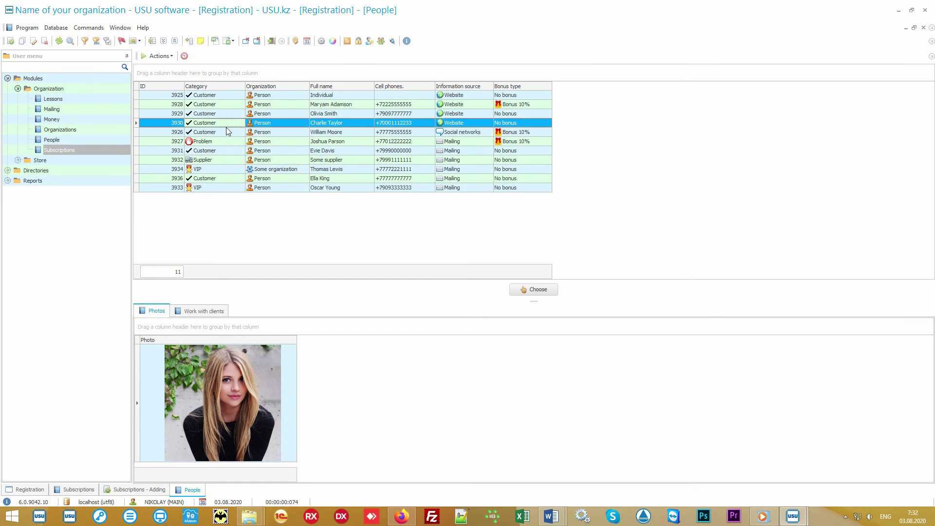
{"action": "left_click", "coordinate": [229, 115]}
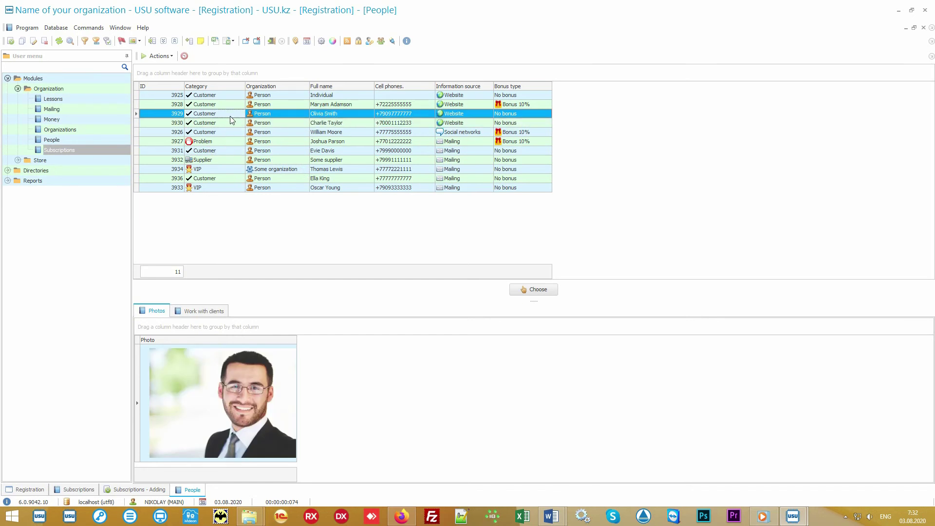
{"action": "left_click", "coordinate": [229, 142]}
{"action": "left_click", "coordinate": [223, 169]}
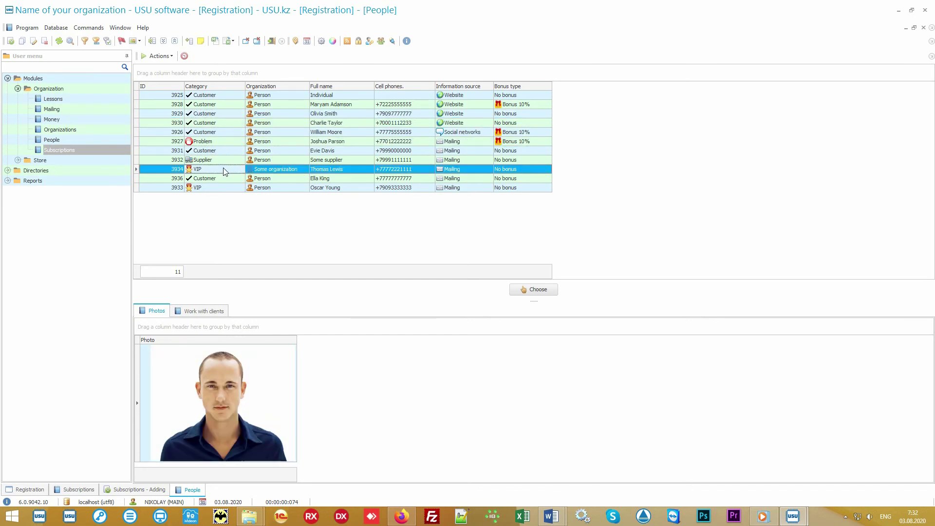
{"action": "left_click", "coordinate": [220, 188]}
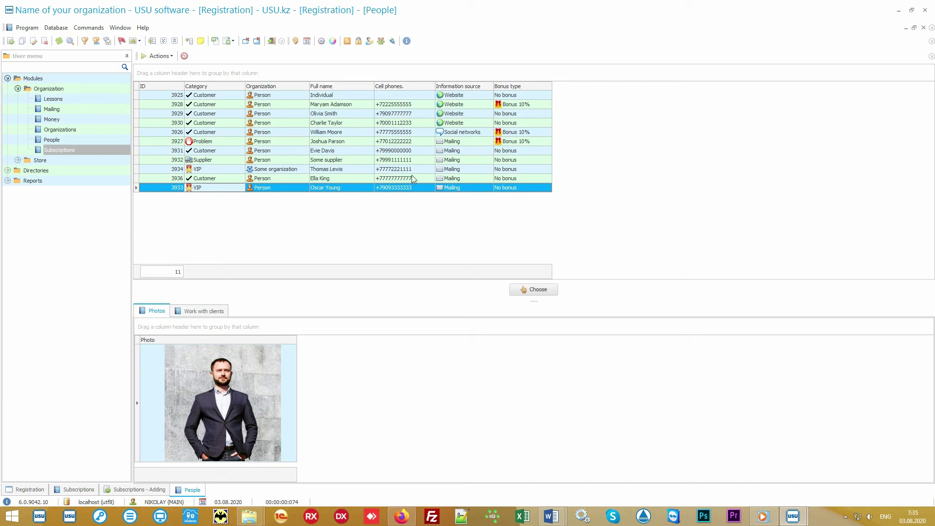
- Sort the client list by full name, find the customer by the first letters of the name and choose them for the subscription
{"action": "left_click", "coordinate": [358, 89]}
{"action": "left_click", "coordinate": [351, 96]}
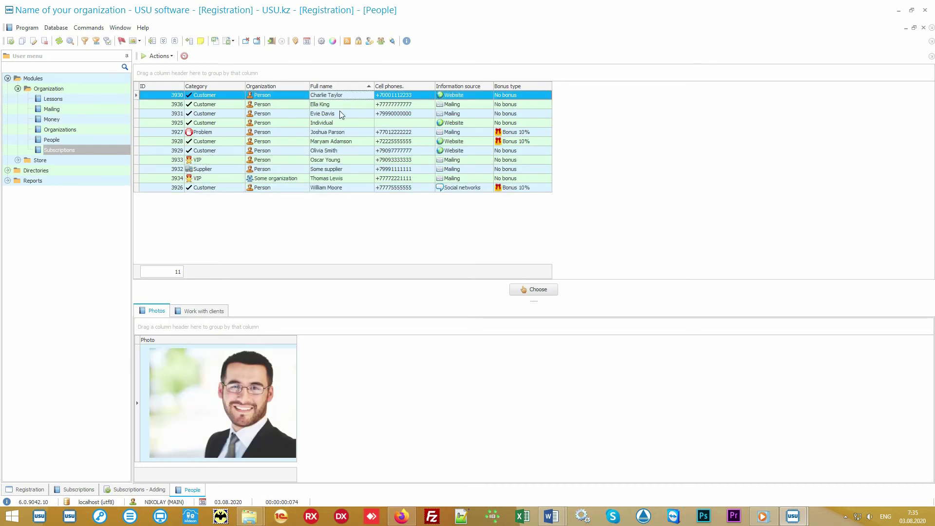
{"action": "type", "text": "oli"}
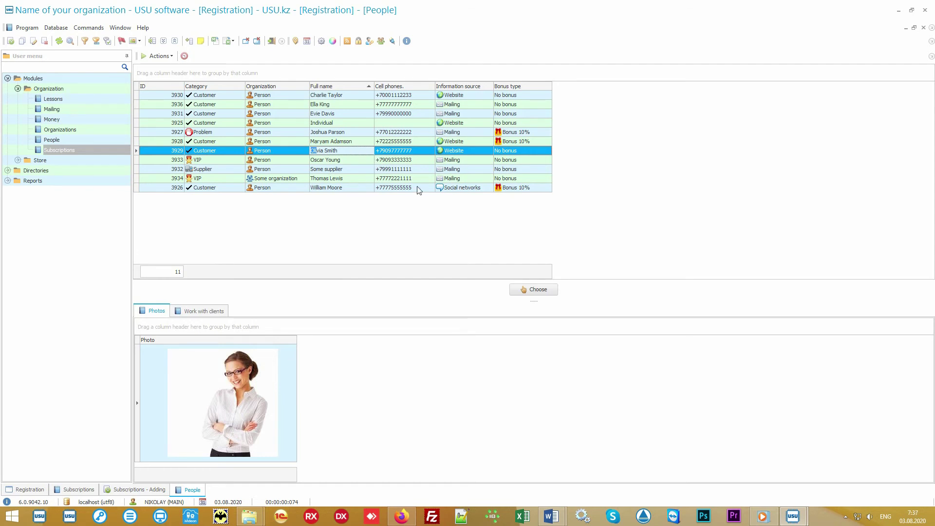
{"action": "left_click", "coordinate": [536, 290]}
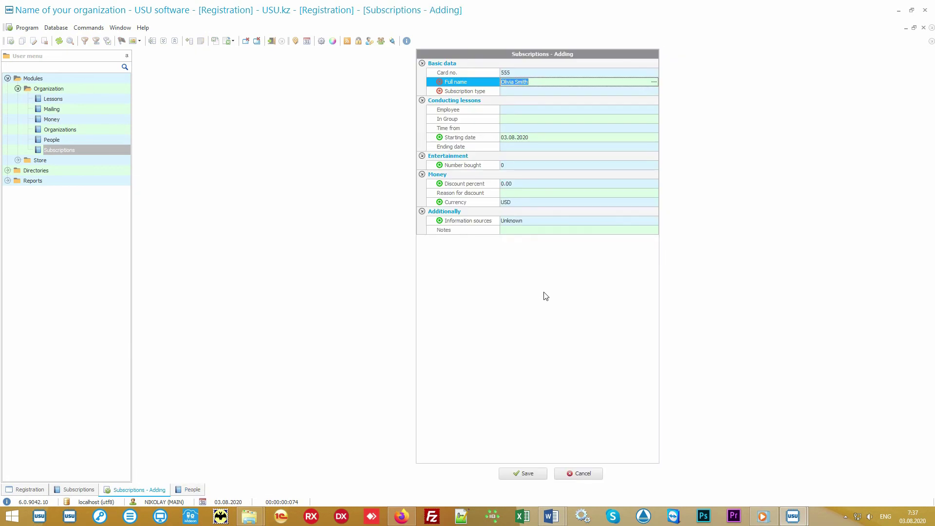
{"action": "left_click", "coordinate": [579, 82]}
- Set the new subscription's type to Fitness 12 sessions
{"action": "left_click", "coordinate": [537, 90]}
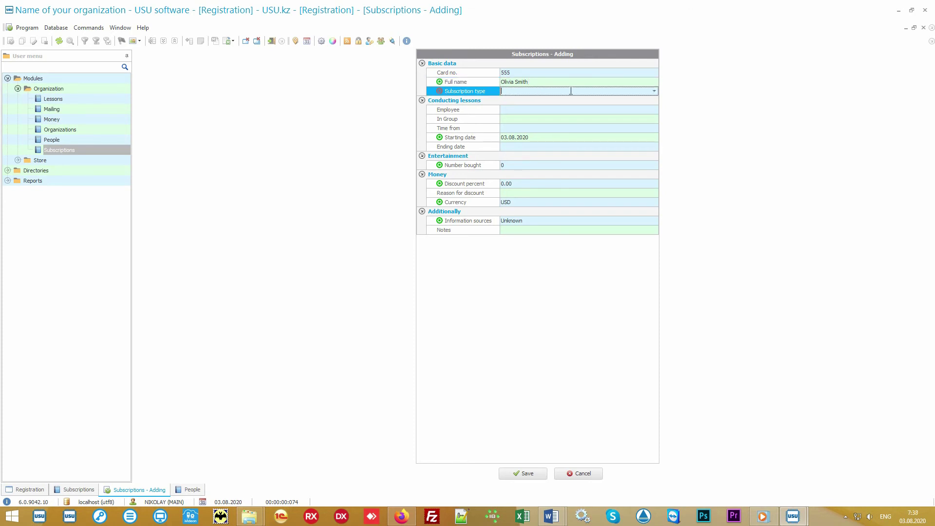
{"action": "left_click", "coordinate": [655, 91]}
{"action": "type", "text": "Fitness 12 sessions"}
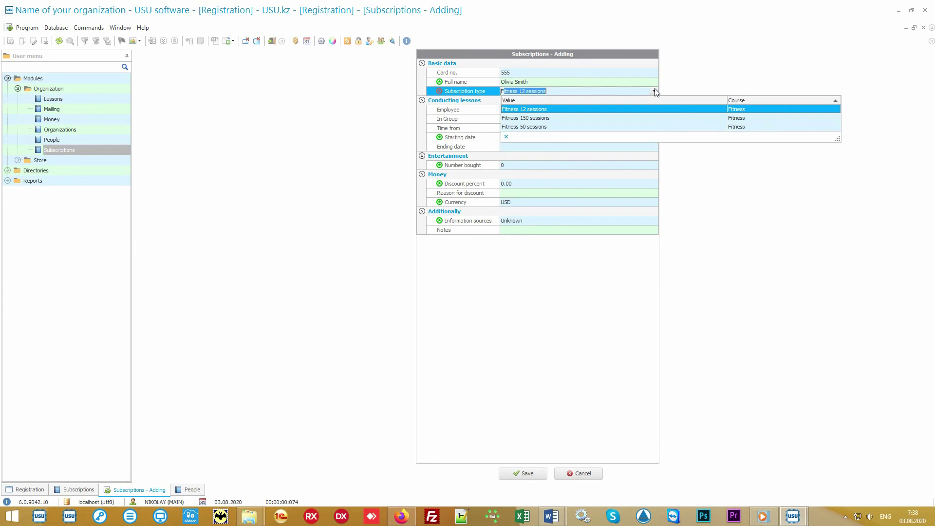
{"action": "left_click", "coordinate": [622, 109]}
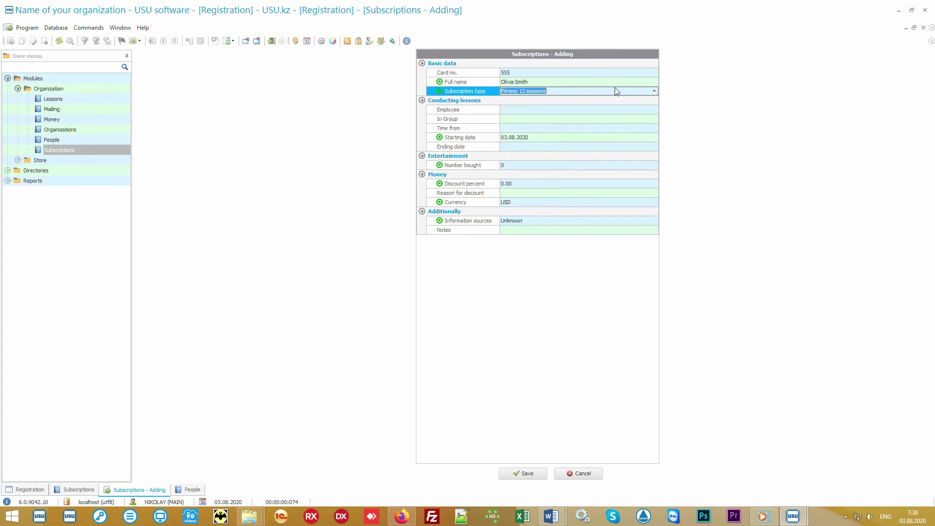
{"action": "left_click", "coordinate": [575, 91]}
{"action": "left_click", "coordinate": [576, 72]}
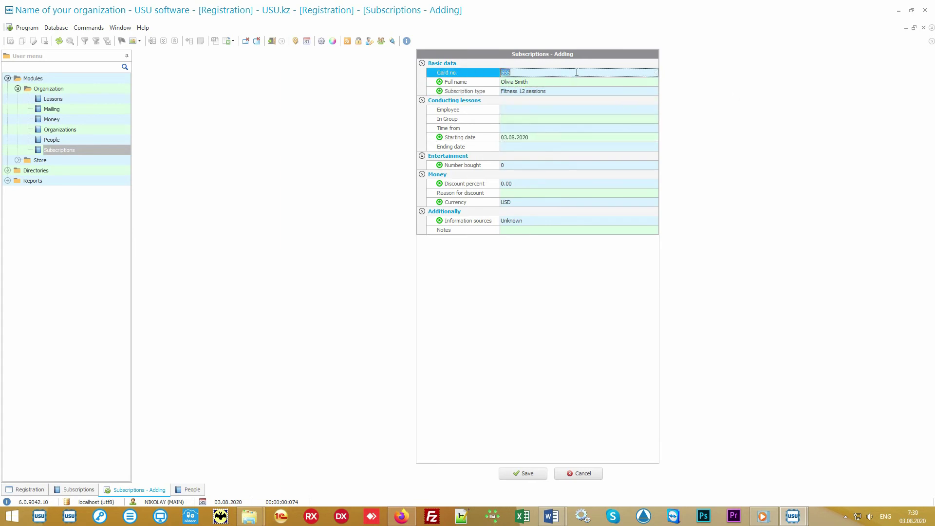
{"action": "left_click", "coordinate": [577, 72]}
- Go through the Employee, In Group and Time from fields without filling them and save the new subscription
{"action": "left_click", "coordinate": [475, 110]}
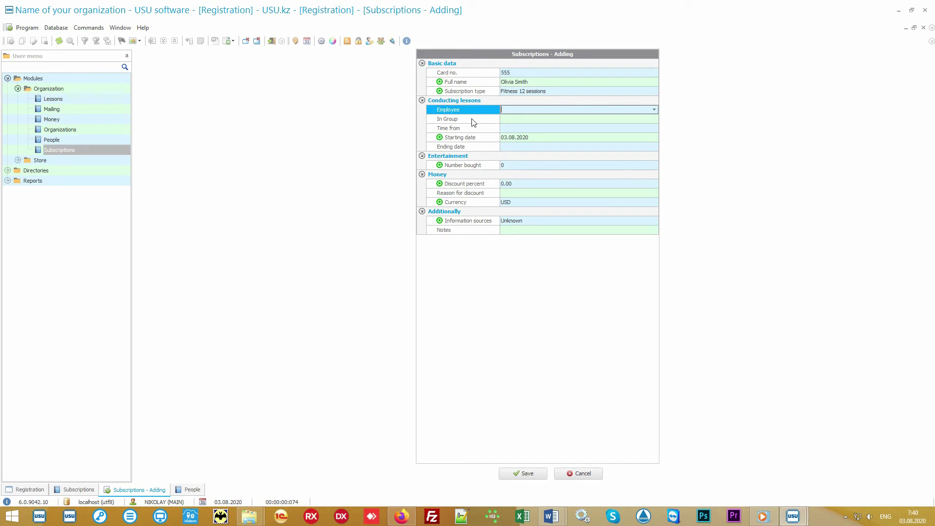
{"action": "left_click", "coordinate": [473, 121]}
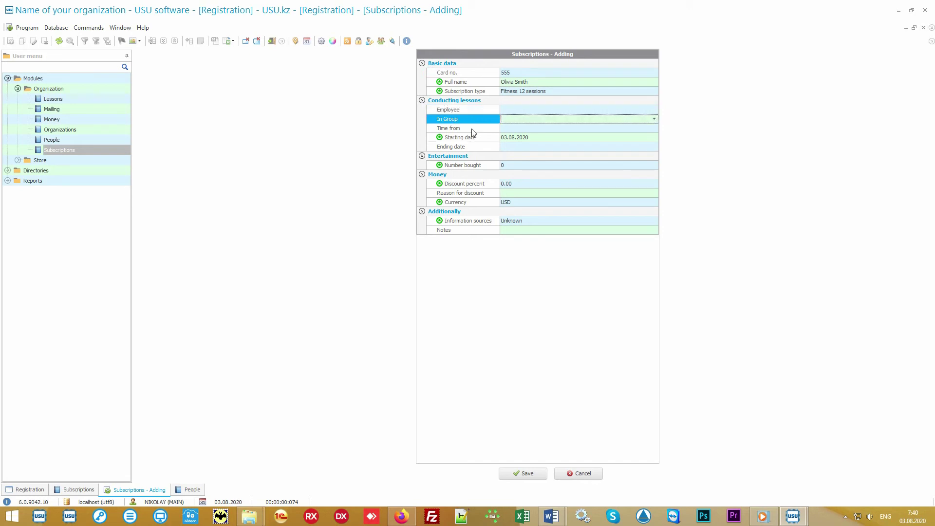
{"action": "left_click", "coordinate": [473, 129]}
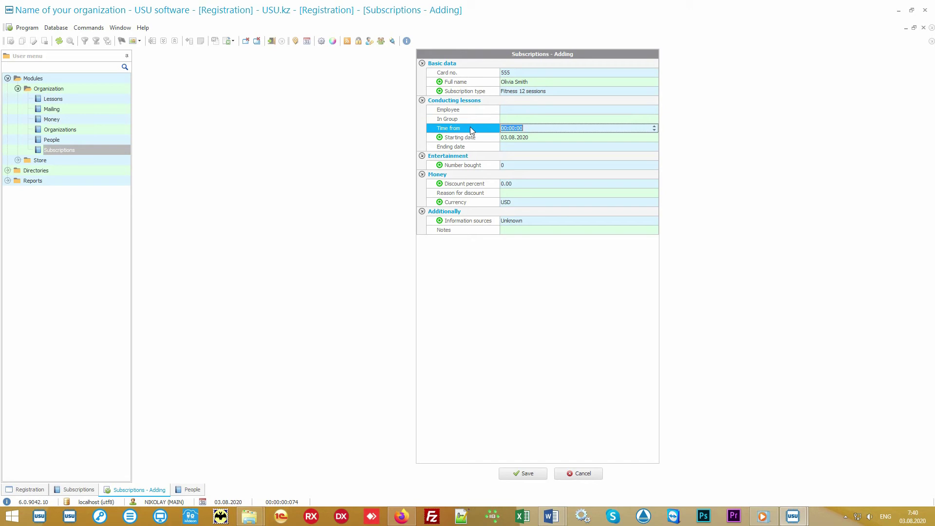
{"action": "left_click", "coordinate": [517, 472]}
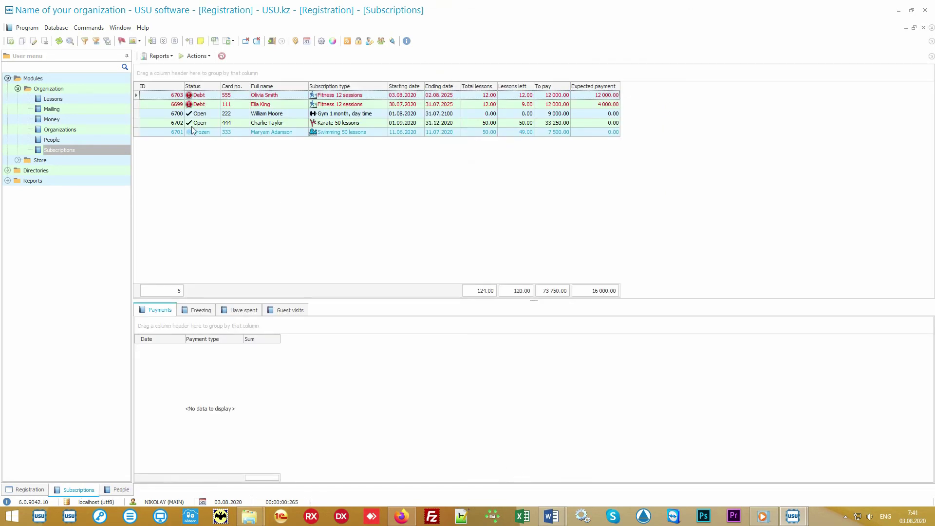
- Sort the subscriptions by ID and open lesson scheduling for the new Fitness 12 sessions subscription
{"action": "left_click", "coordinate": [161, 85]}
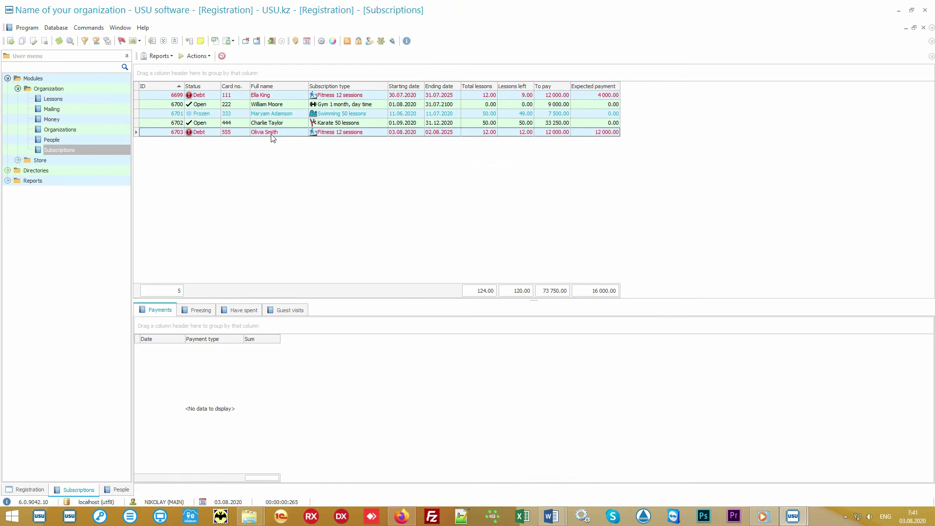
{"action": "left_click", "coordinate": [284, 134]}
{"action": "left_click", "coordinate": [376, 135]}
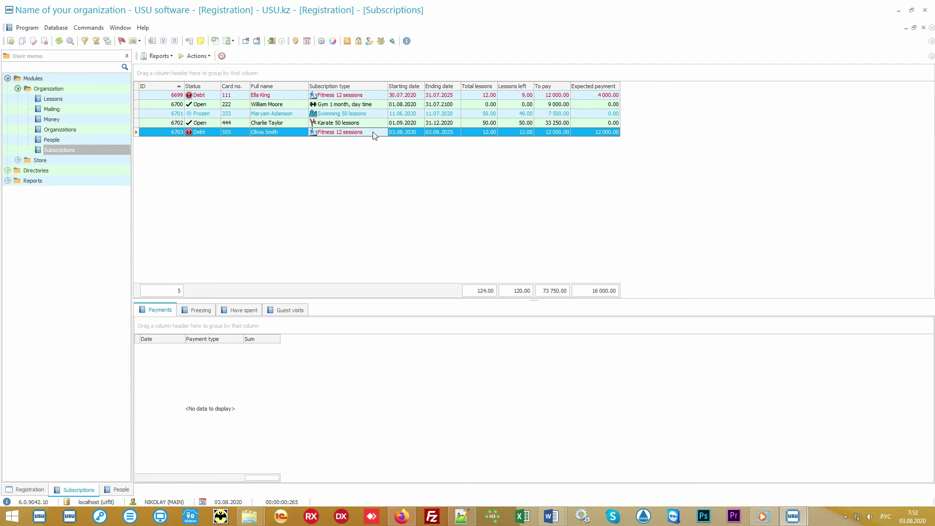
{"action": "left_click", "coordinate": [198, 56]}
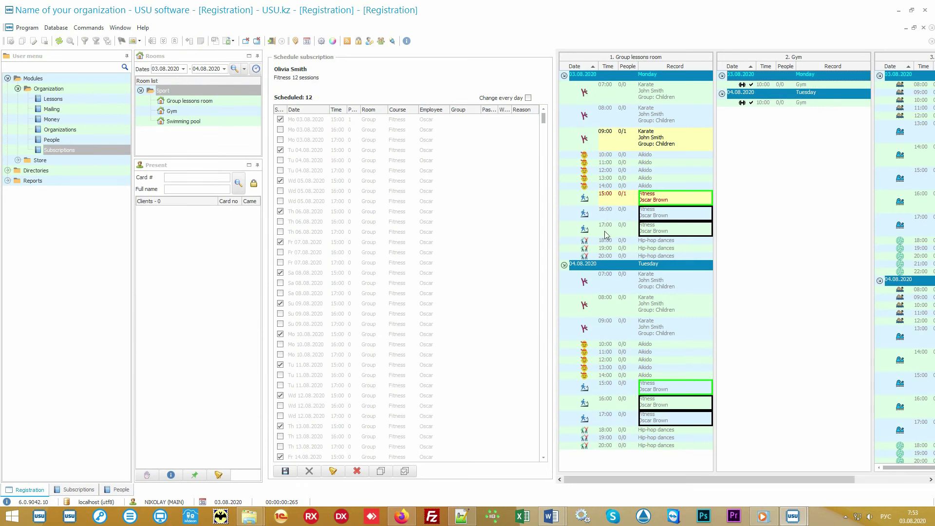
- With Change every day enabled, move the scheduled Fitness lessons from 15:00 to 16:00 starting on 03.08.2020, and save the schedule
{"action": "left_click", "coordinate": [505, 100]}
{"action": "left_click", "coordinate": [303, 122]}
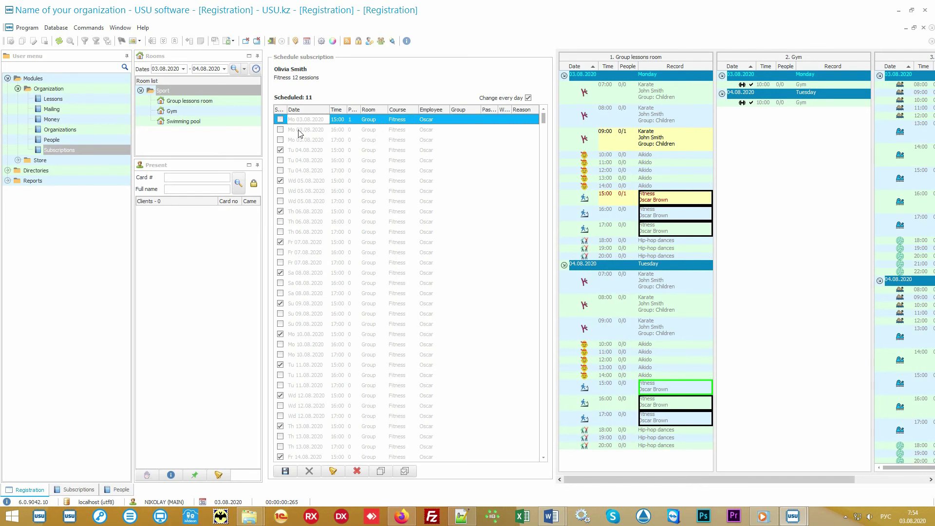
{"action": "left_click", "coordinate": [299, 130]}
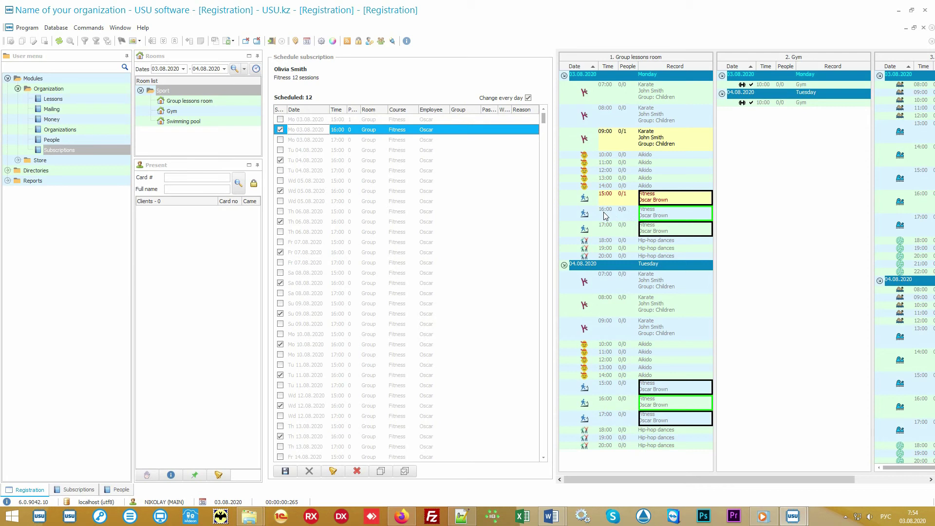
{"action": "left_click", "coordinate": [287, 471]}
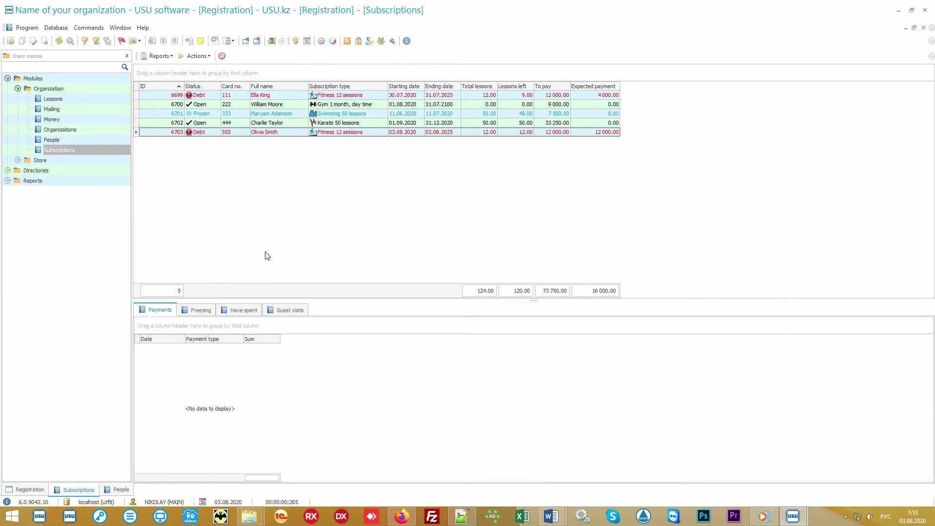
- Add a cash payment of 11 000 dated 03.08.2020 to the new Fitness 12 sessions subscription
{"action": "left_click", "coordinate": [374, 134]}
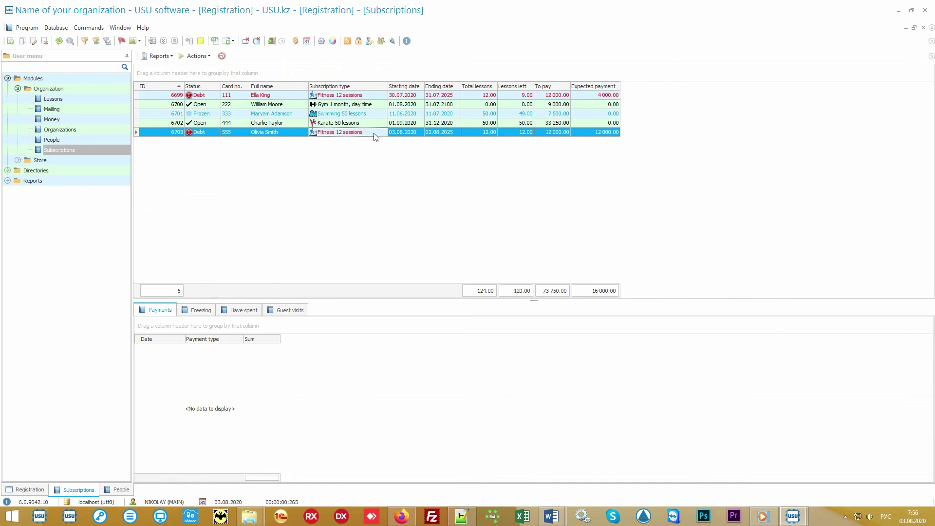
{"action": "left_click", "coordinate": [374, 107]}
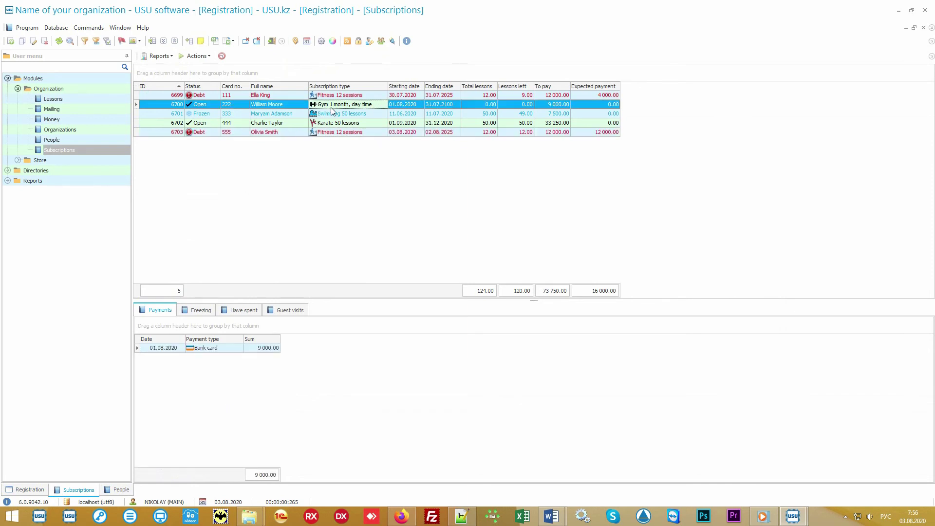
{"action": "left_click", "coordinate": [370, 134]}
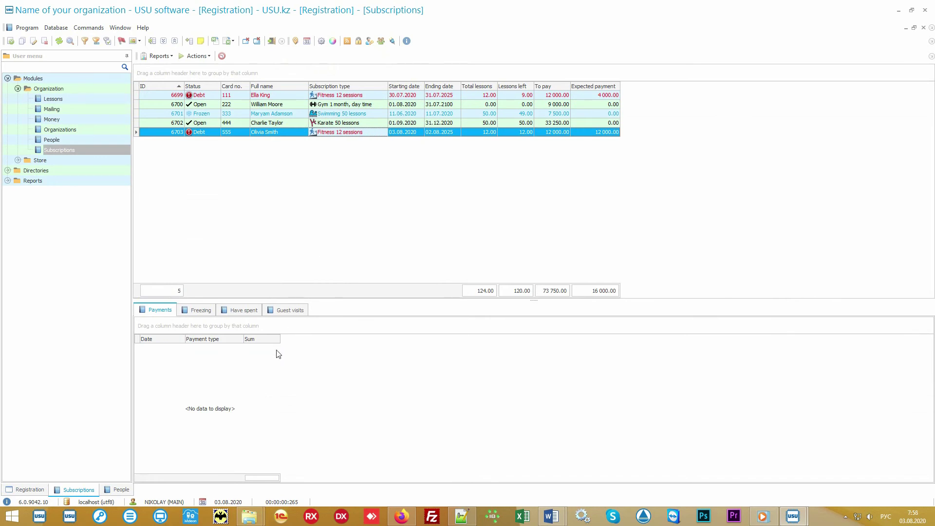
{"action": "left_click", "coordinate": [250, 401]}
{"action": "right_click", "coordinate": [250, 401]}
{"action": "left_click", "coordinate": [300, 155]}
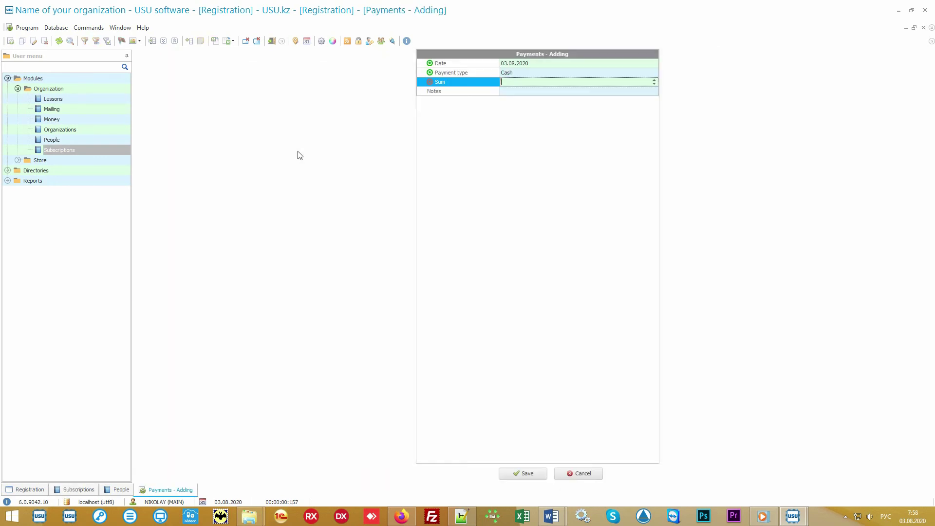
{"action": "type", "text": "11 000"}
{"action": "key", "text": "Return"}
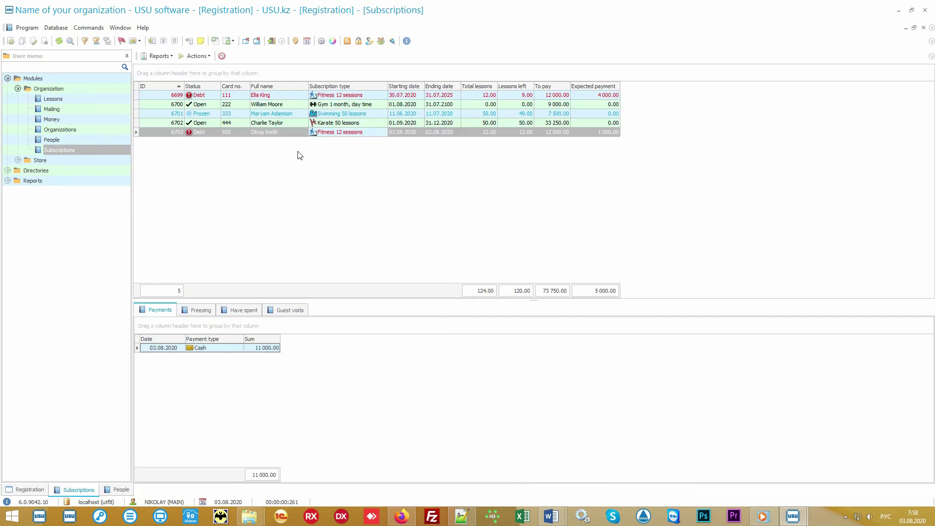
- Check the new subscription's amount to pay, expected payment and recorded cash payment
{"action": "left_click", "coordinate": [561, 133]}
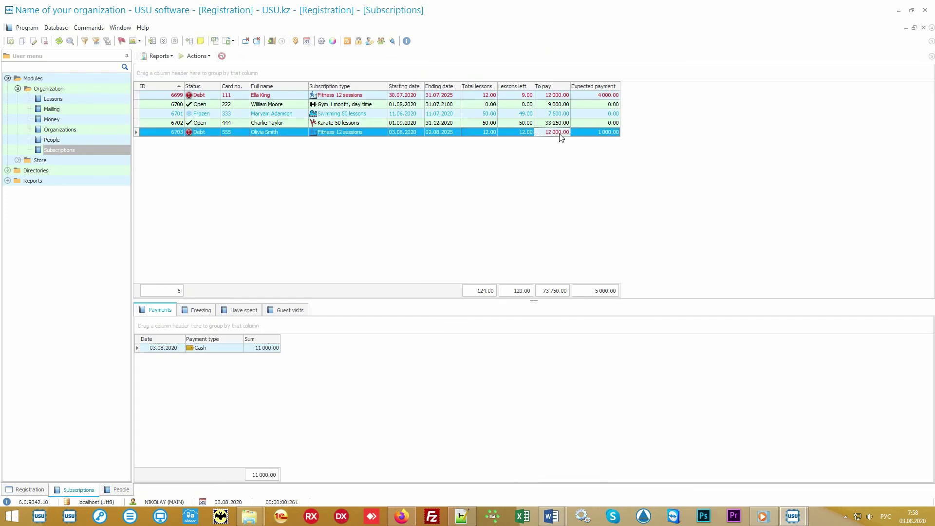
{"action": "left_click", "coordinate": [588, 136]}
{"action": "left_click", "coordinate": [229, 349]}
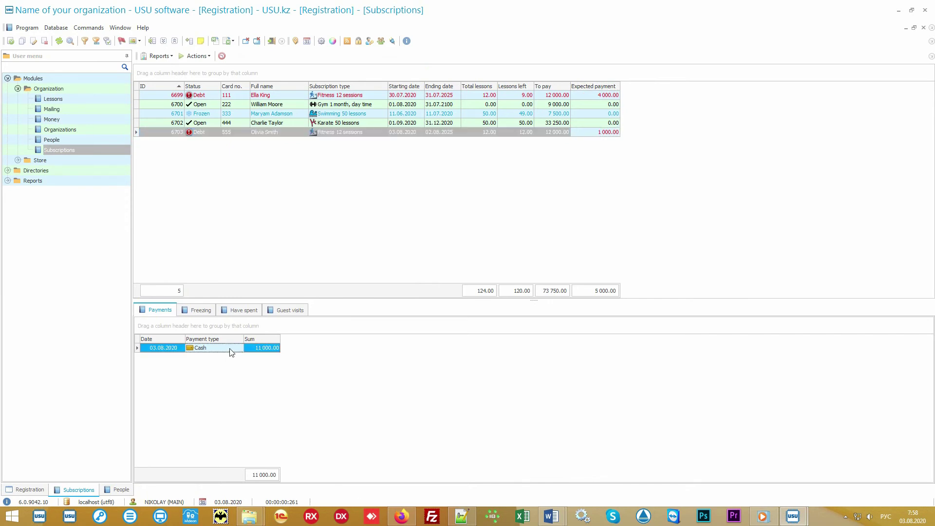
- Generate the incoming cash order for the new subscription's cash payment, review its lesson schedule and sum, and close it
{"action": "left_click", "coordinate": [162, 57]}
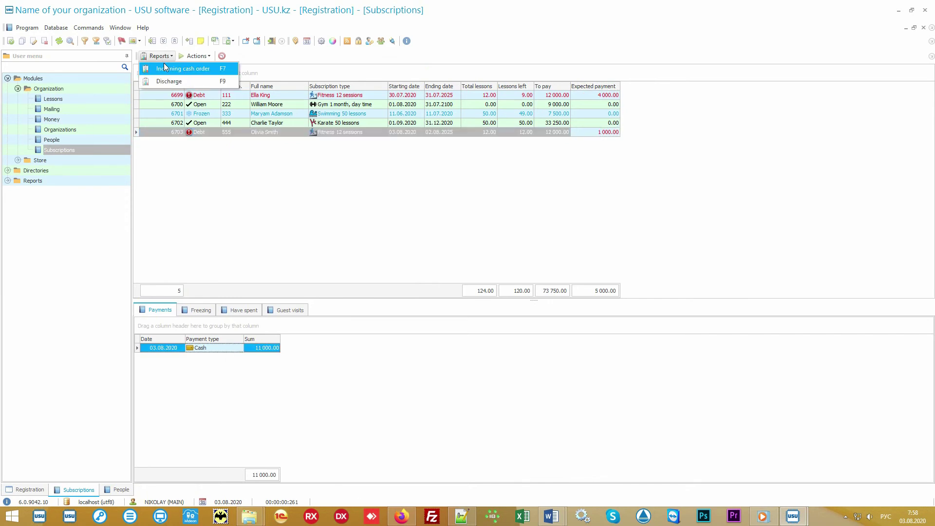
{"action": "left_click", "coordinate": [164, 64]}
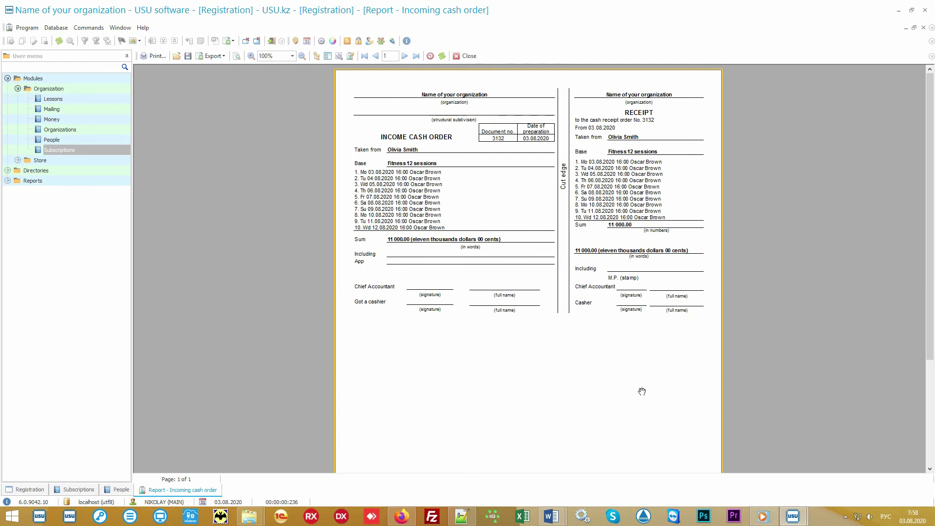
{"action": "scroll", "coordinate": [642, 391], "scroll_direction": "up", "scroll_amount": 2}
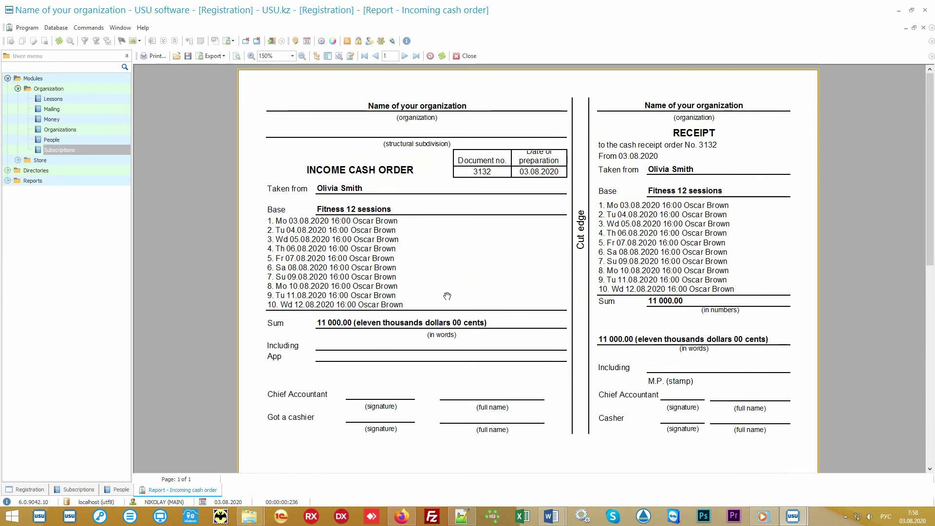
{"action": "left_click", "coordinate": [466, 56]}
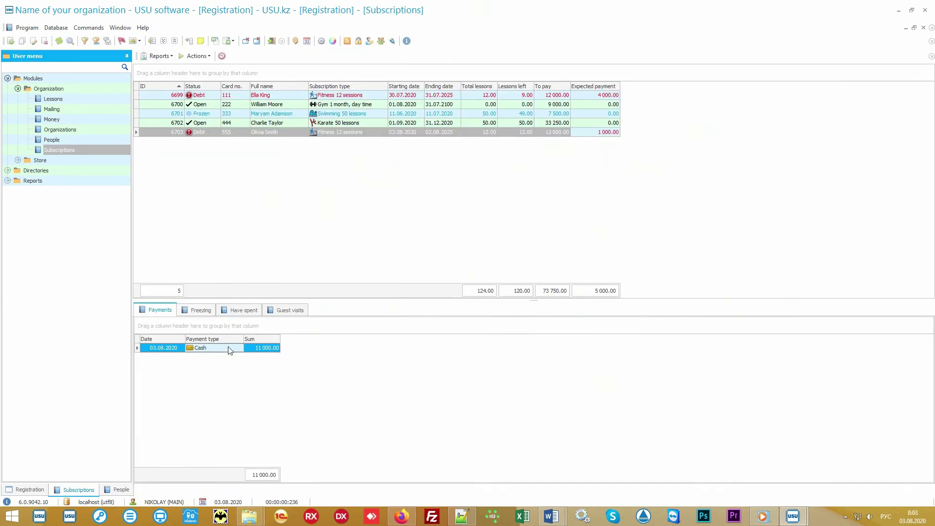
- Generate the Discharge report for the new Fitness 12 sessions subscription, review its list of visited lessons, and close it
{"action": "left_click", "coordinate": [170, 56]}
{"action": "left_click", "coordinate": [163, 80]}
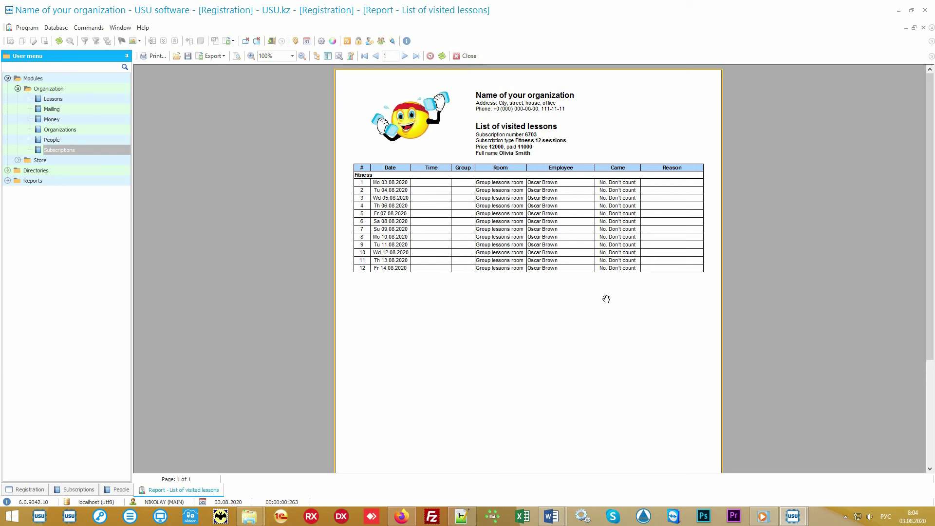
{"action": "left_click", "coordinate": [470, 59]}
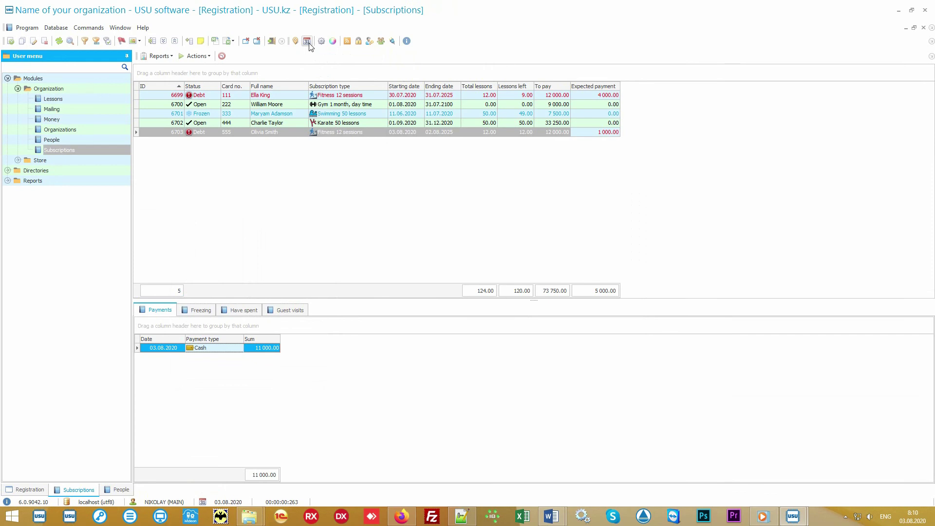
- In lesson registration, find the new Fitness 12 sessions client by club card number and confirm their attendance at the 16:00 lesson
{"action": "left_click", "coordinate": [307, 42]}
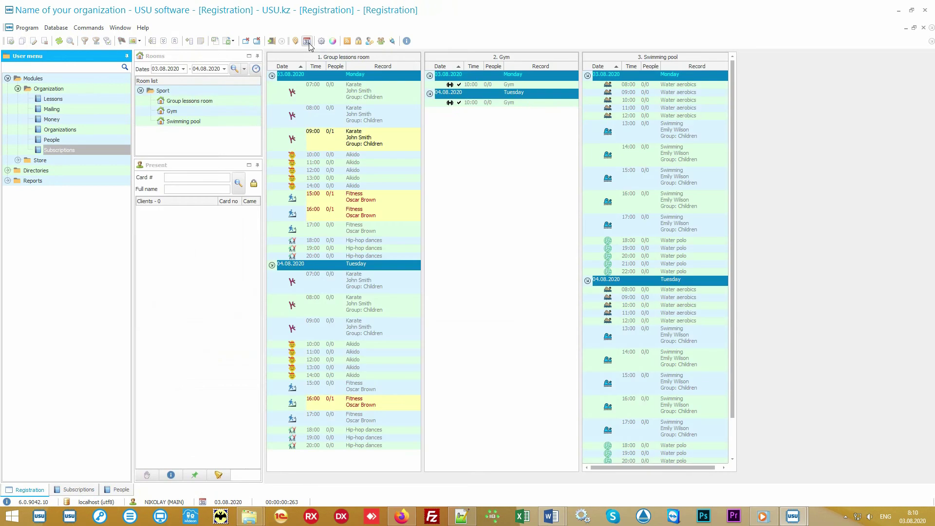
{"action": "left_click", "coordinate": [199, 178]}
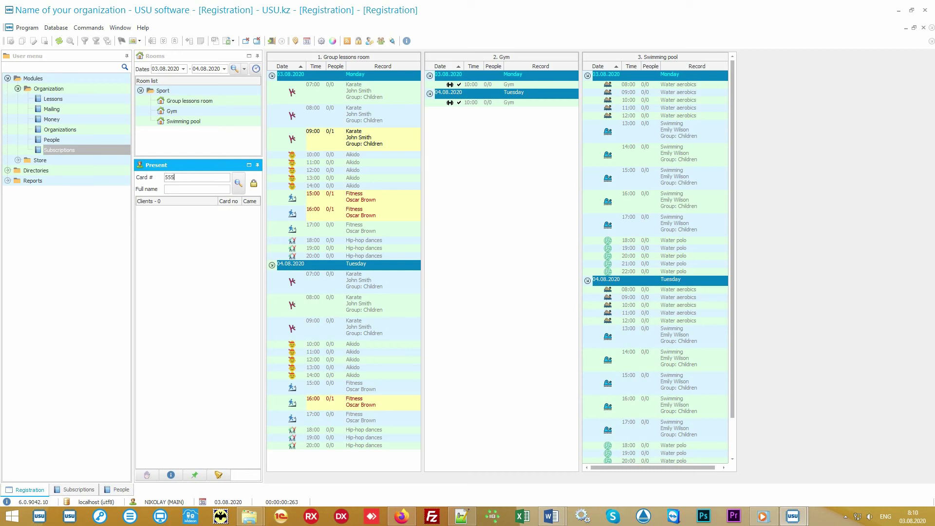
{"action": "key", "text": "Return"}
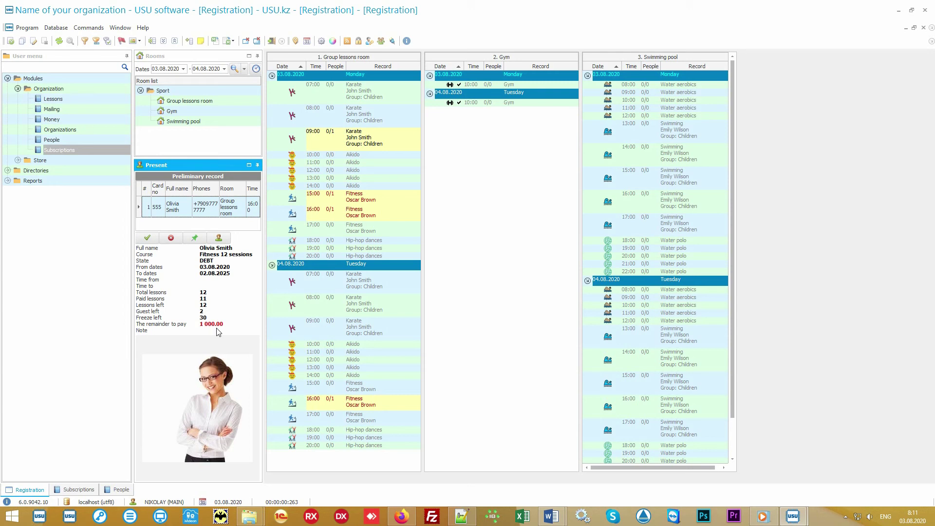
{"action": "left_click", "coordinate": [147, 239]}
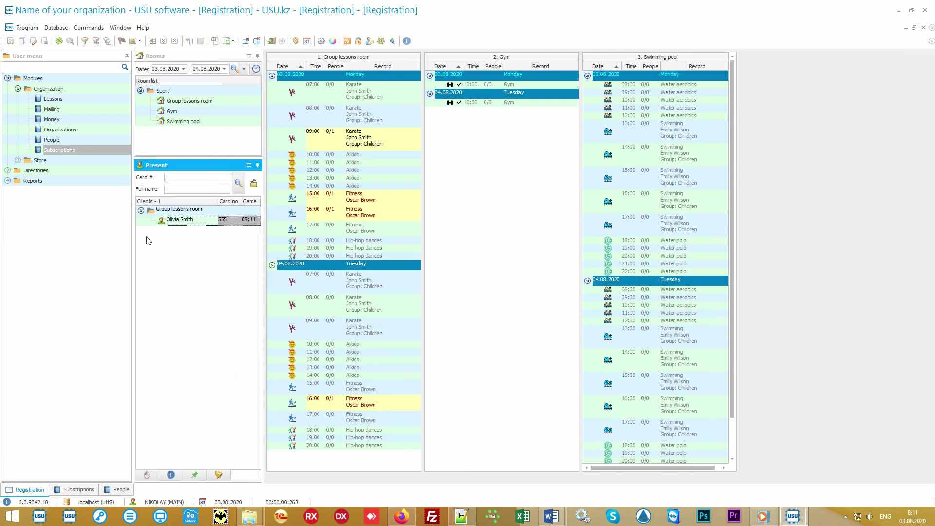
- Enter the club card number of the client whose Fitness 12 sessions started on 30.07.2020 and confirm their attendance
{"action": "left_click", "coordinate": [183, 247]}
{"action": "left_click", "coordinate": [206, 178]}
{"action": "type", "text": "111"}
{"action": "key", "text": "Return"}
{"action": "left_click", "coordinate": [147, 238]}
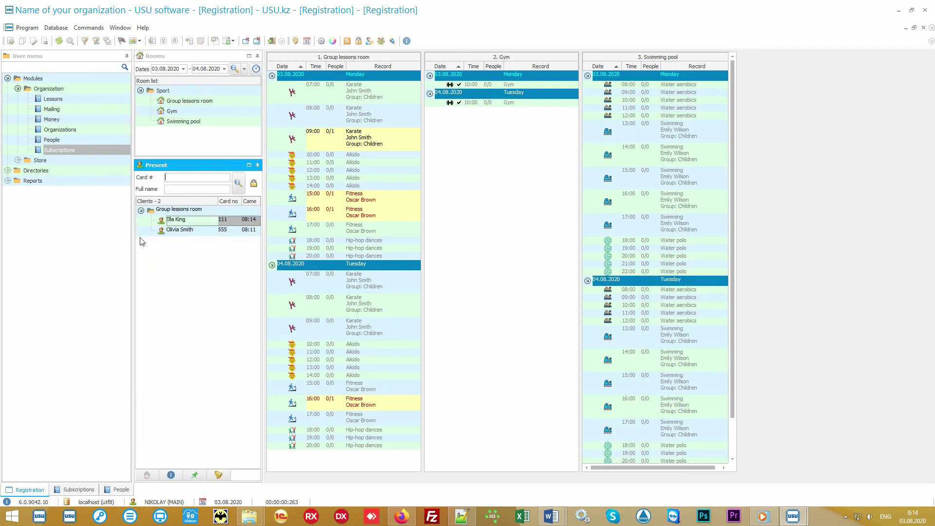
- Show the client information for the person holding the new Fitness 12 sessions subscription in the list of present clients
{"action": "left_click", "coordinate": [210, 232]}
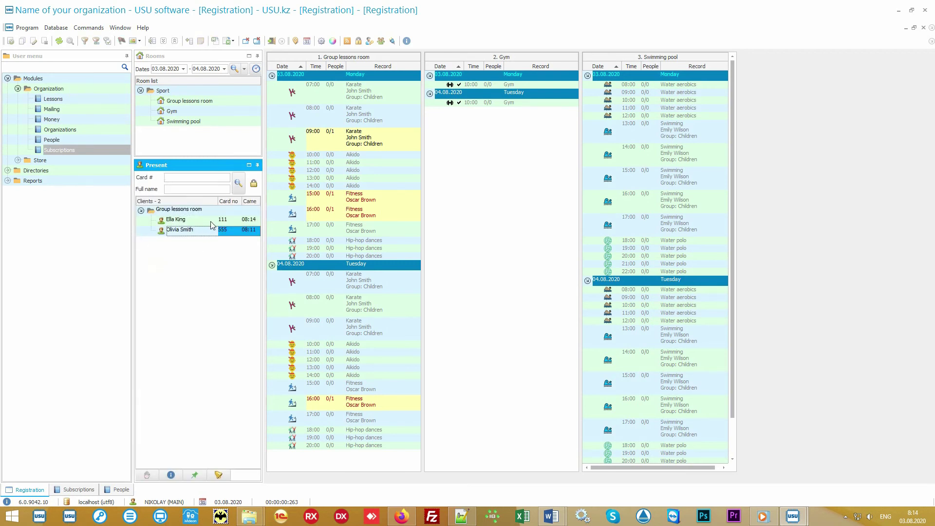
{"action": "left_click", "coordinate": [171, 476]}
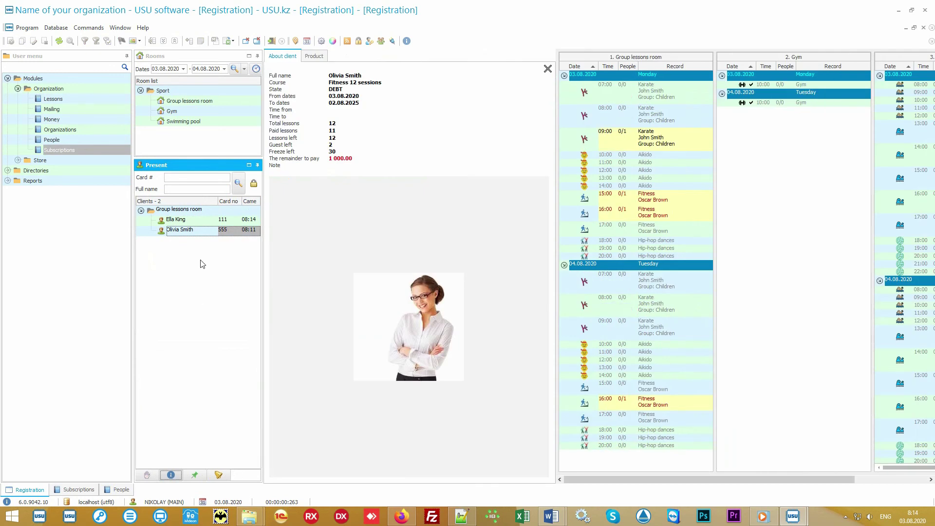
{"action": "left_click", "coordinate": [197, 221]}
{"action": "left_click", "coordinate": [192, 232]}
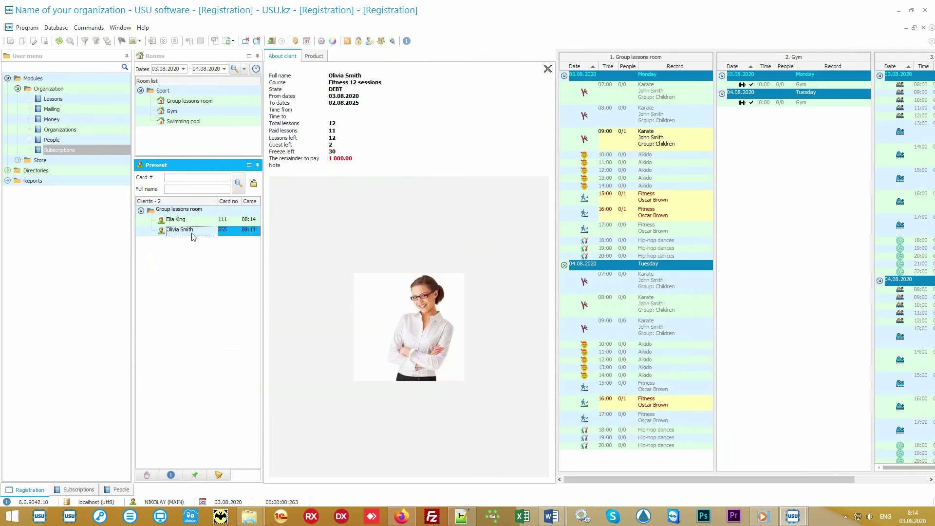
- Go from the present client to their subscription record, review its expected payment, and return to lesson registration
{"action": "left_click", "coordinate": [194, 474]}
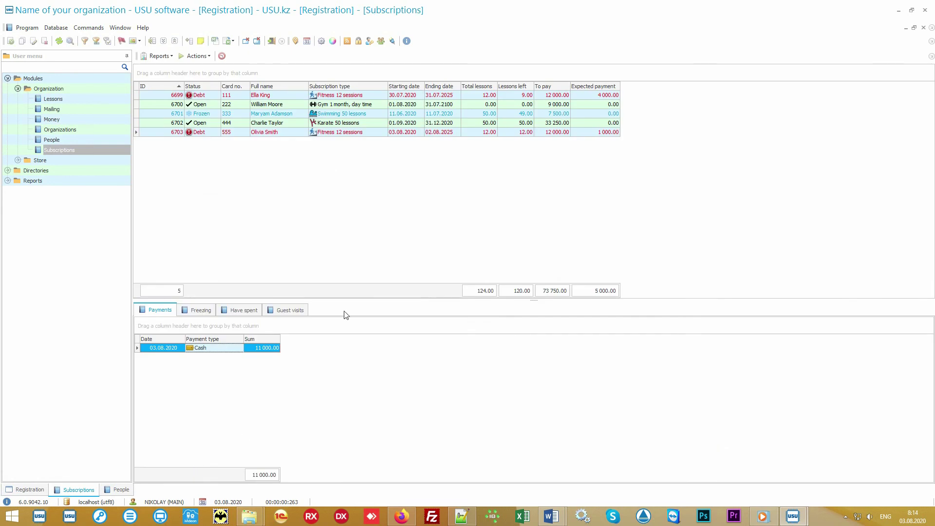
{"action": "left_click", "coordinate": [334, 133]}
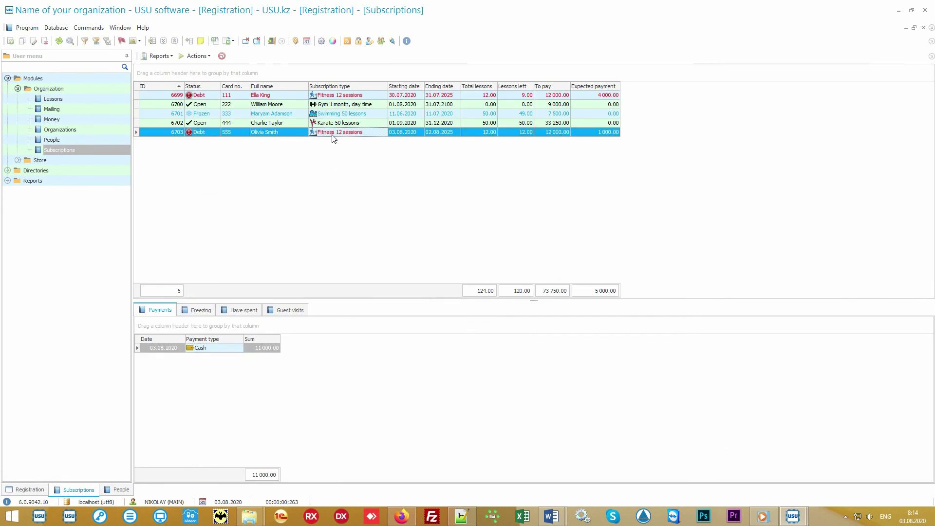
{"action": "left_click", "coordinate": [588, 132]}
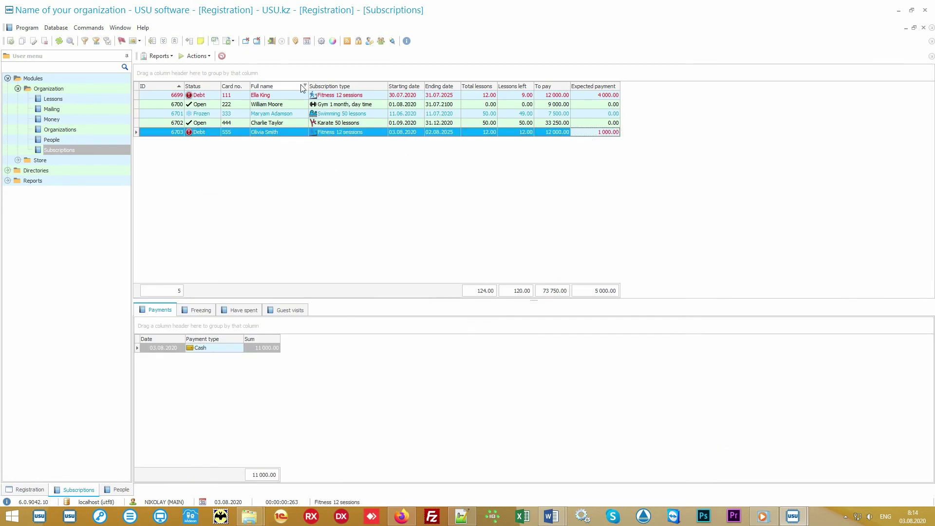
{"action": "left_click", "coordinate": [306, 42]}
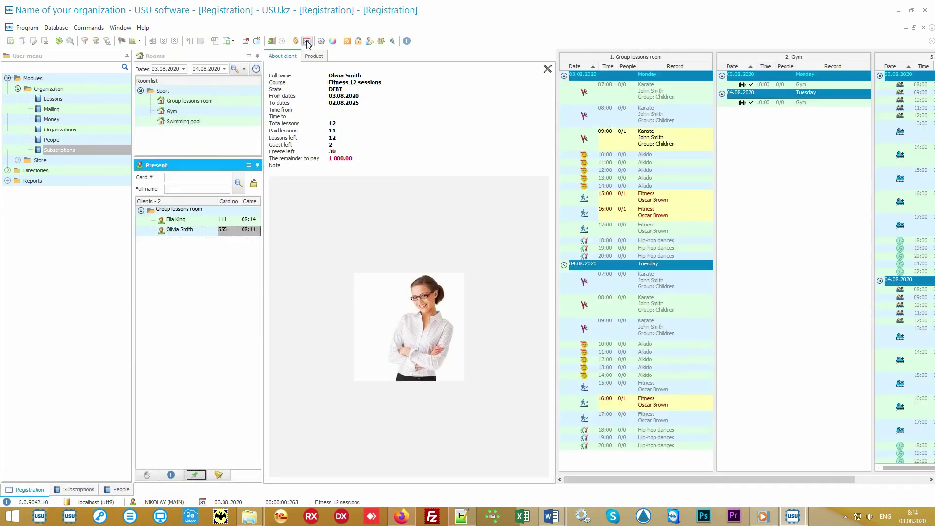
- Issue one Coca-Cola 1 L and Locker Key 1 from the Main warehouse to the new Fitness client, and close the product form
{"action": "left_click", "coordinate": [198, 221]}
{"action": "left_click", "coordinate": [202, 233]}
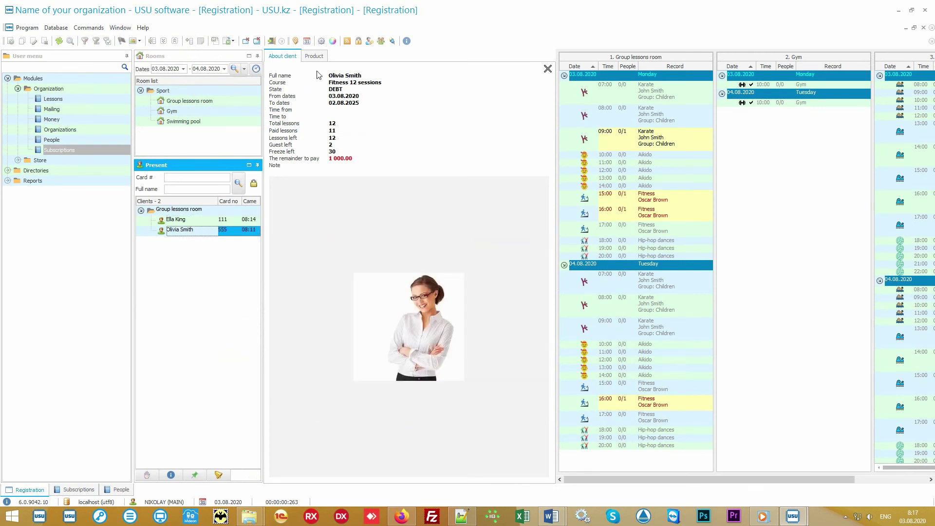
{"action": "left_click", "coordinate": [321, 57]}
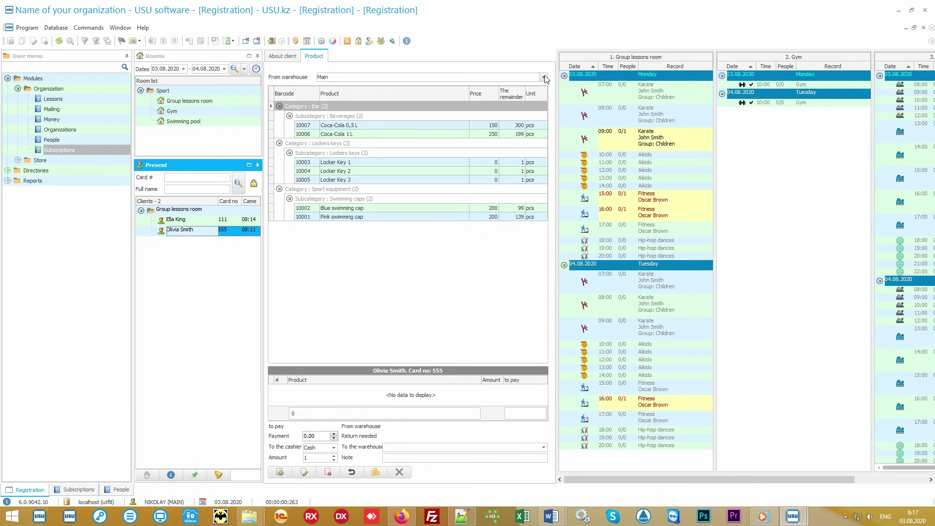
{"action": "left_click", "coordinate": [543, 77]}
{"action": "left_click", "coordinate": [544, 77]}
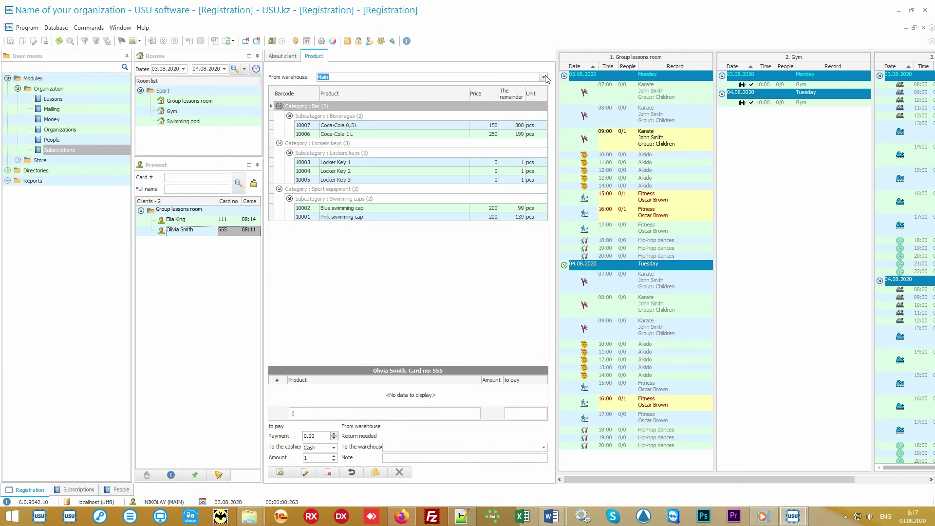
{"action": "double_click", "coordinate": [398, 134]}
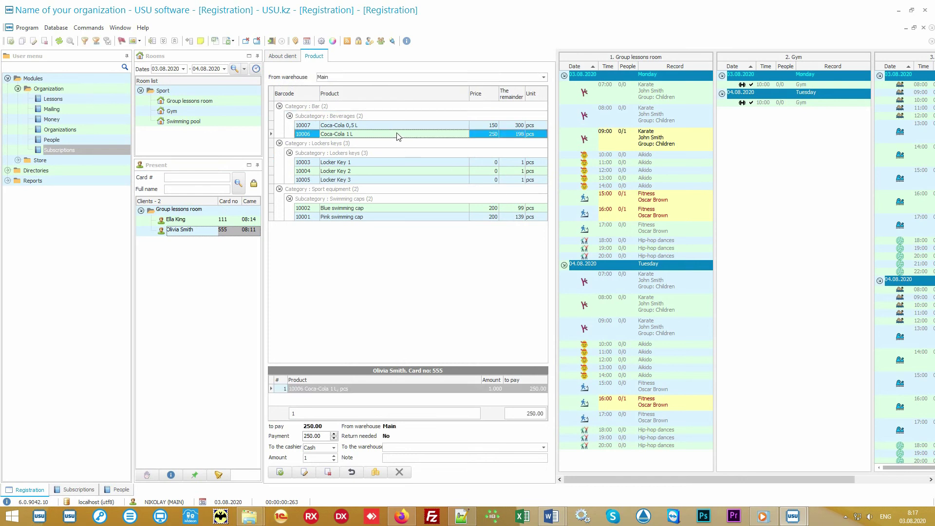
{"action": "double_click", "coordinate": [375, 162]}
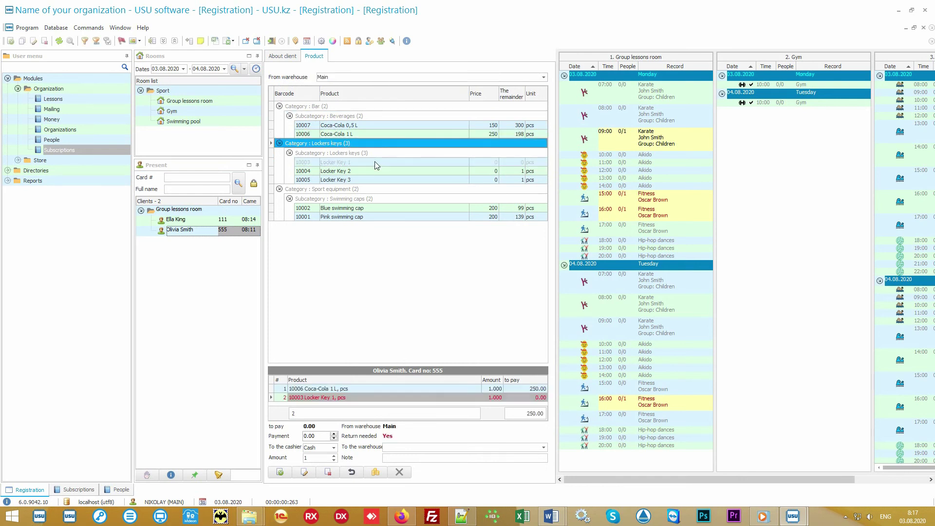
{"action": "left_click", "coordinate": [399, 474]}
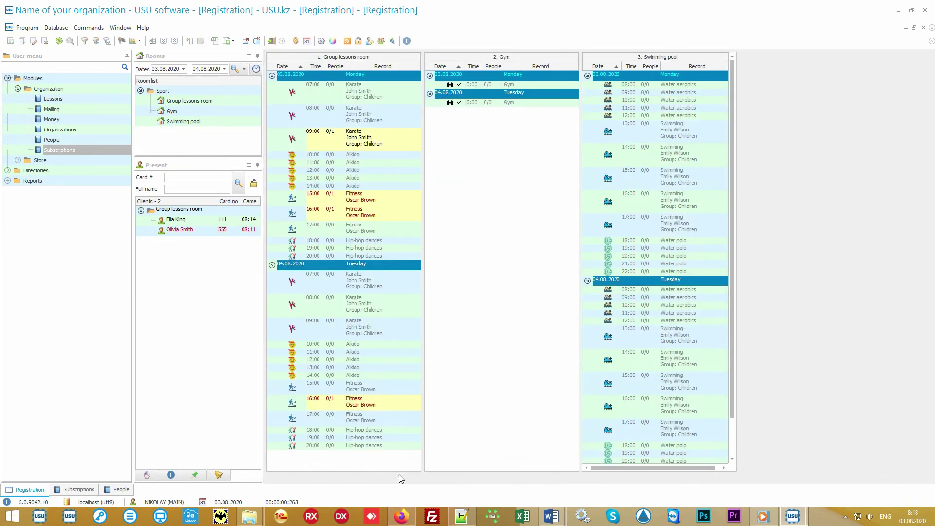
- Reopen the new Fitness client's issued products, return Locker Key 1, and close the product form
{"action": "left_click", "coordinate": [189, 274]}
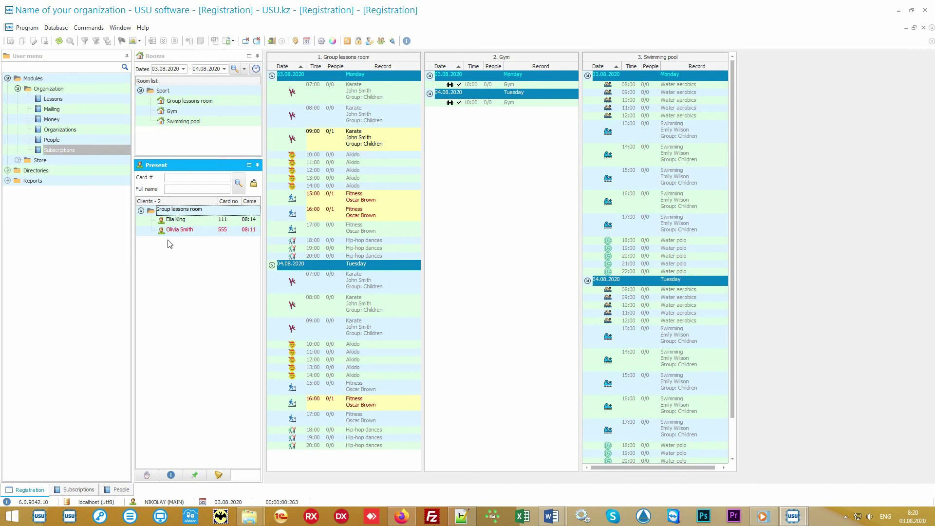
{"action": "double_click", "coordinate": [200, 232]}
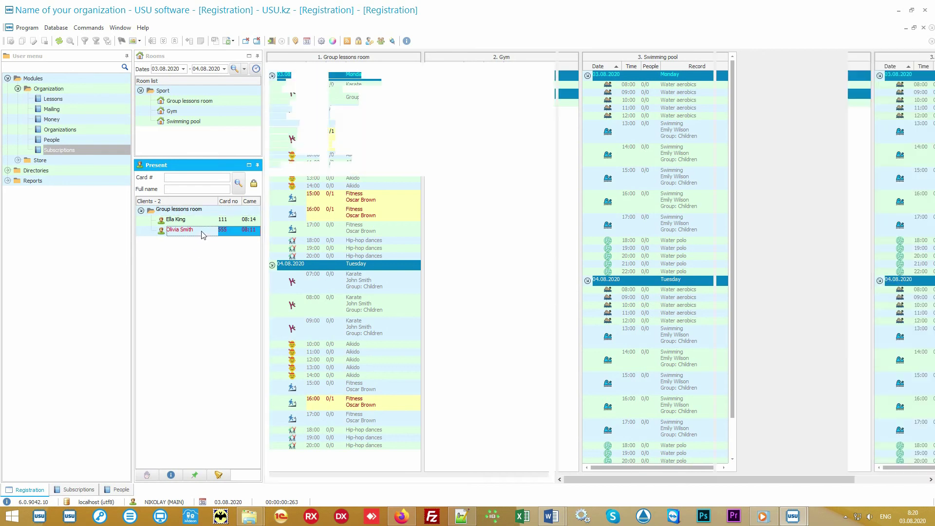
{"action": "left_click", "coordinate": [314, 55]}
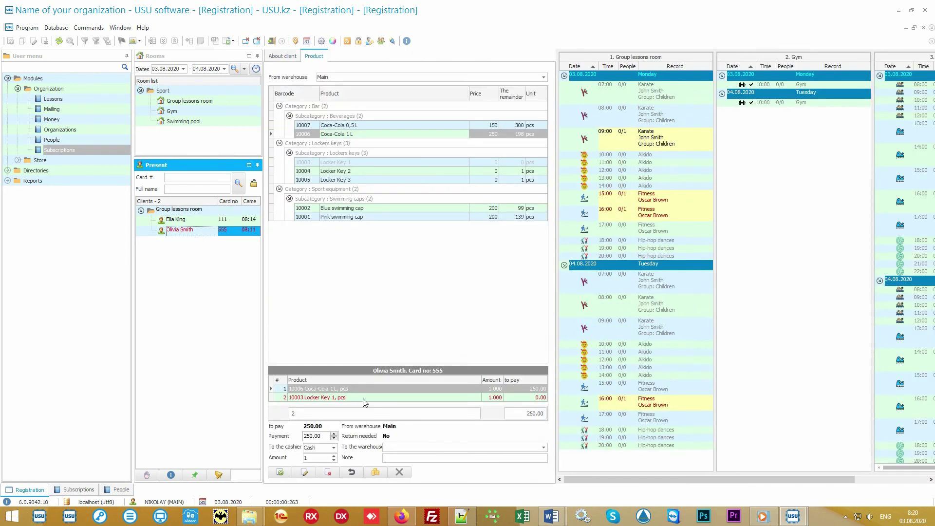
{"action": "left_click", "coordinate": [364, 398]}
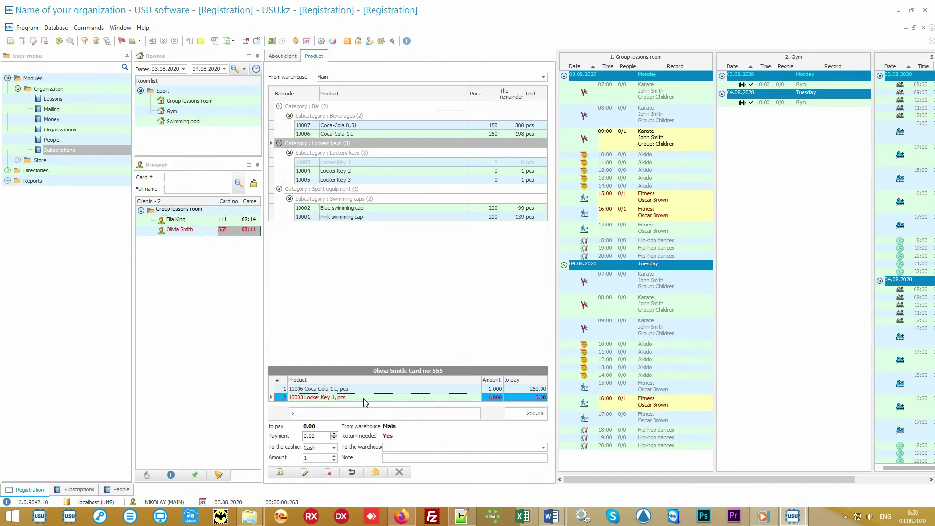
{"action": "left_click", "coordinate": [352, 473]}
{"action": "left_click", "coordinate": [399, 472]}
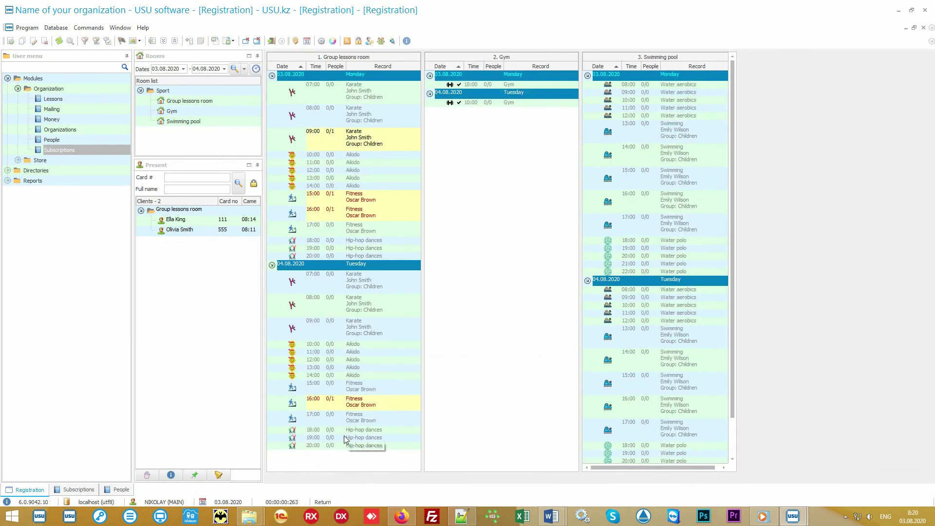
{"action": "left_click", "coordinate": [173, 241]}
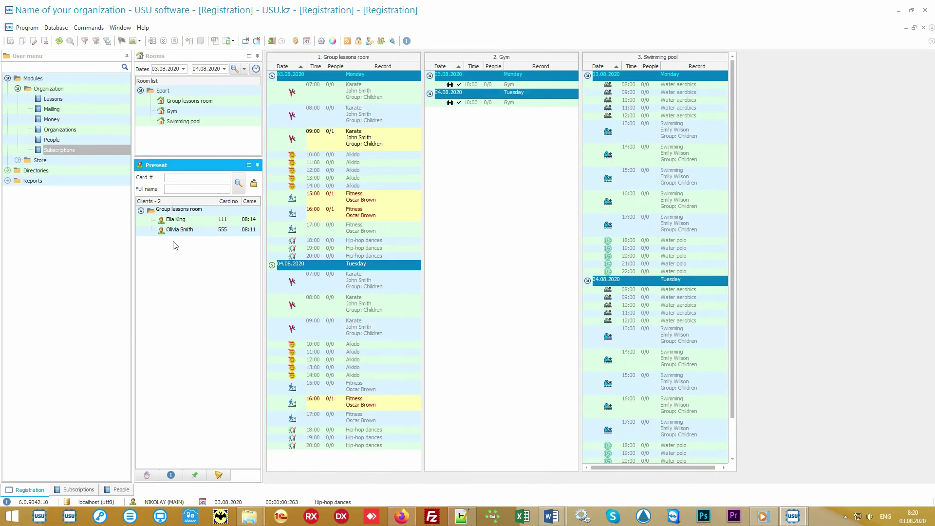
- Open the store's Sales module and launch the seller's sale window
{"action": "left_click", "coordinate": [88, 160]}
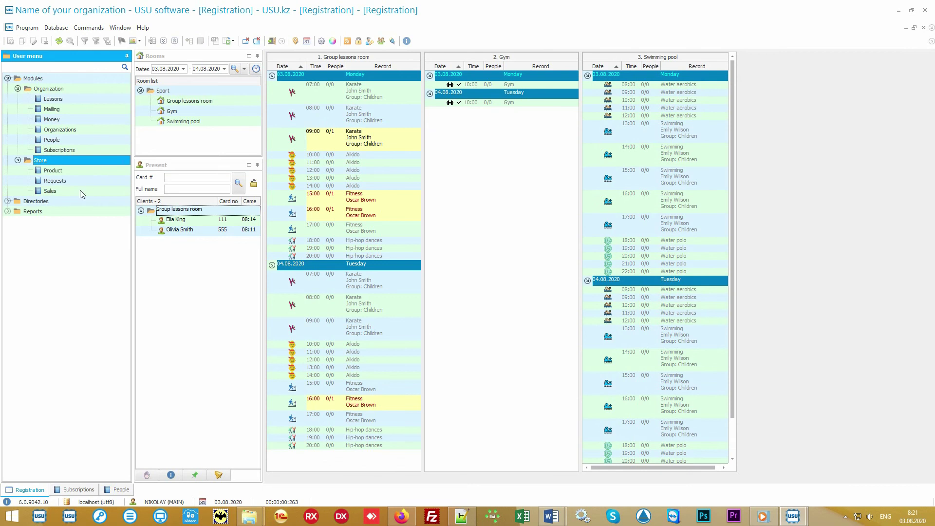
{"action": "left_click", "coordinate": [80, 191]}
{"action": "left_click", "coordinate": [202, 57]}
{"action": "left_click", "coordinate": [203, 69]}
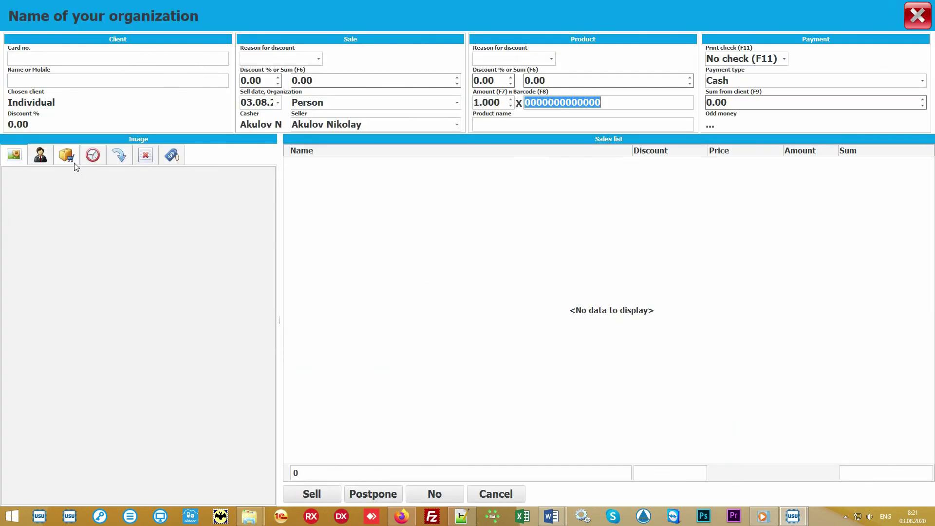
- Sell one Pink swimming cap to an individual buyer, entering 500 in cash as the sum received from the client
{"action": "scroll", "coordinate": [278, 433], "scroll_direction": "down", "scroll_amount": 3}
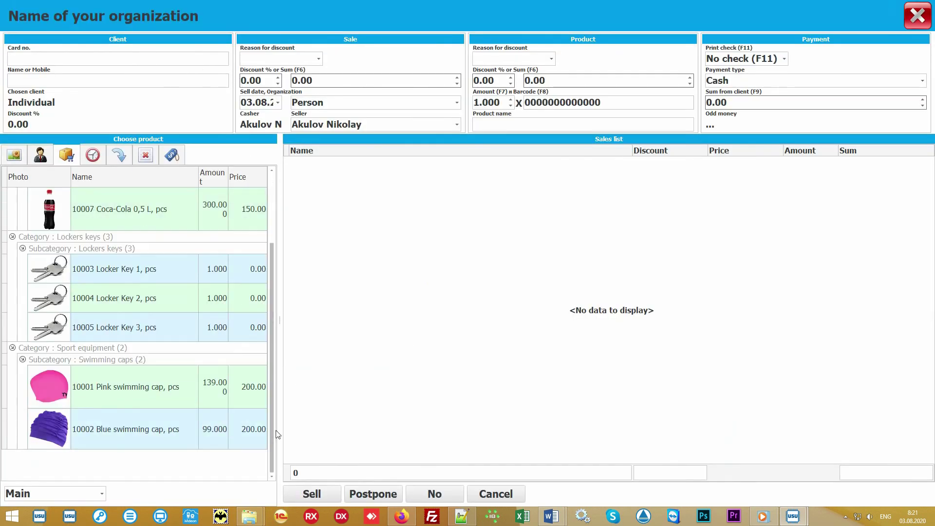
{"action": "double_click", "coordinate": [149, 371]}
{"action": "type", "text": "500"}
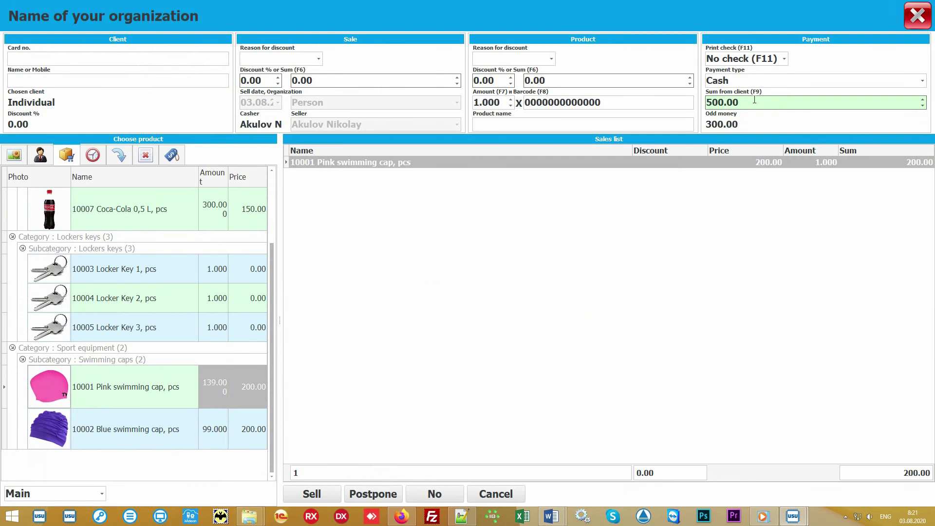
{"action": "key", "text": "Return"}
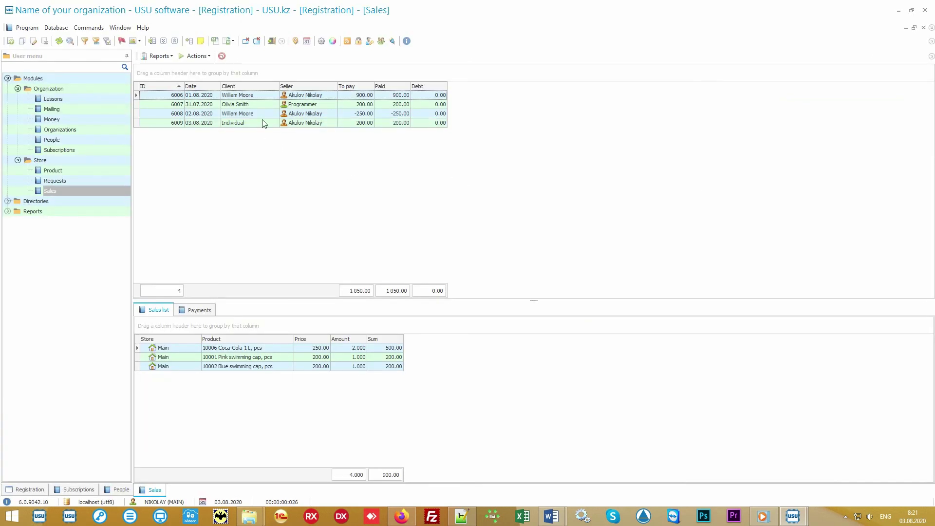
- Generate the Check receipt for the individual buyer's Pink swimming cap sale, view it, and close it
{"action": "left_click", "coordinate": [263, 123]}
{"action": "left_click", "coordinate": [278, 348]}
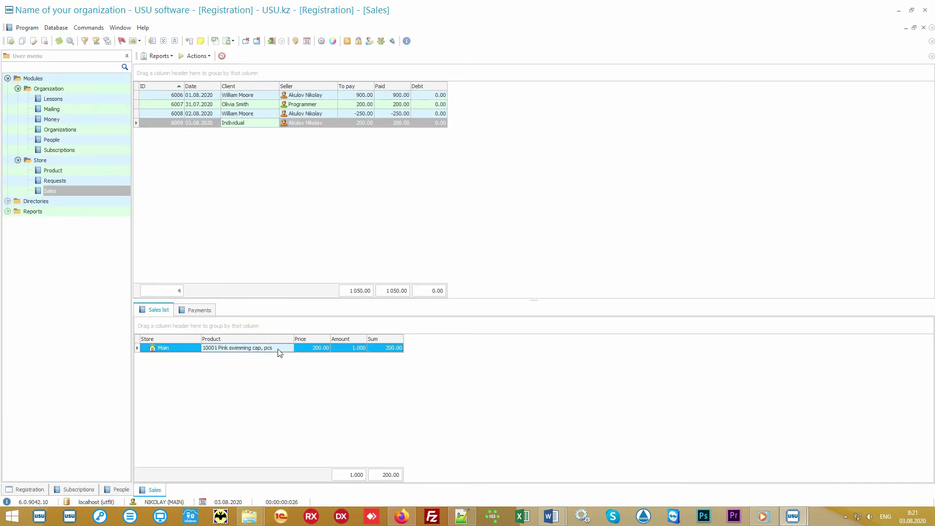
{"action": "left_click", "coordinate": [161, 55]}
{"action": "left_click", "coordinate": [168, 67]}
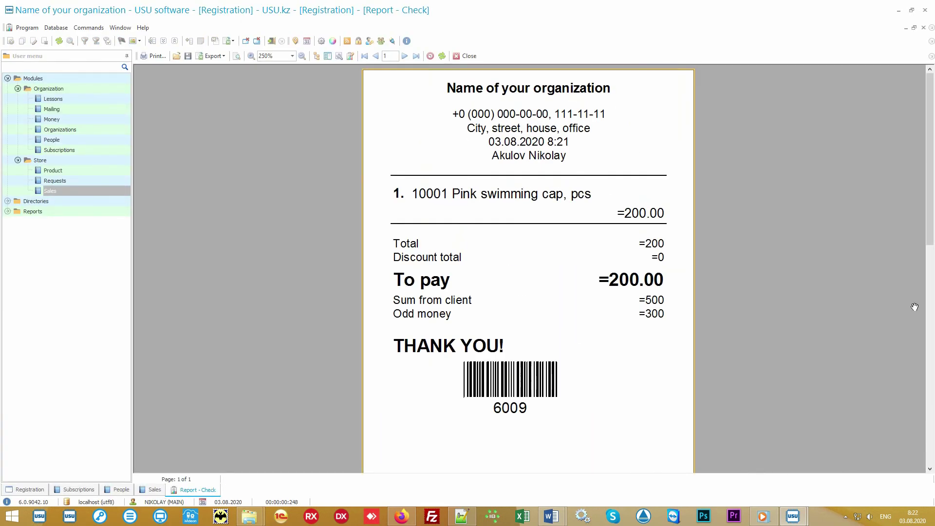
{"action": "left_click", "coordinate": [467, 56]}
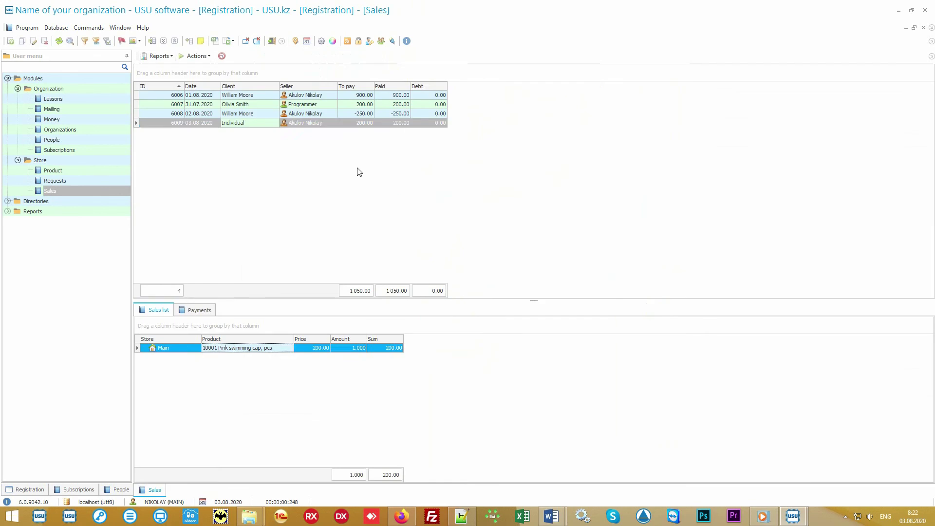
- Open the store's Product names directory and examine the images and stock remainders of the beverages and swimming caps
{"action": "left_click", "coordinate": [93, 200]}
{"action": "left_click", "coordinate": [66, 273]}
{"action": "left_click", "coordinate": [90, 314]}
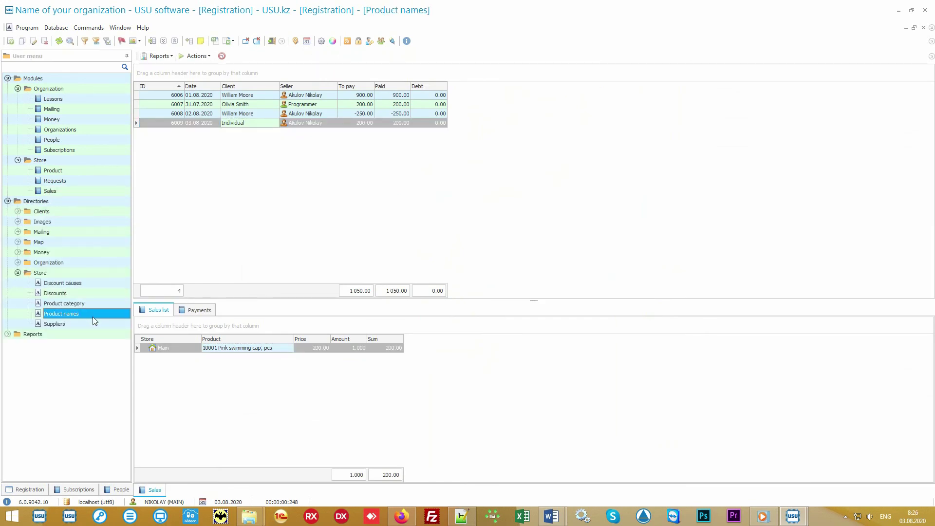
{"action": "left_click", "coordinate": [249, 107]}
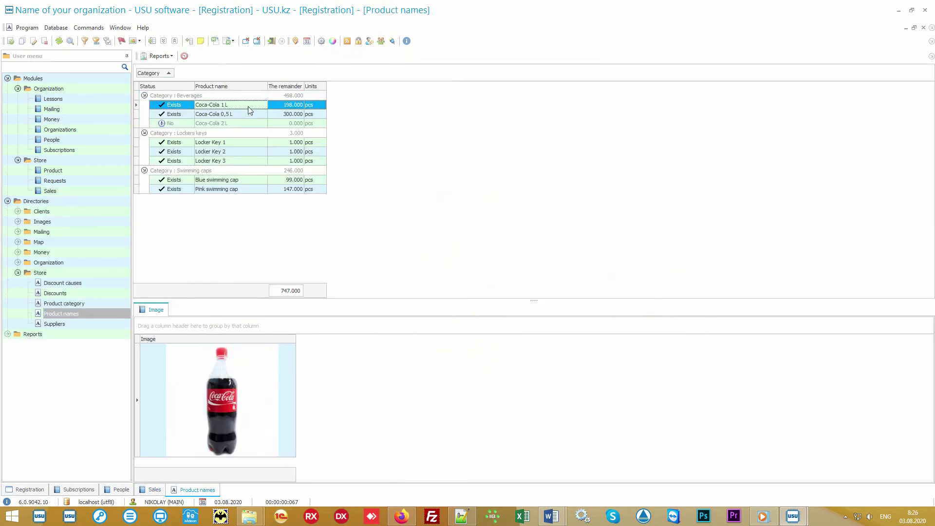
{"action": "left_click", "coordinate": [235, 125]}
{"action": "left_click", "coordinate": [244, 181]}
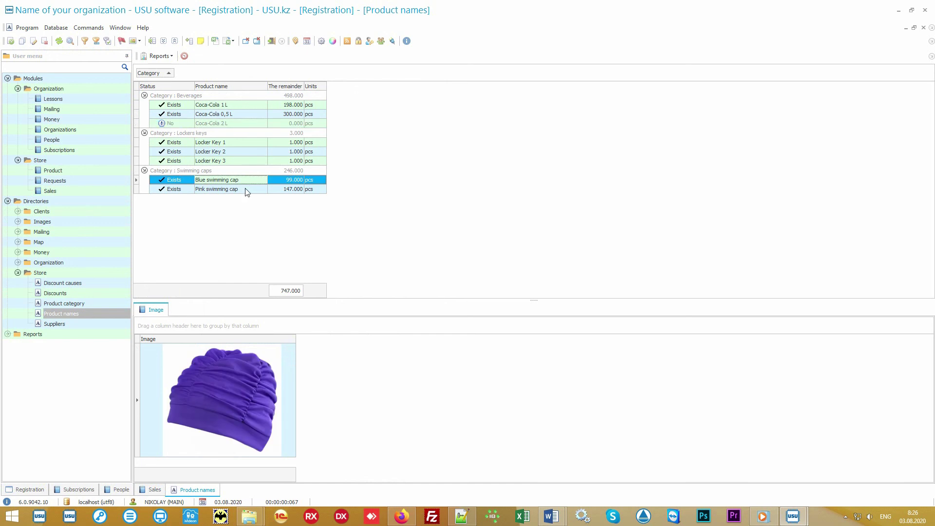
{"action": "left_click", "coordinate": [248, 190]}
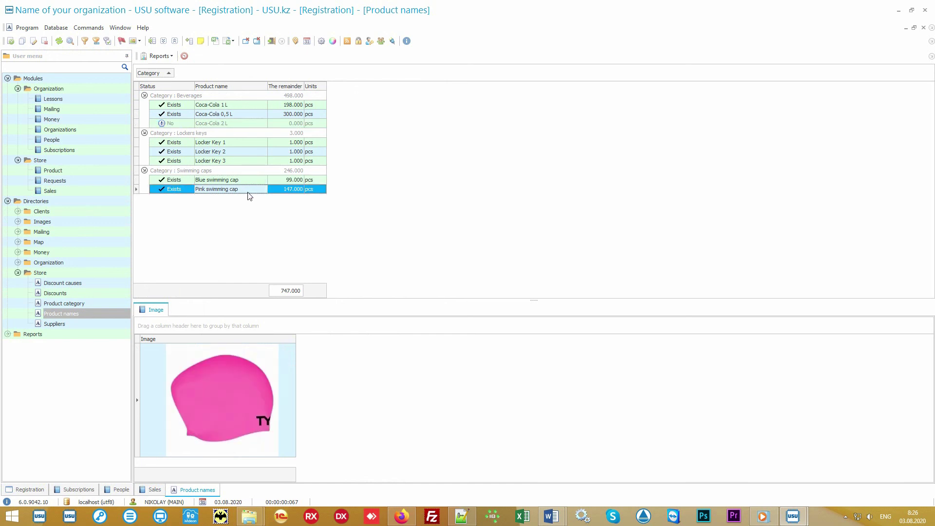
{"action": "left_click", "coordinate": [281, 183]}
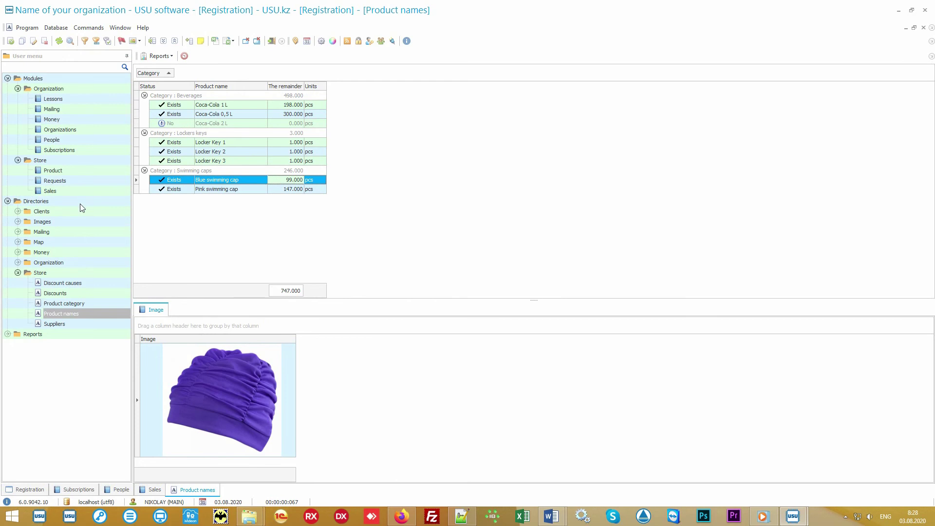
- Generate the Bulk mailing report without changing its parameters
{"action": "left_click", "coordinate": [86, 200]}
{"action": "left_click", "coordinate": [78, 210]}
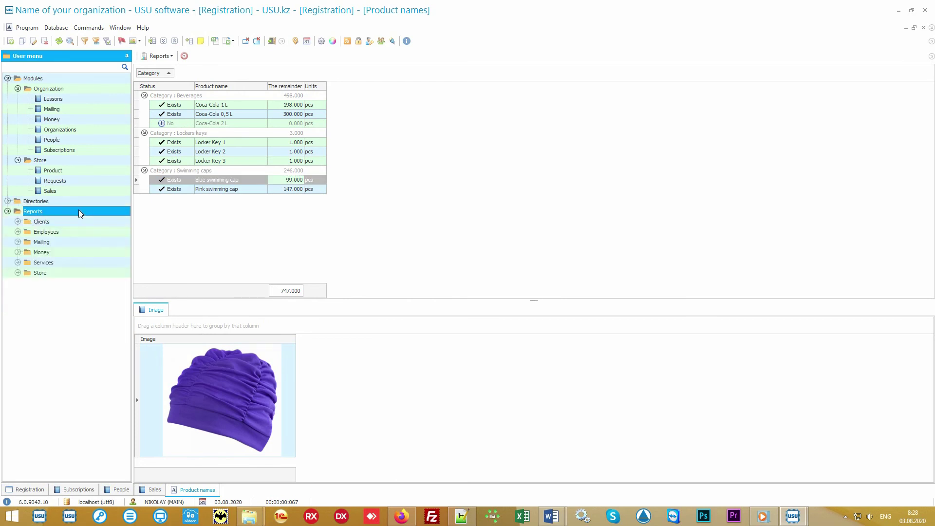
{"action": "left_click", "coordinate": [79, 242]}
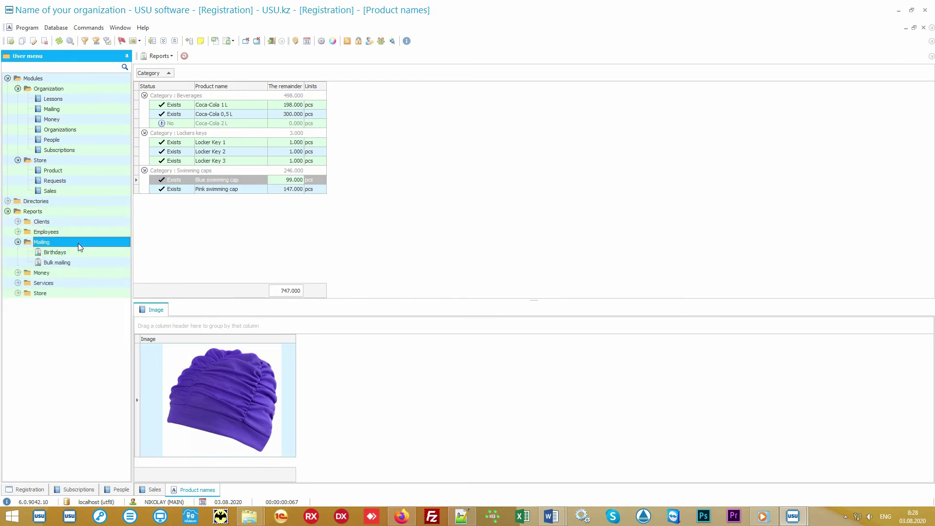
{"action": "double_click", "coordinate": [80, 262]}
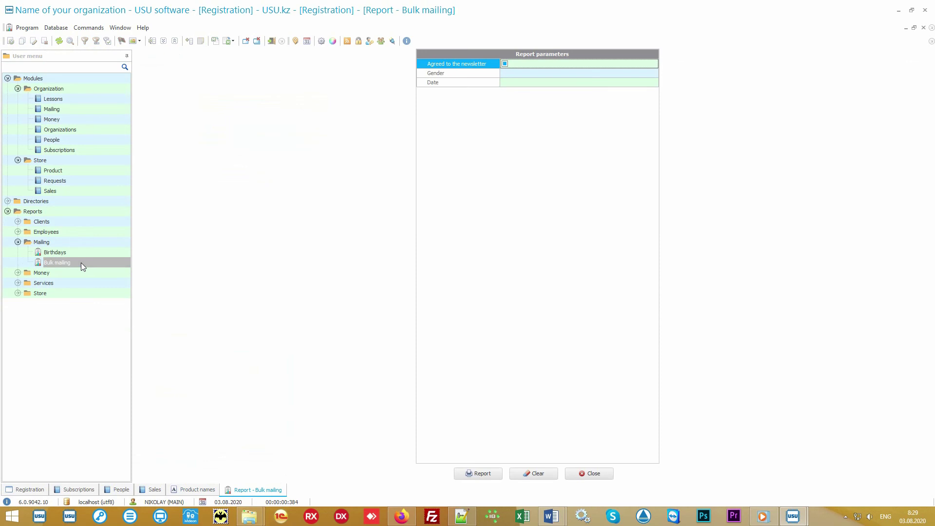
{"action": "left_click", "coordinate": [477, 472]}
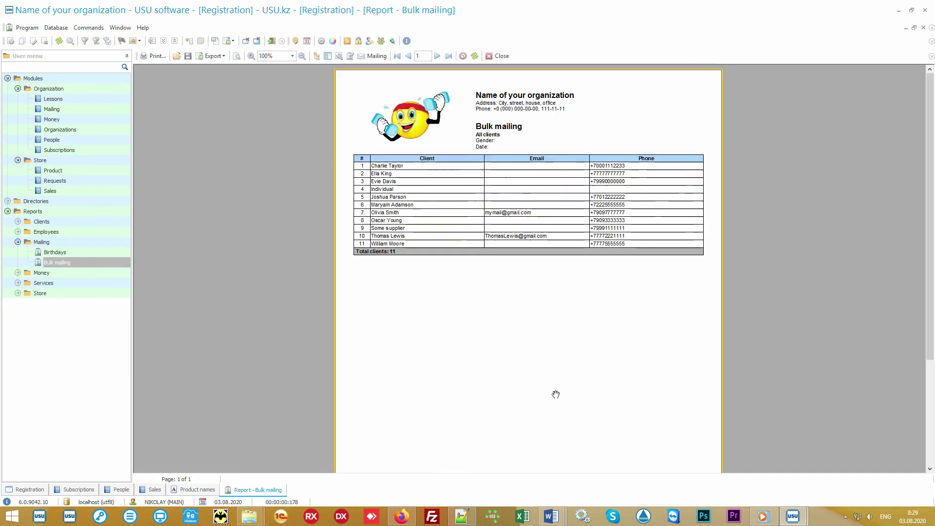
- Open the mailing form from the report, load the Happy Birthday! message template, and cancel the mailing and close the report
{"action": "left_click", "coordinate": [376, 56]}
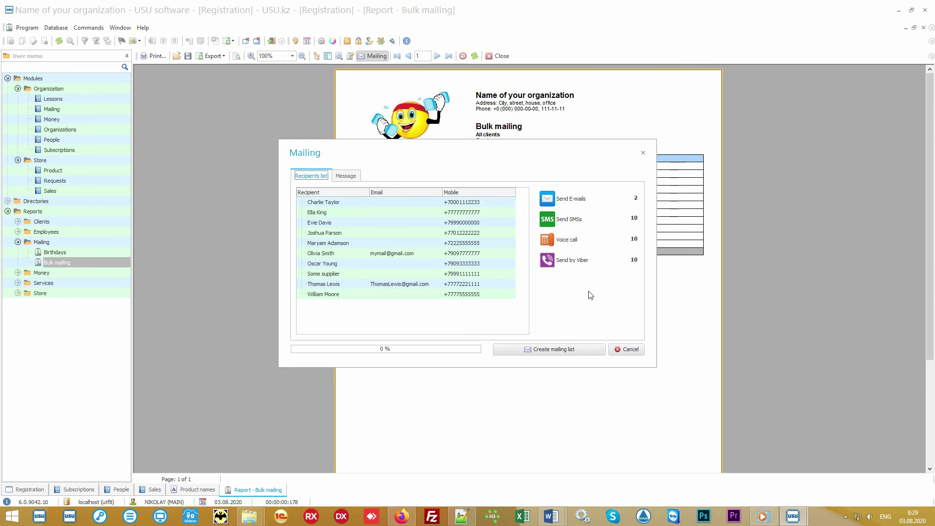
{"action": "left_click", "coordinate": [347, 177]}
{"action": "left_click", "coordinate": [632, 191]}
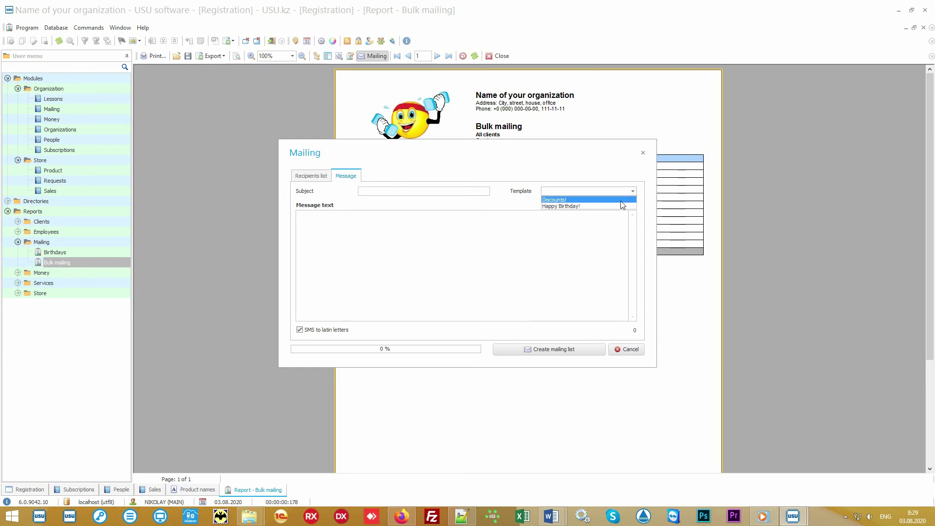
{"action": "left_click", "coordinate": [619, 206]}
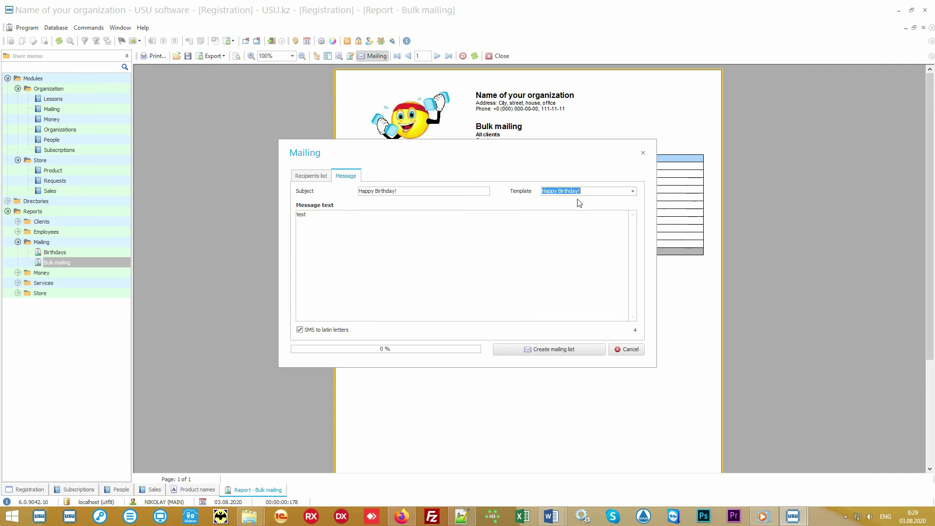
{"action": "left_click", "coordinate": [576, 241]}
{"action": "left_click", "coordinate": [628, 349]}
{"action": "left_click", "coordinate": [503, 57]}
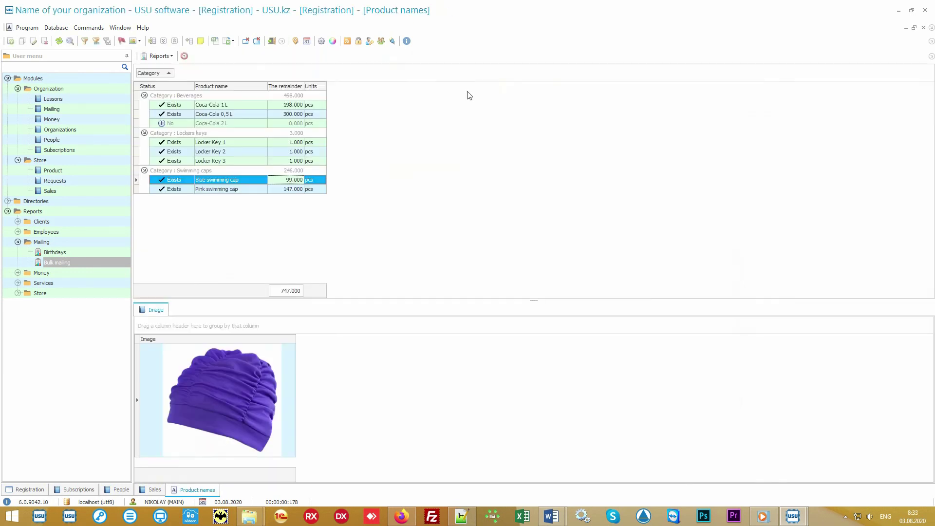
- Show the Work with clients entries of the third client in the People module and fit the Need to do column width
{"action": "left_click", "coordinate": [82, 141]}
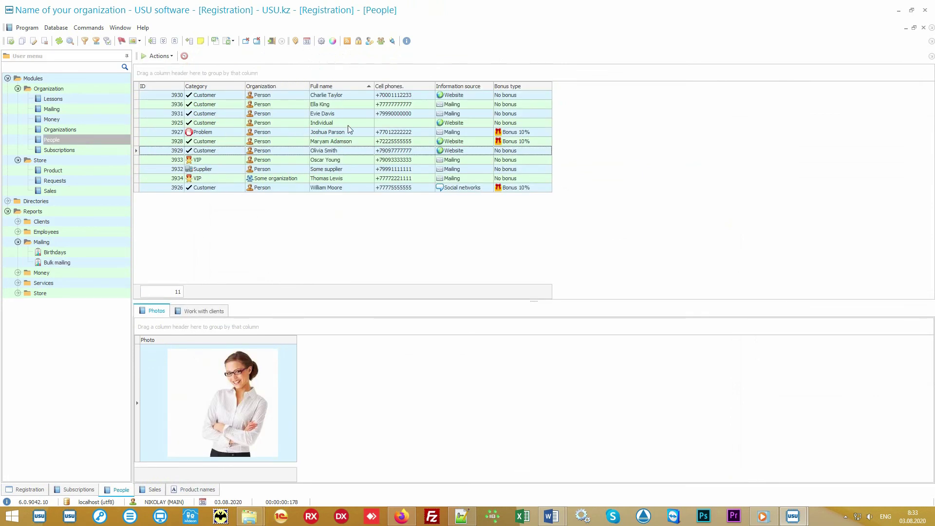
{"action": "left_click", "coordinate": [355, 114]}
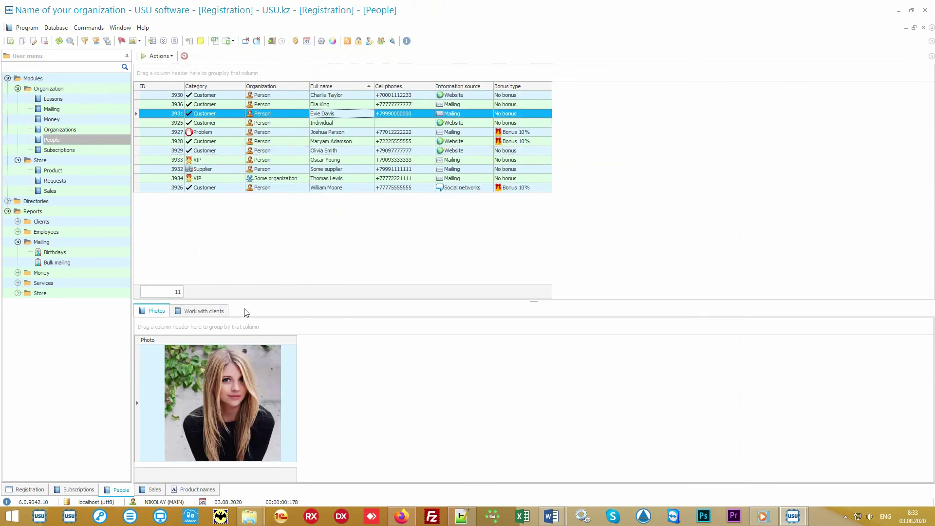
{"action": "left_click", "coordinate": [214, 312]}
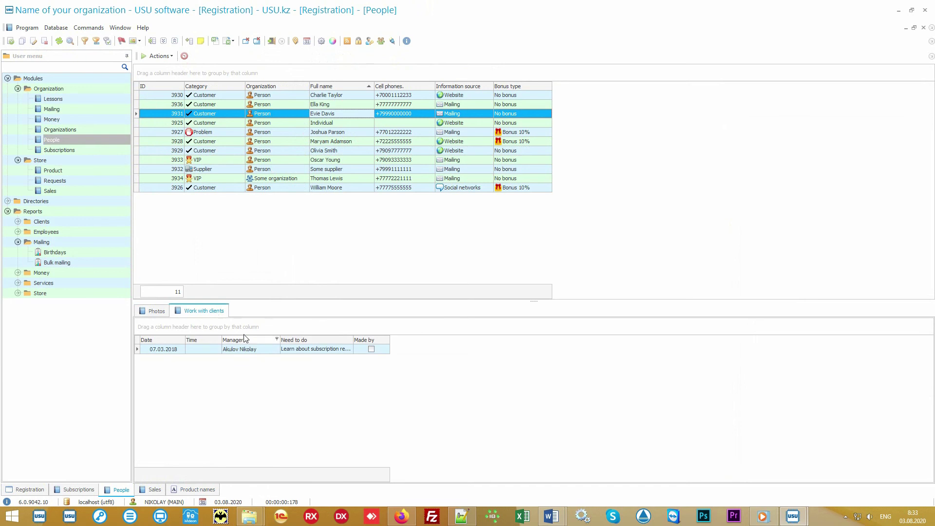
{"action": "double_click", "coordinate": [352, 340]}
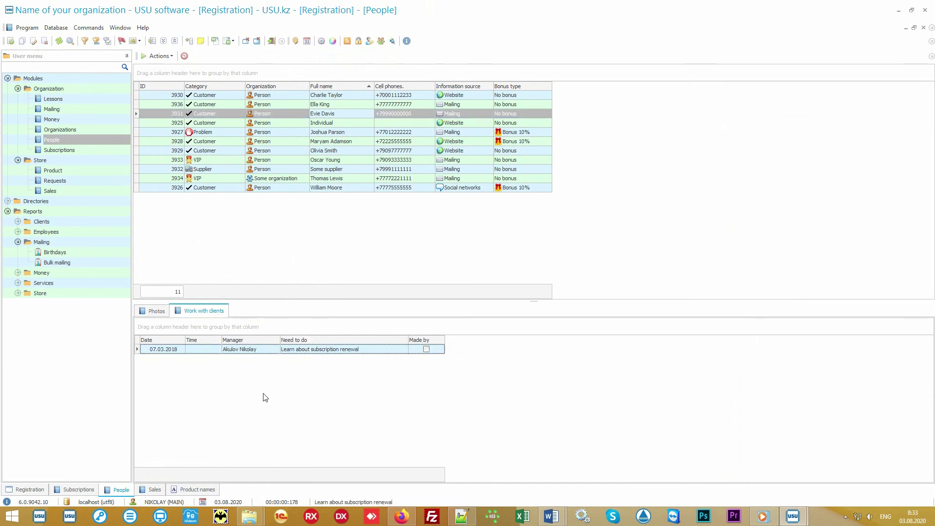
- Examine the date, time, manager and task of this client's entry, and the planned task of the Problem-category client
{"action": "left_click", "coordinate": [160, 350]}
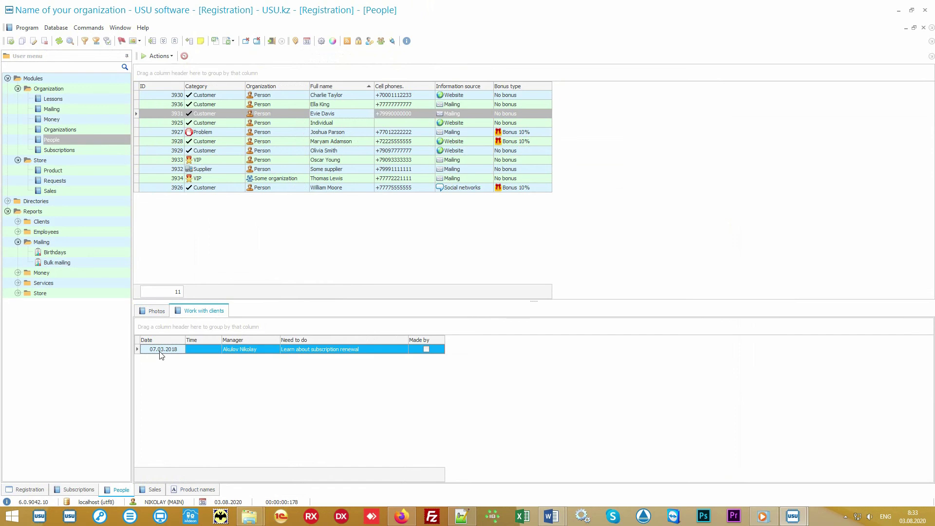
{"action": "left_click", "coordinate": [204, 353]}
{"action": "left_click", "coordinate": [268, 351]}
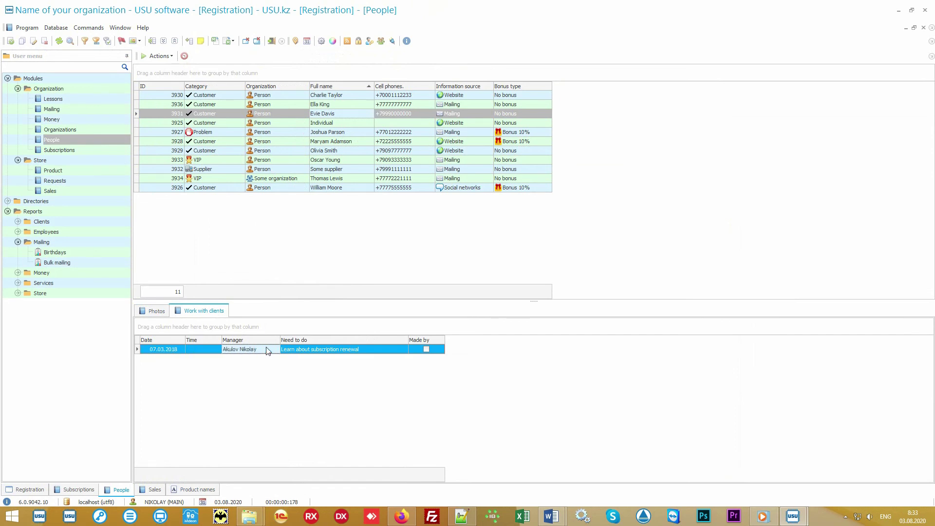
{"action": "left_click", "coordinate": [319, 354]}
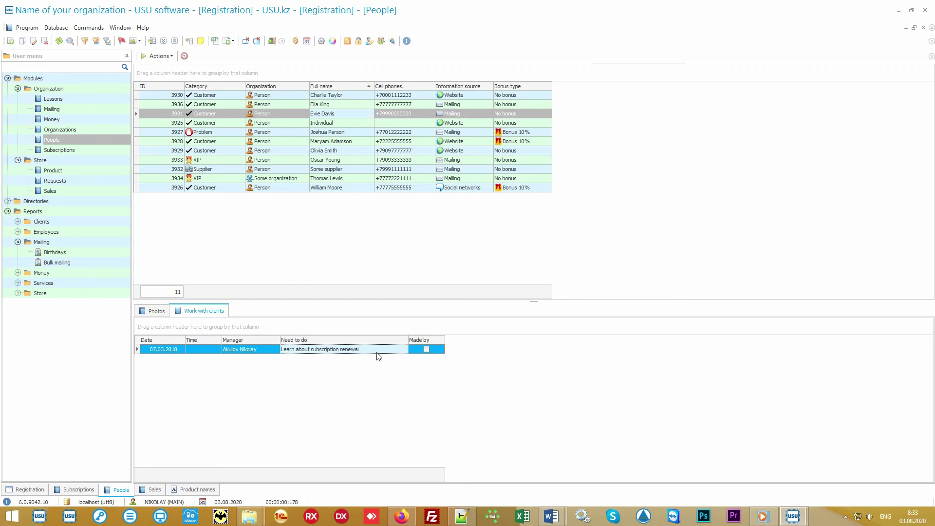
{"action": "left_click", "coordinate": [349, 133]}
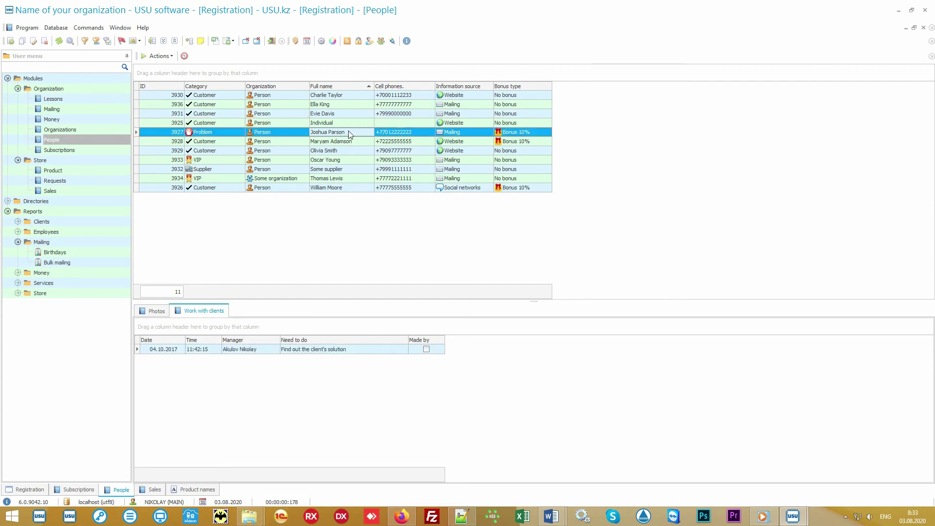
{"action": "left_click", "coordinate": [363, 351]}
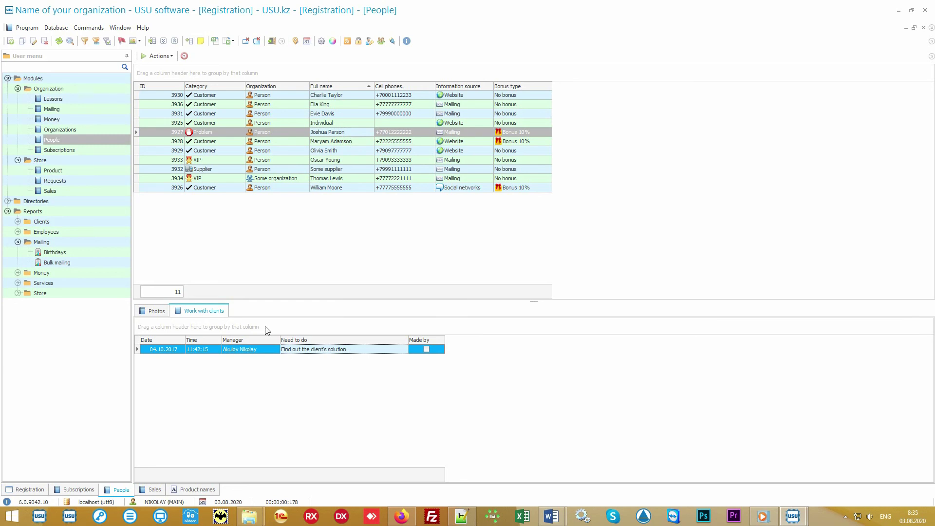
- Generate the Conversion report for employees, keeping the period from 01.01.2010 to 31.12.2020
{"action": "left_click", "coordinate": [73, 243]}
{"action": "left_click", "coordinate": [84, 242]}
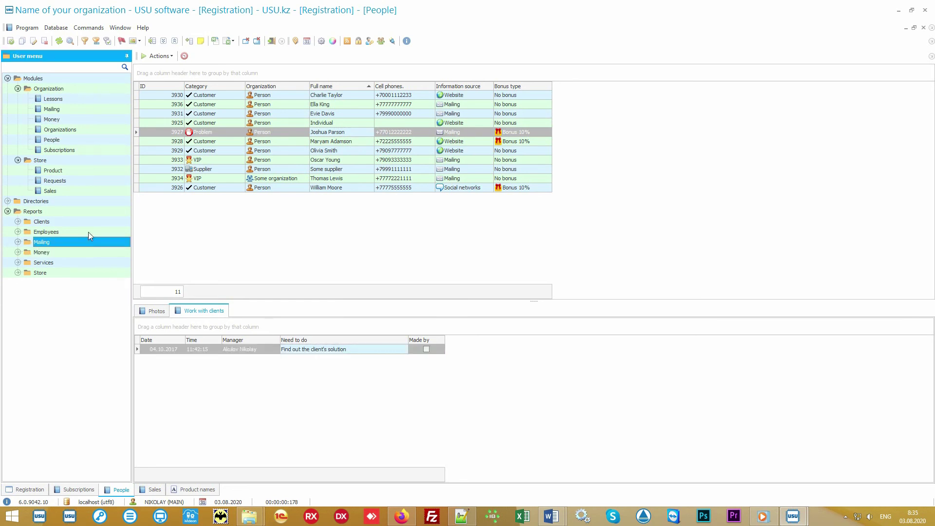
{"action": "left_click", "coordinate": [96, 231]}
{"action": "left_click", "coordinate": [96, 243]}
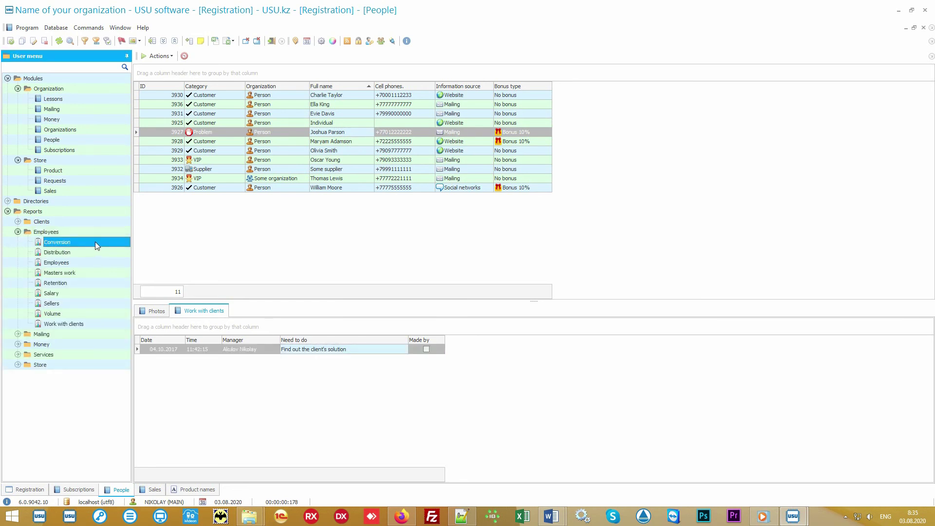
{"action": "double_click", "coordinate": [54, 243]}
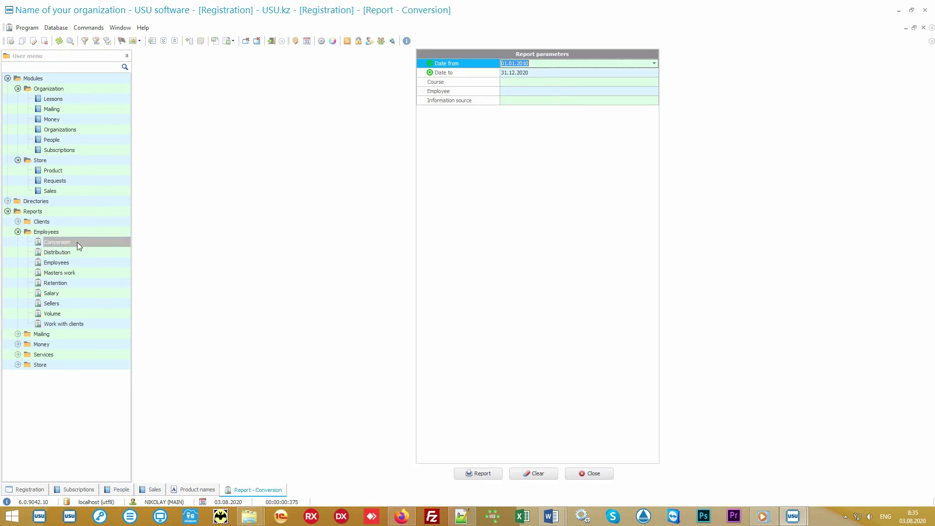
{"action": "left_click", "coordinate": [466, 472]}
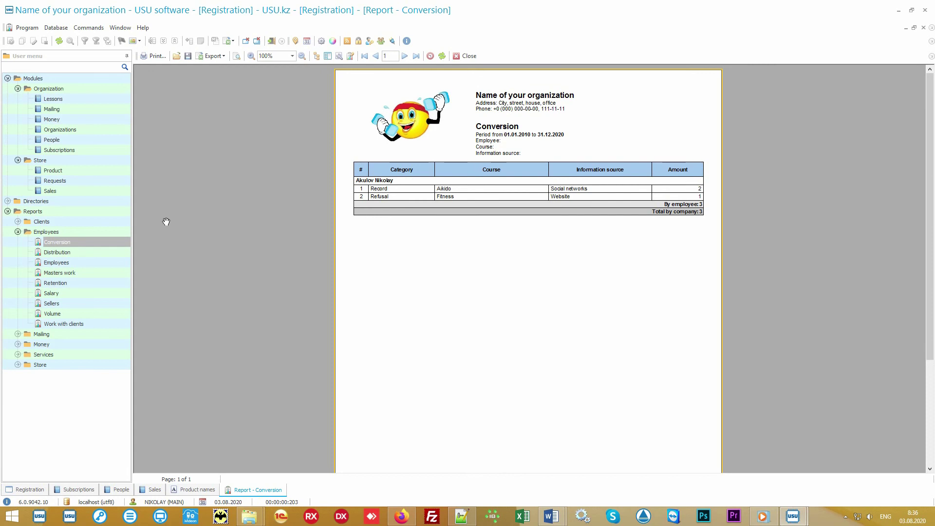
- Add a Work with clients entry for the last client in the People module and assign the first System-category manager
{"action": "left_click", "coordinate": [84, 139]}
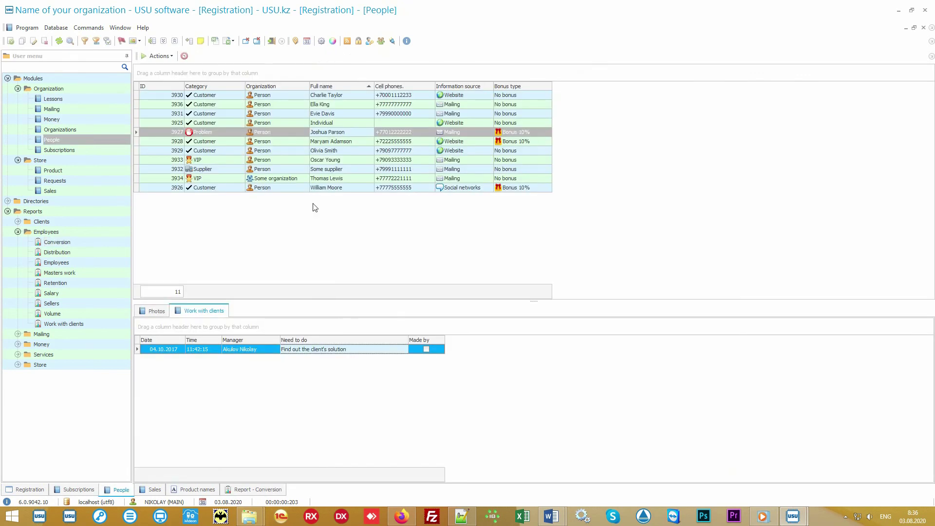
{"action": "left_click", "coordinate": [353, 190]}
{"action": "right_click", "coordinate": [387, 415]}
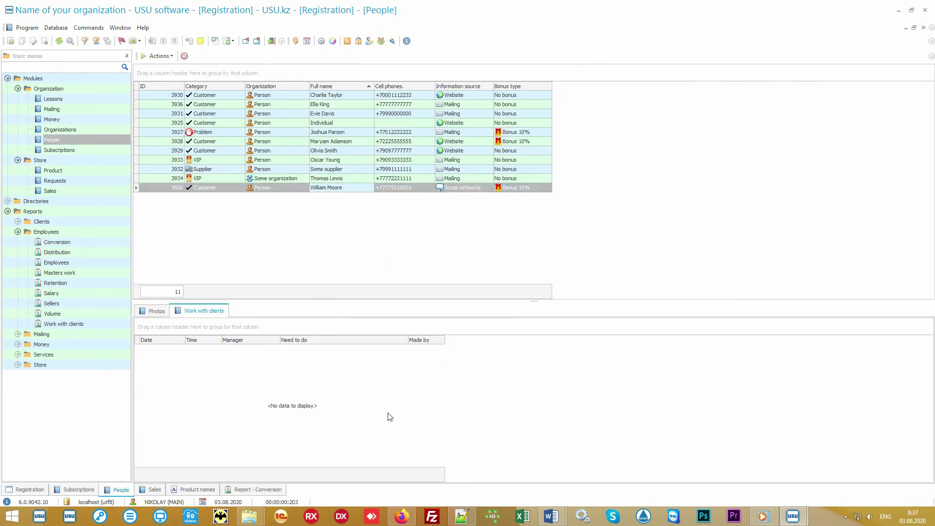
{"action": "left_click", "coordinate": [439, 168]}
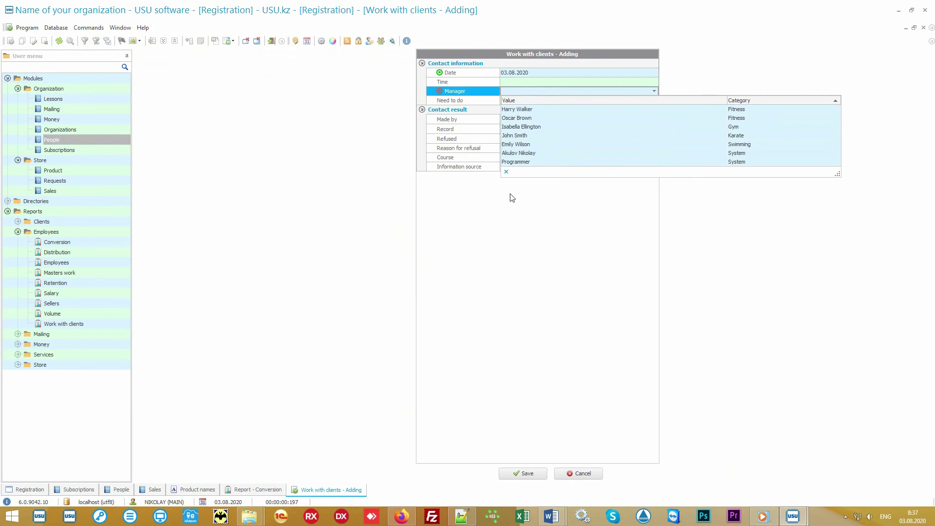
{"action": "key", "text": "Down"}
{"action": "key", "text": "Down"}
{"action": "key", "text": "Down"}
{"action": "key", "text": "Down"}
{"action": "key", "text": "Down"}
{"action": "key", "text": "Down"}
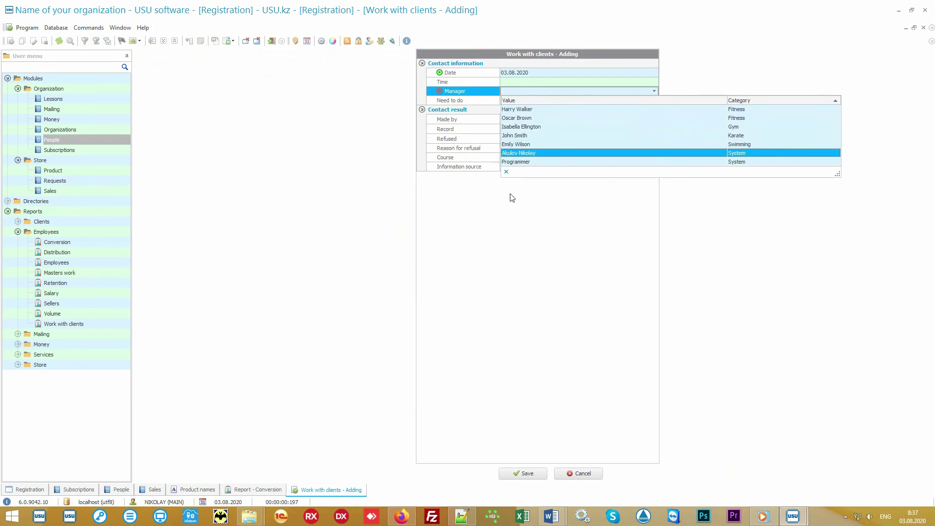
{"action": "key", "text": "Return"}
- Set the new entry's Need to do task to "Find out the client's solution"
{"action": "key", "text": "Tab"}
{"action": "key", "text": "alt"}
{"action": "key", "text": "alt+Down"}
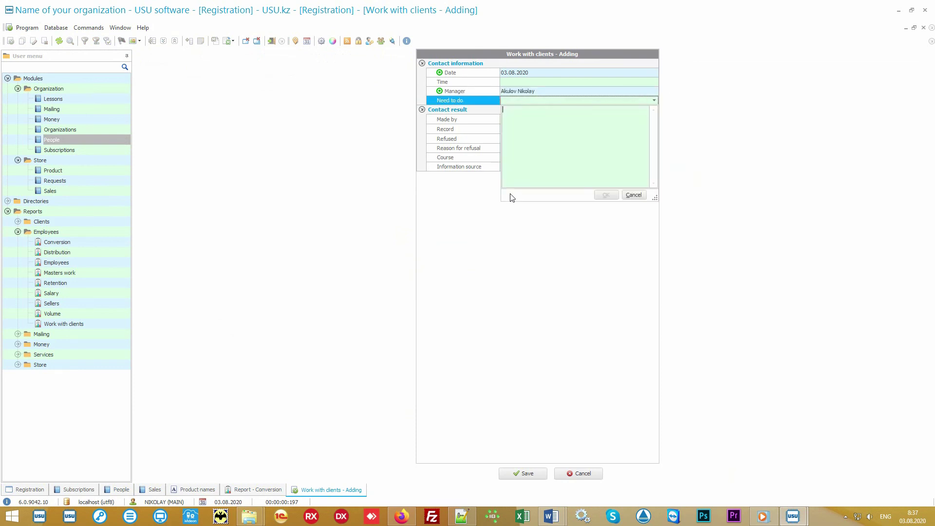
{"action": "key", "text": "Down"}
{"action": "key", "text": "Return"}
{"action": "key", "text": "Up"}
{"action": "key", "text": "Up"}
{"action": "key", "text": "Up"}
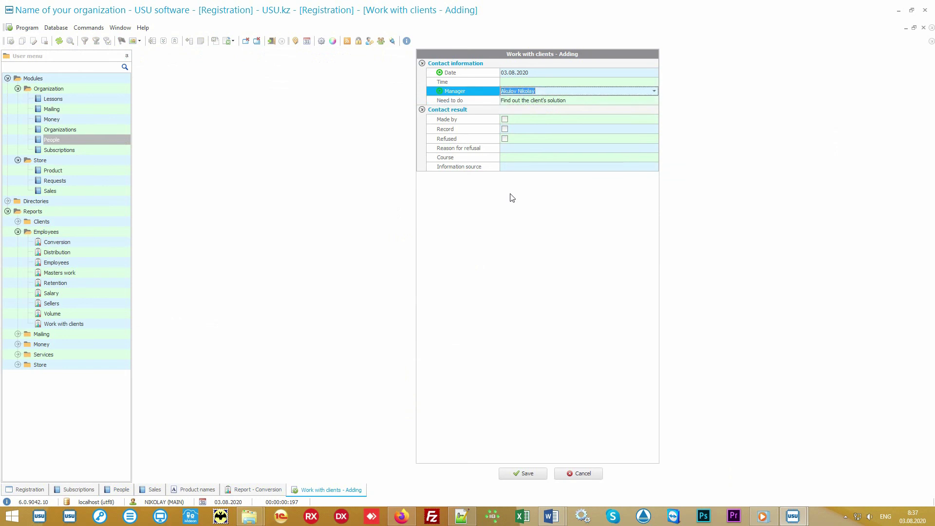
- Set the new Work with clients entry's date to 06.08.2020 and save the entry
{"action": "key", "text": "alt+Down"}
{"action": "key", "text": "Right"}
{"action": "key", "text": "Right"}
{"action": "key", "text": "Right"}
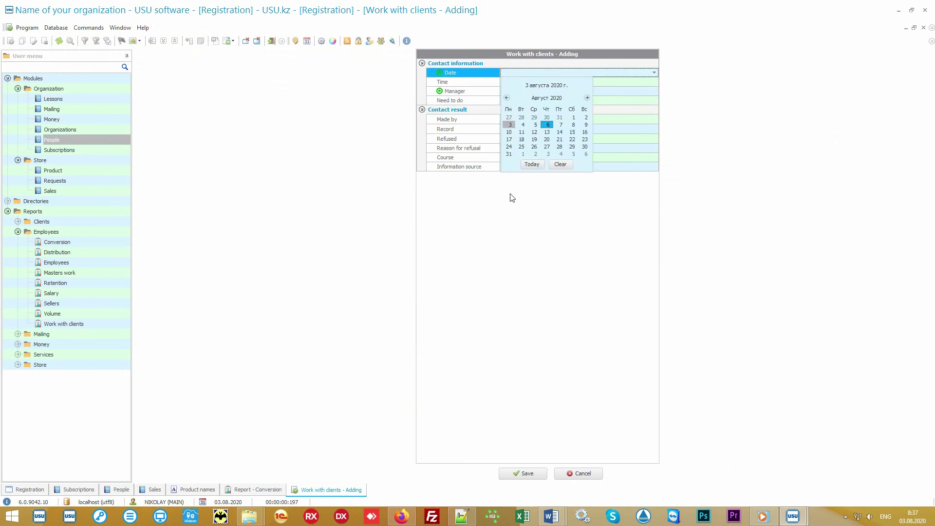
{"action": "key", "text": "Return"}
{"action": "left_click", "coordinate": [520, 473]}
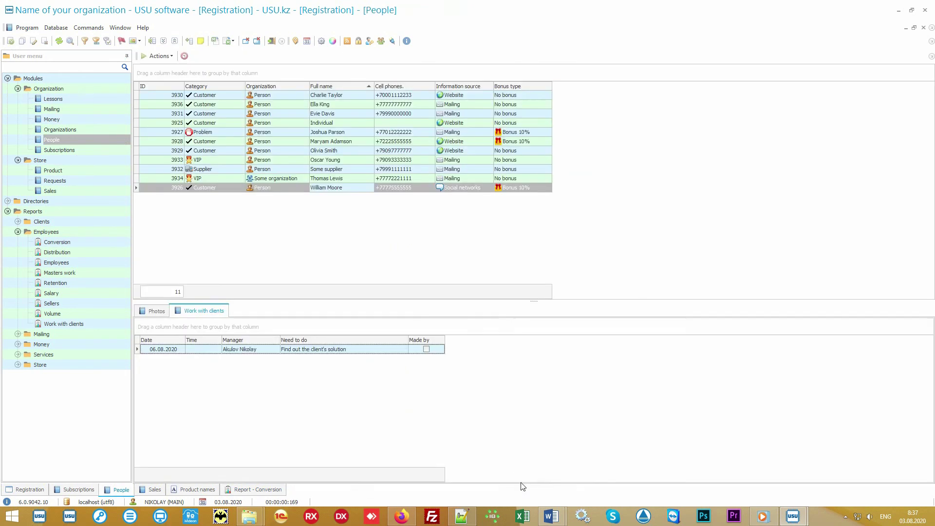
{"action": "left_click", "coordinate": [375, 350]}
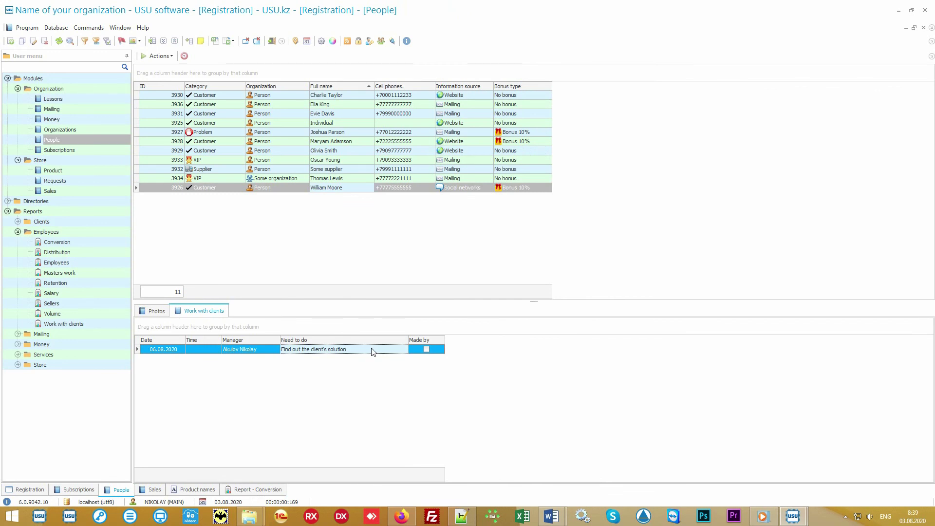
{"action": "left_click", "coordinate": [261, 354]}
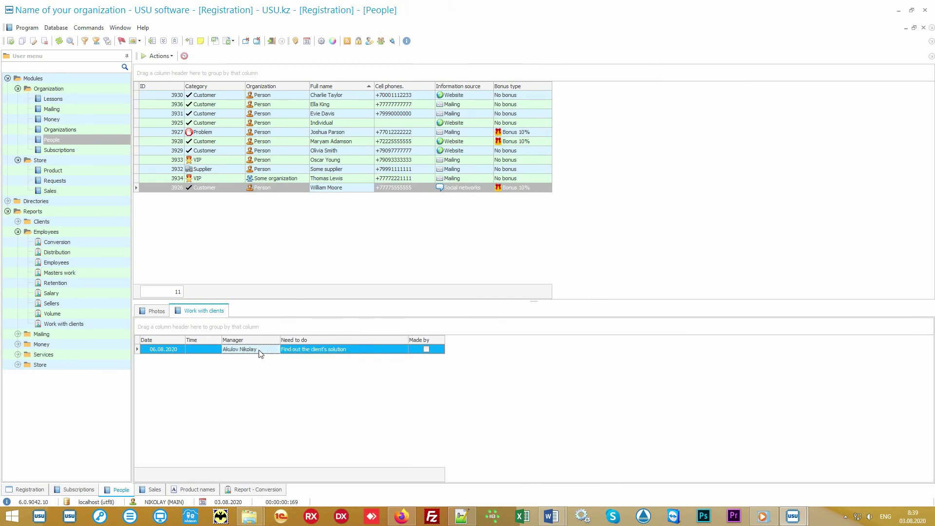
- Generate the Work with clients report for employees, keeping the period from 01.01.2010 to 31.12.2020
{"action": "left_click", "coordinate": [48, 233]}
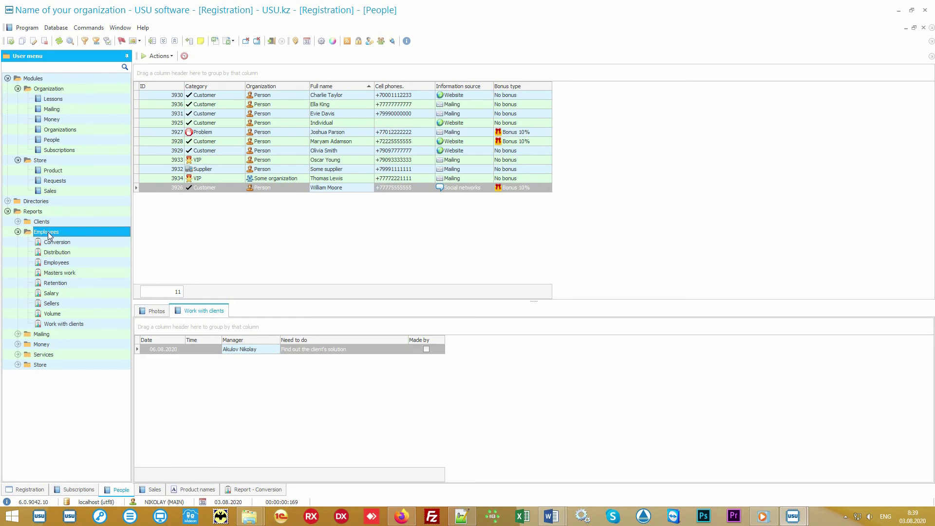
{"action": "left_click", "coordinate": [79, 325]}
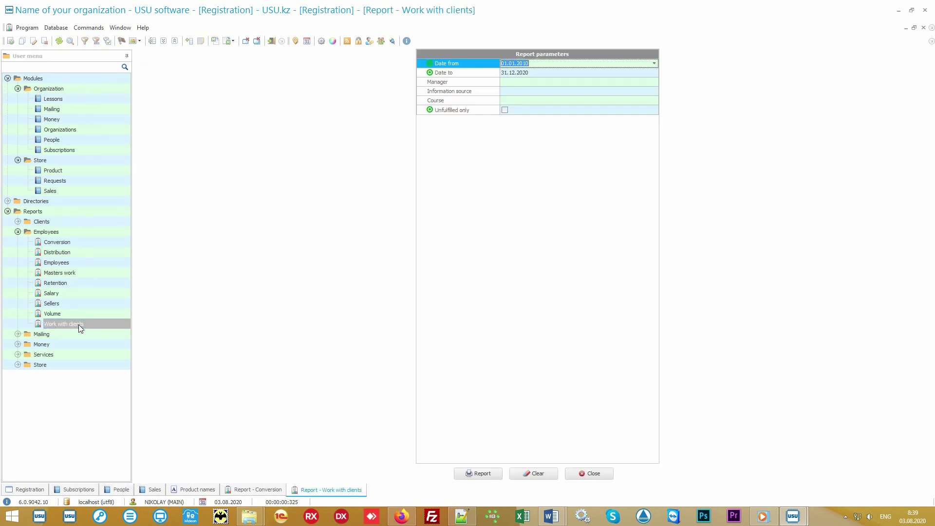
{"action": "left_click", "coordinate": [492, 474]}
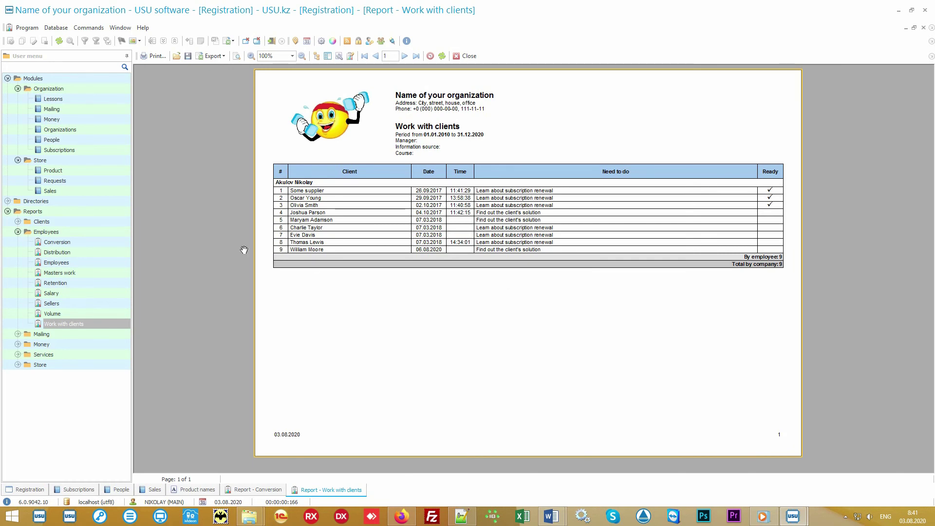
- Expand the Store, Services, Money, Mailing, Employees and Clients report groups
{"action": "left_click", "coordinate": [64, 213]}
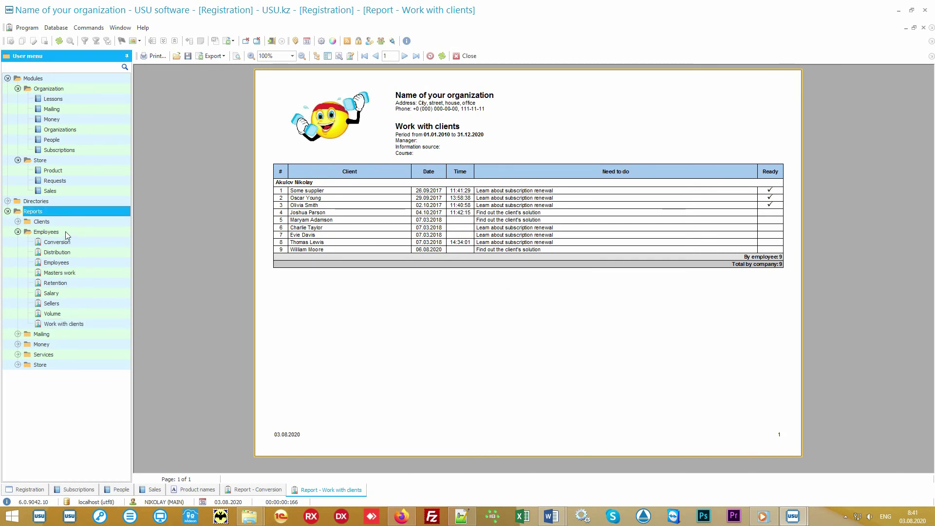
{"action": "left_click", "coordinate": [43, 235]}
{"action": "left_click", "coordinate": [18, 233]}
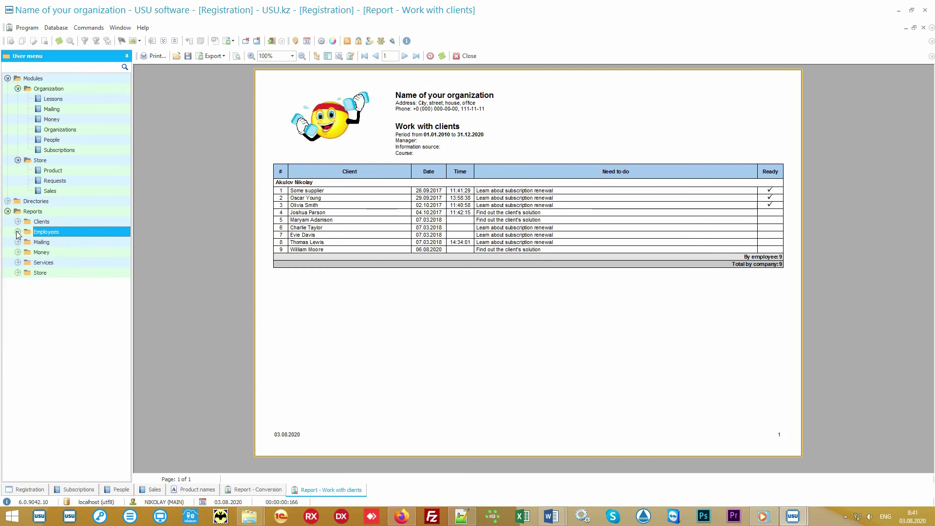
{"action": "left_click", "coordinate": [18, 273]}
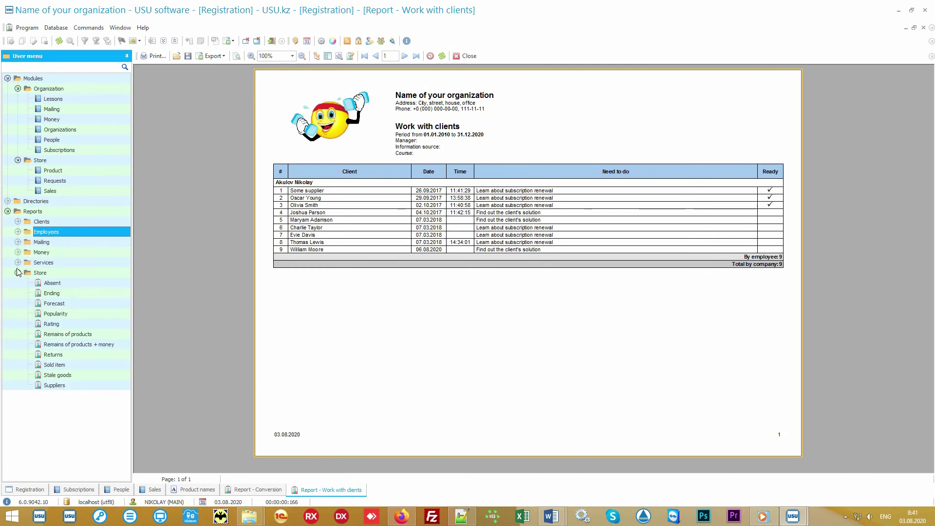
{"action": "left_click", "coordinate": [17, 262]}
{"action": "left_click", "coordinate": [17, 252]}
{"action": "left_click", "coordinate": [18, 242]}
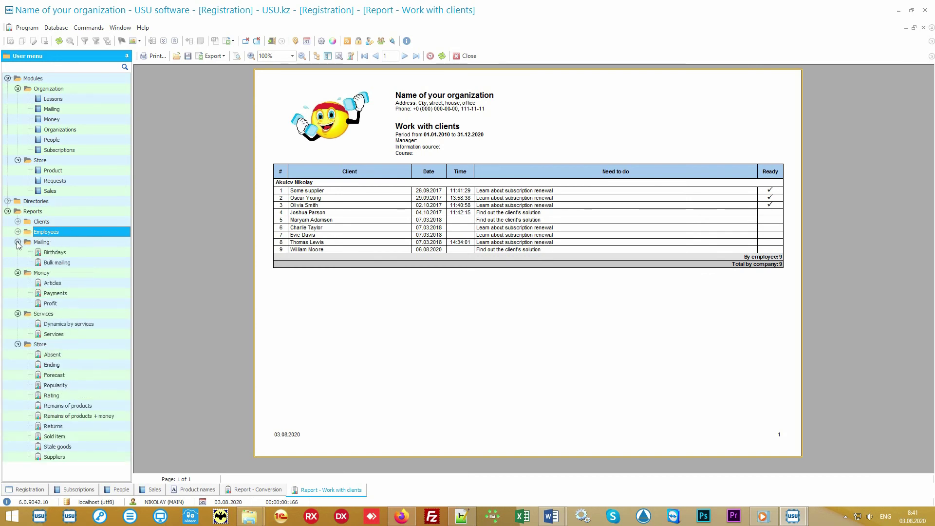
{"action": "left_click", "coordinate": [17, 232]}
{"action": "left_click", "coordinate": [18, 222]}
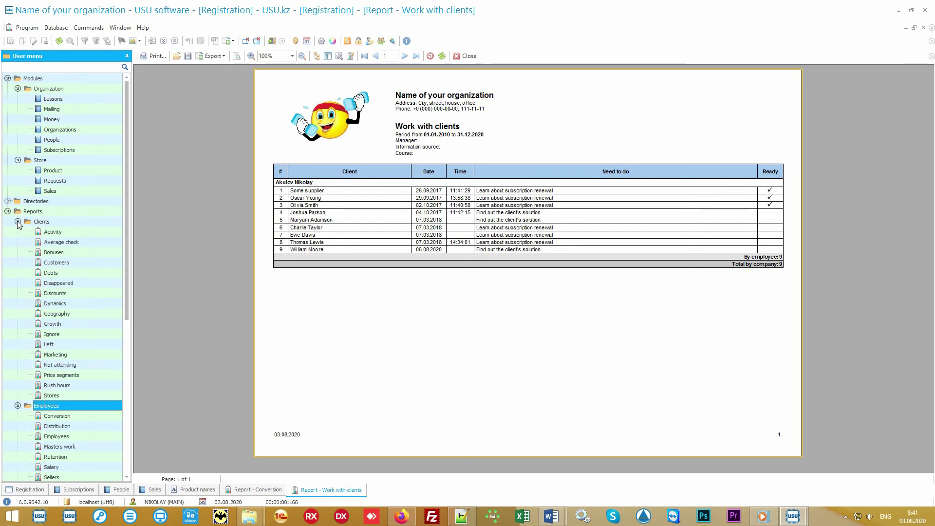
- Collapse the Modules group and look through the full list of available reports
{"action": "left_click", "coordinate": [51, 212]}
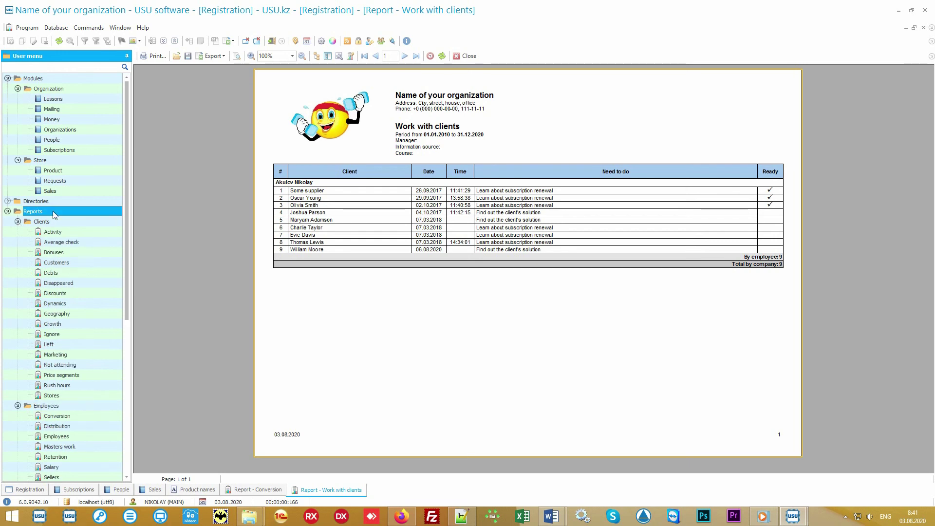
{"action": "left_click", "coordinate": [59, 79]}
{"action": "left_click", "coordinate": [8, 79]}
{"action": "left_click", "coordinate": [33, 99]}
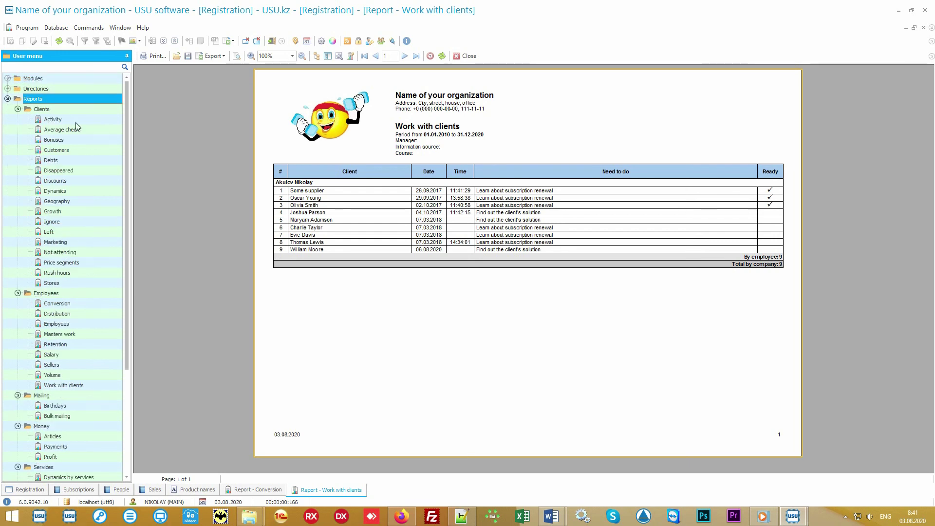
{"action": "left_click_drag", "start_coordinate": [126, 140], "coordinate": [130, 245]}
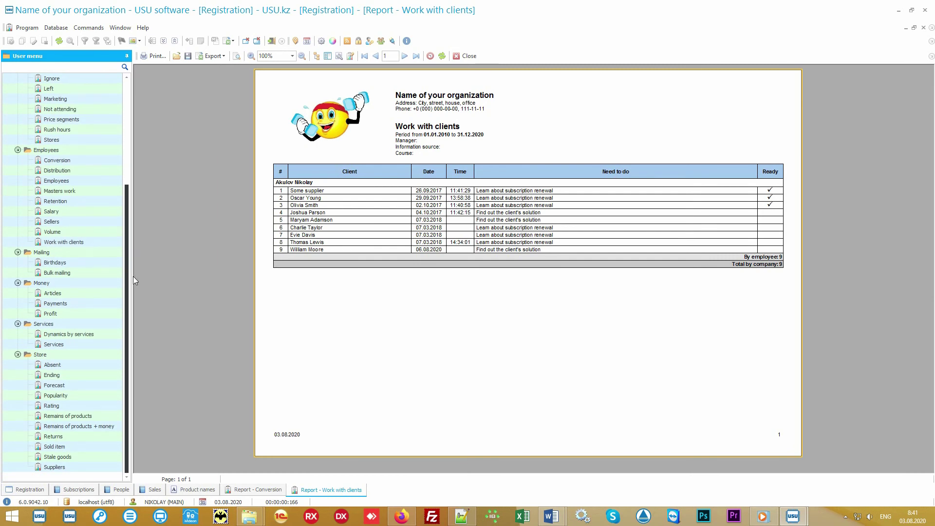
{"action": "left_click_drag", "start_coordinate": [133, 276], "coordinate": [136, 101]}
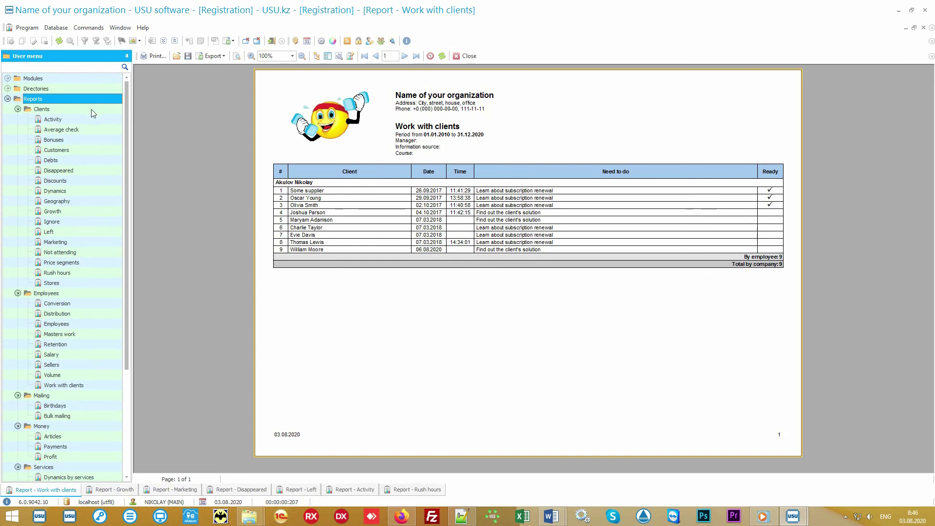
- Examine the client reports Growth, Marketing, Disappeared and Left, including the dynamics and reasons for clients leaving
{"action": "left_click", "coordinate": [91, 109]}
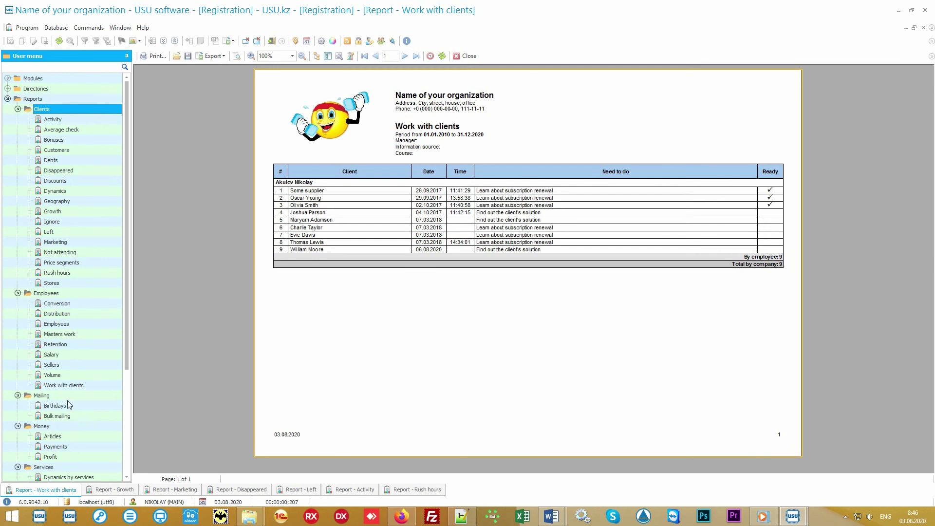
{"action": "left_click", "coordinate": [112, 492]}
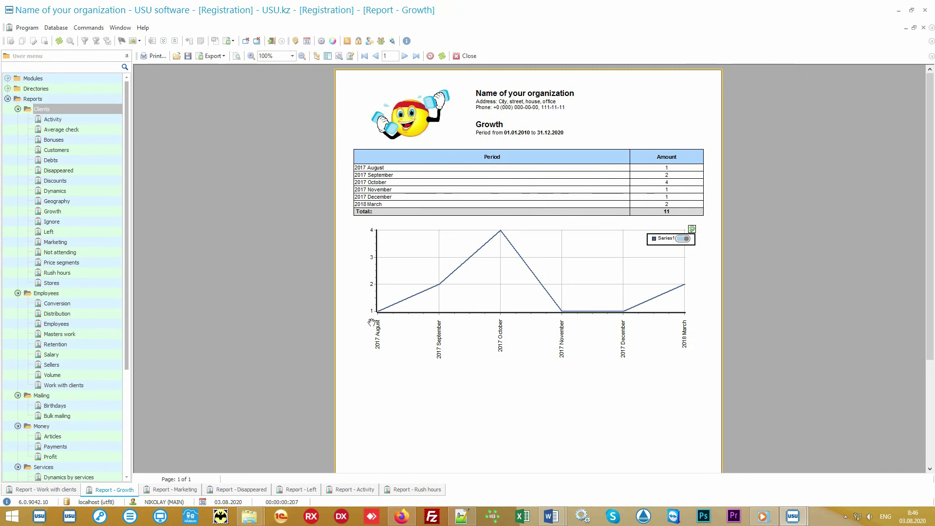
{"action": "left_click", "coordinate": [178, 489]}
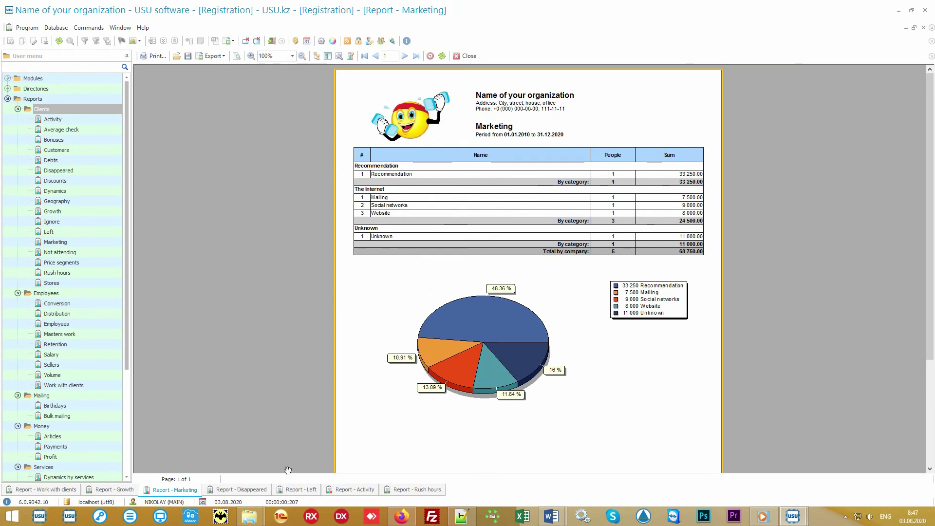
{"action": "left_click", "coordinate": [250, 490]}
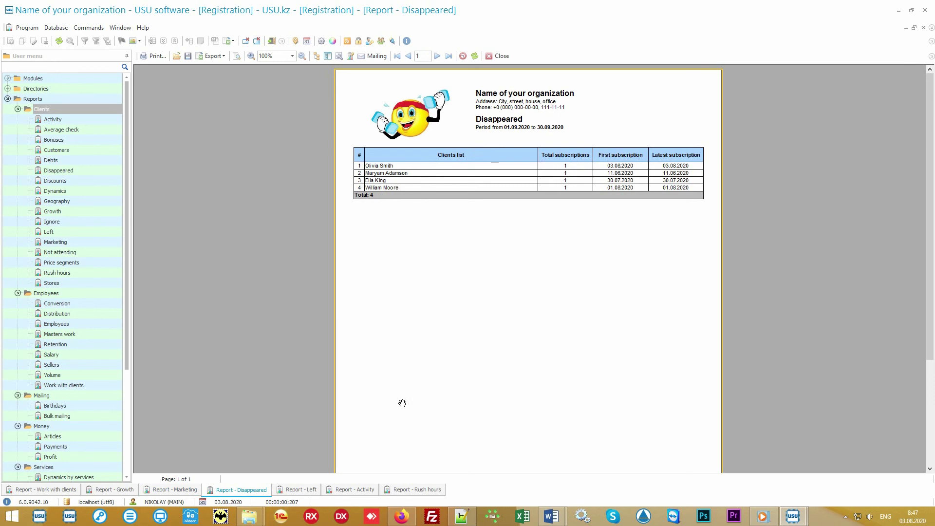
{"action": "left_click", "coordinate": [291, 492]}
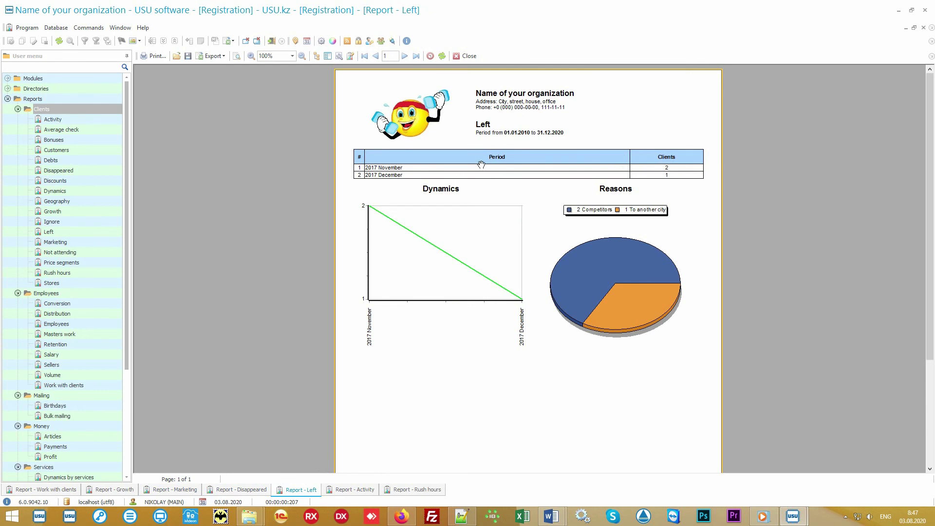
{"action": "mouse_move", "coordinate": [361, 214]}
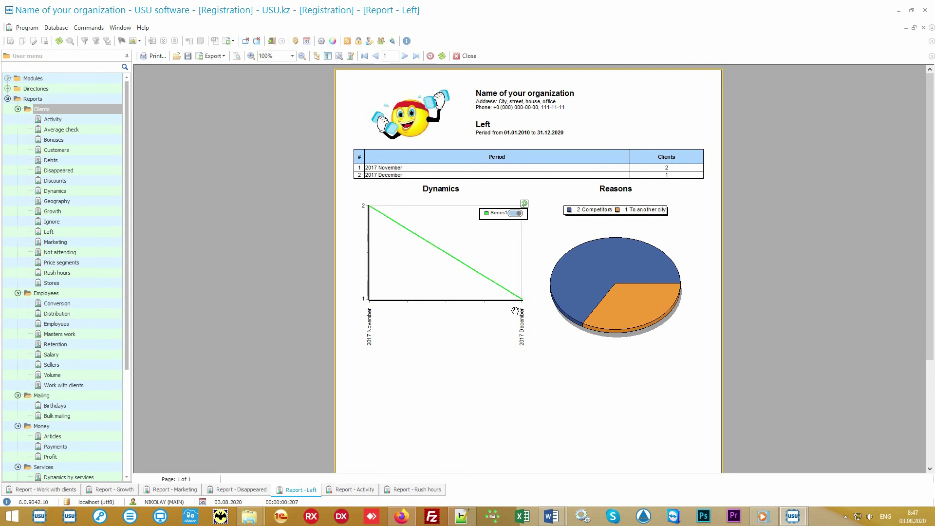
{"action": "mouse_move", "coordinate": [579, 271]}
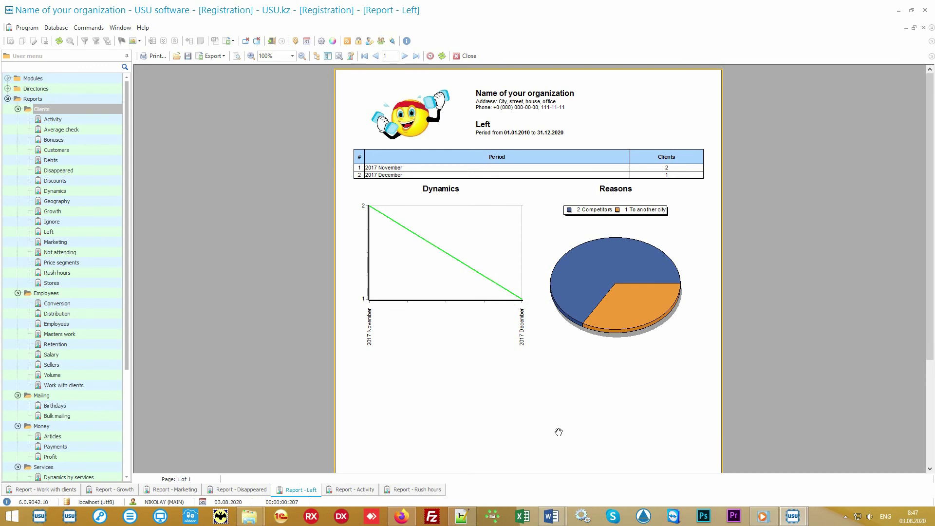
- Examine the client reports Activity, Rush hours, Average check and Customers
{"action": "left_click", "coordinate": [360, 489]}
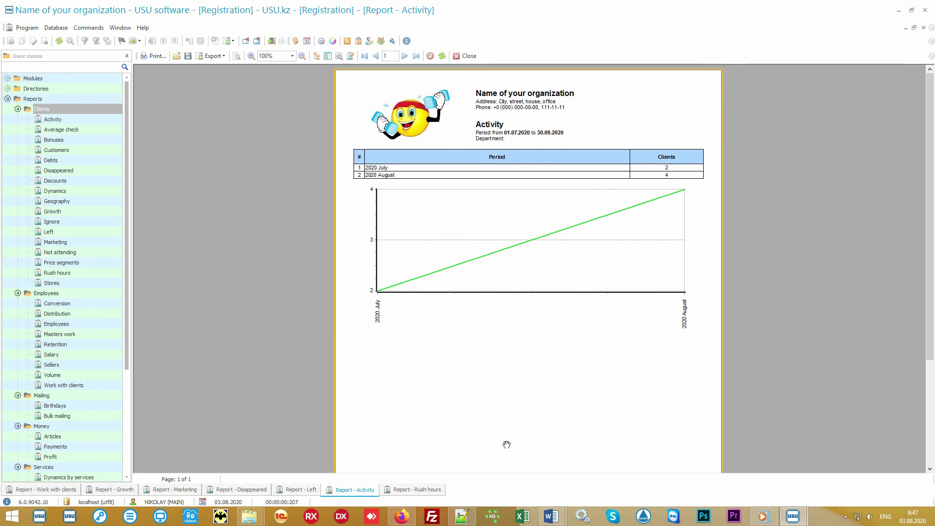
{"action": "left_click", "coordinate": [419, 490]}
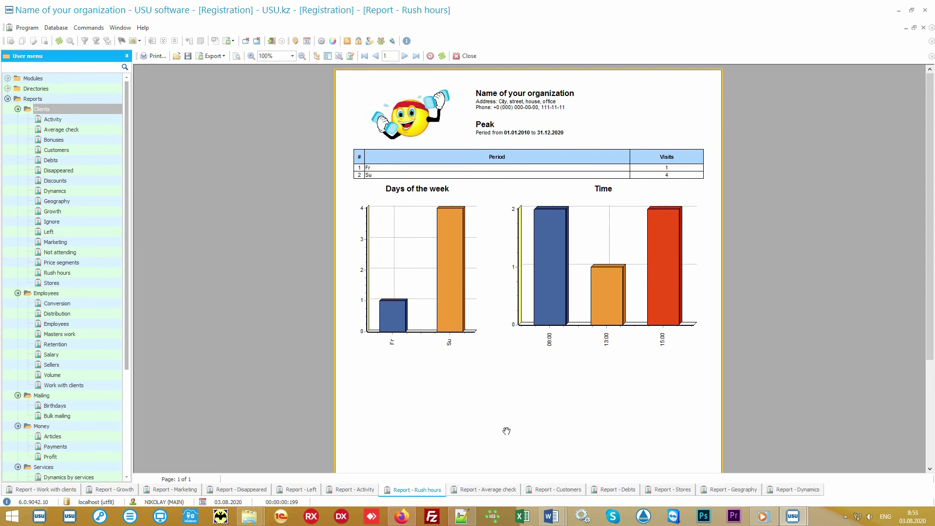
{"action": "left_click", "coordinate": [482, 491]}
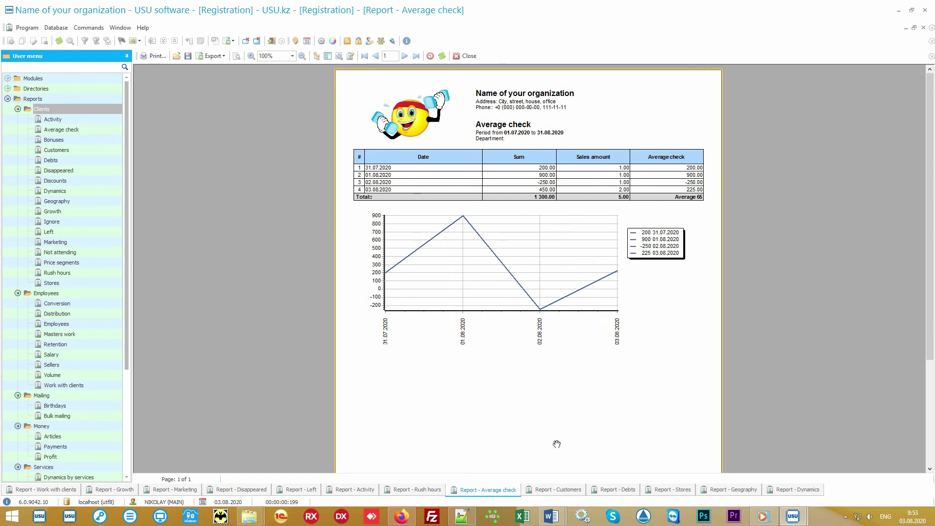
{"action": "left_click", "coordinate": [554, 492]}
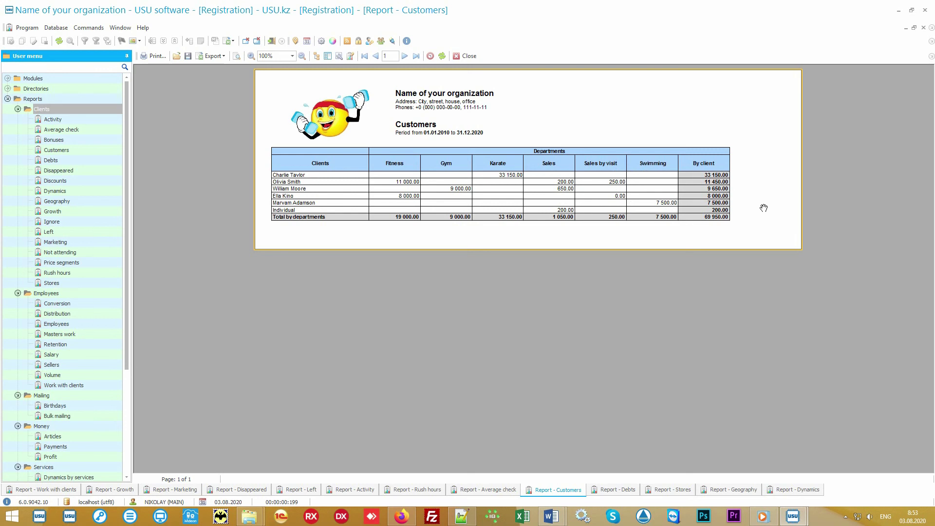
- Examine the Debts, Stores, Geography and Dynamics reports for clients
{"action": "left_click", "coordinate": [607, 491]}
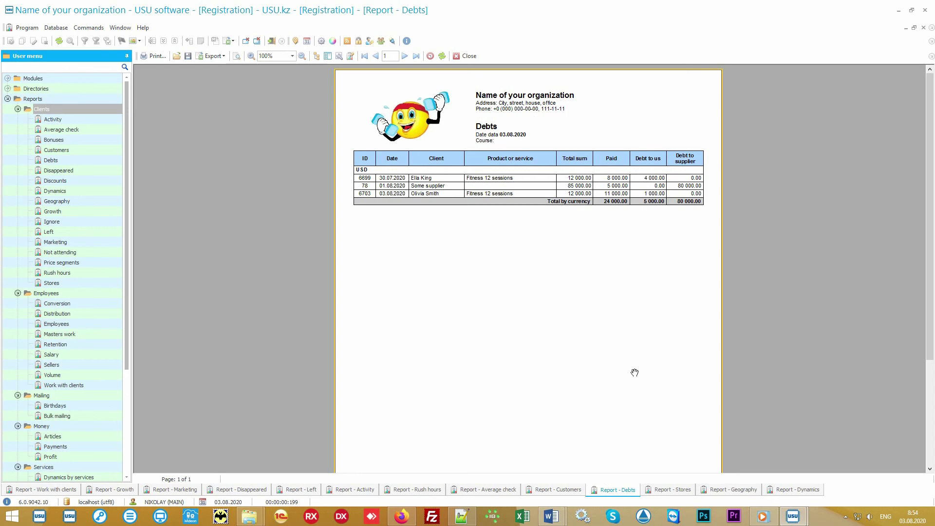
{"action": "left_click", "coordinate": [667, 494]}
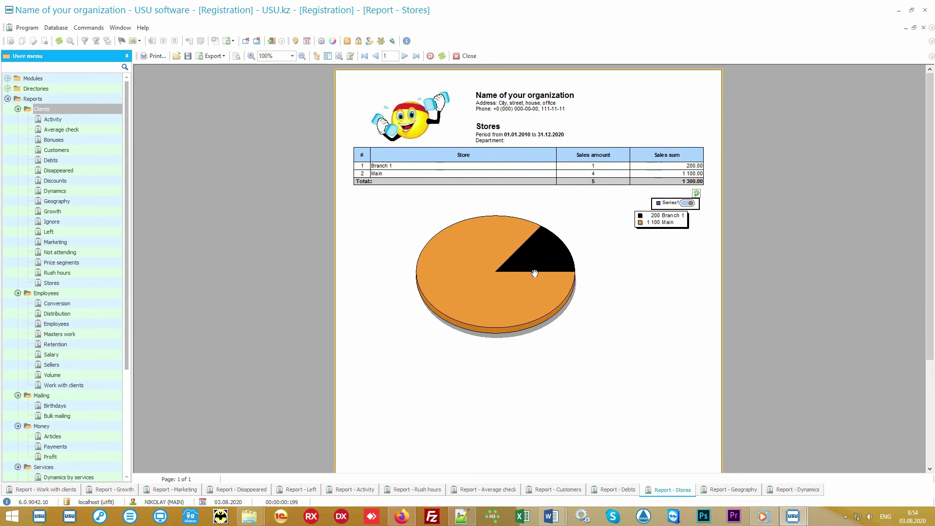
{"action": "left_click", "coordinate": [738, 492]}
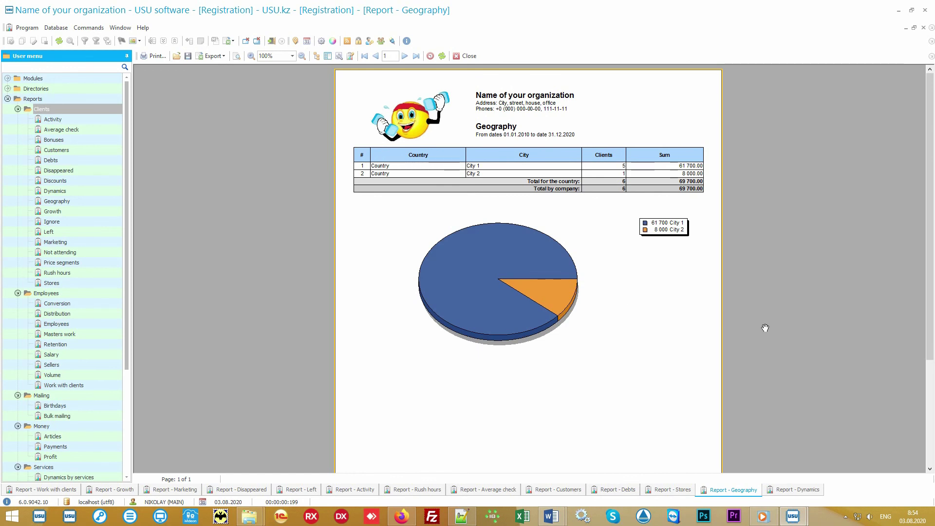
{"action": "left_click", "coordinate": [798, 491]}
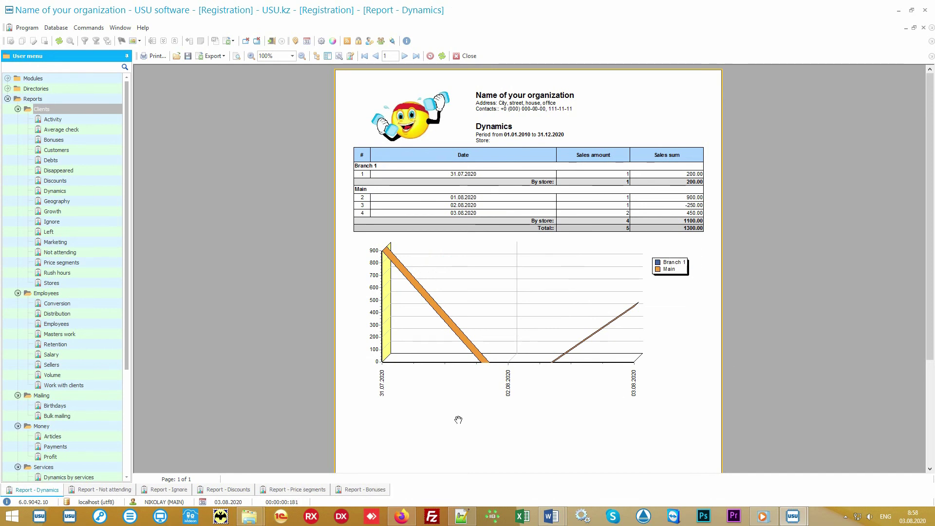
- Examine the Not attending, Ignore, Discounts and Price segments reports for clients
{"action": "left_click", "coordinate": [112, 490]}
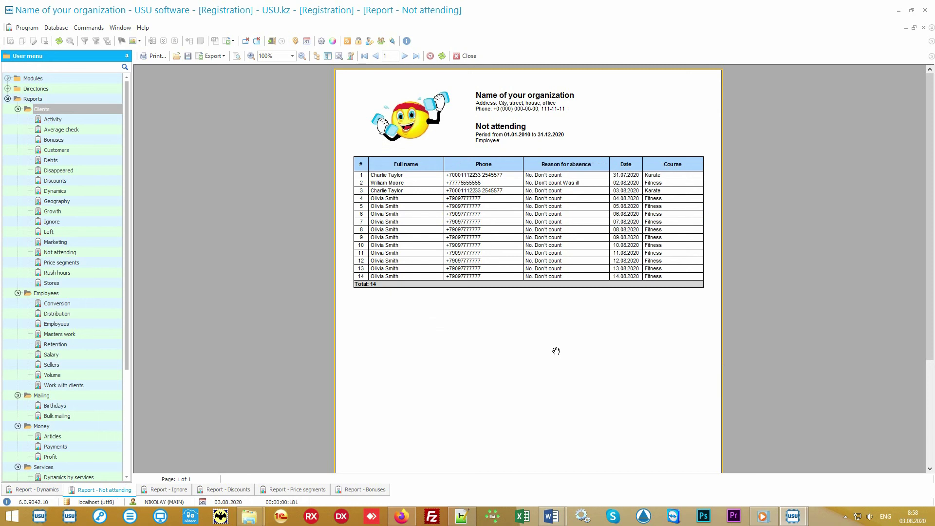
{"action": "left_click", "coordinate": [161, 491]}
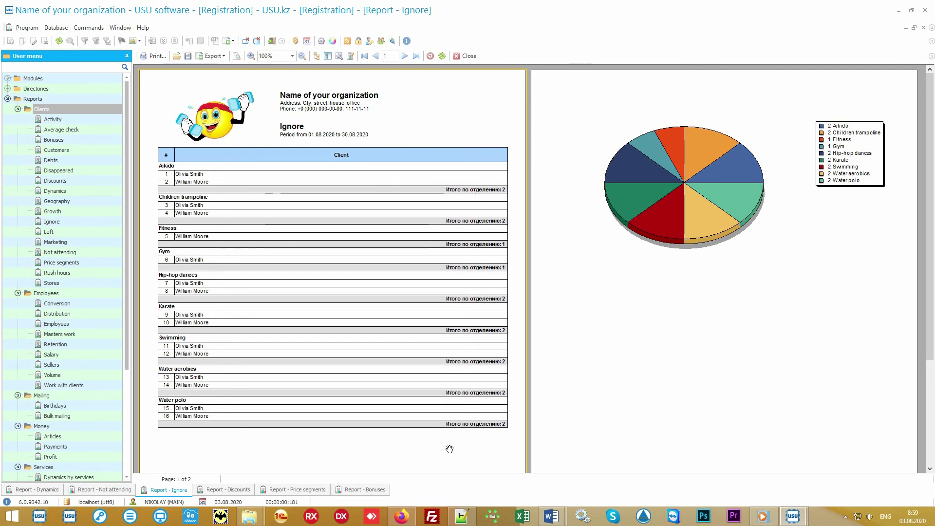
{"action": "left_click", "coordinate": [232, 491]}
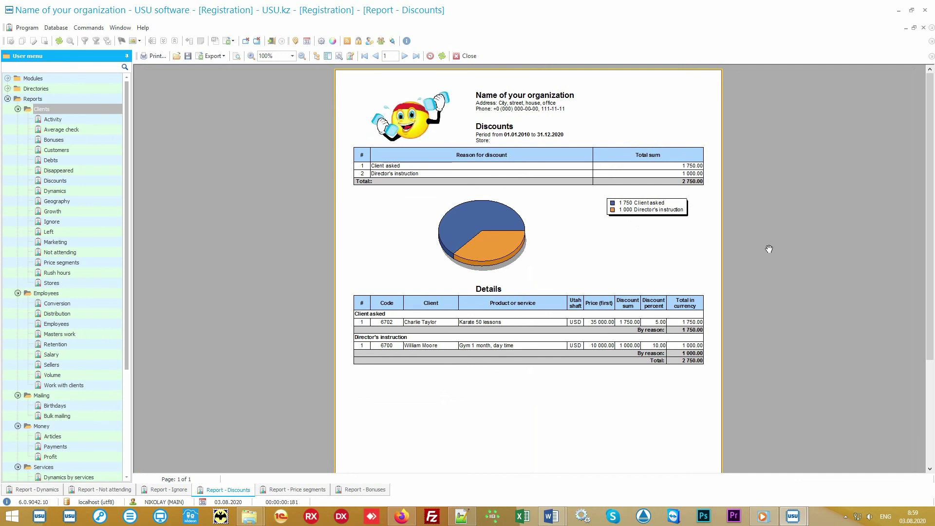
{"action": "left_click", "coordinate": [294, 491]}
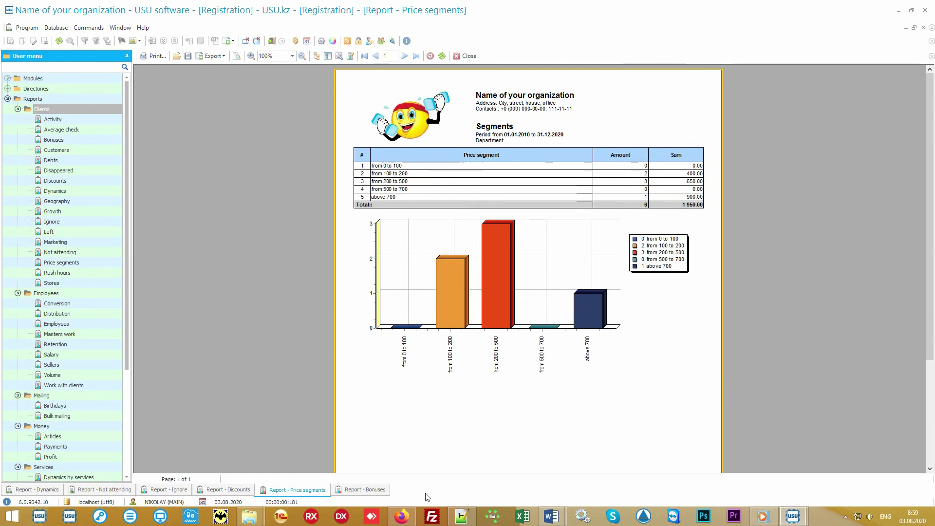
- Examine the Bonuses report for clients, then collapse the Clients report group and select the Employees group
{"action": "left_click", "coordinate": [370, 490]}
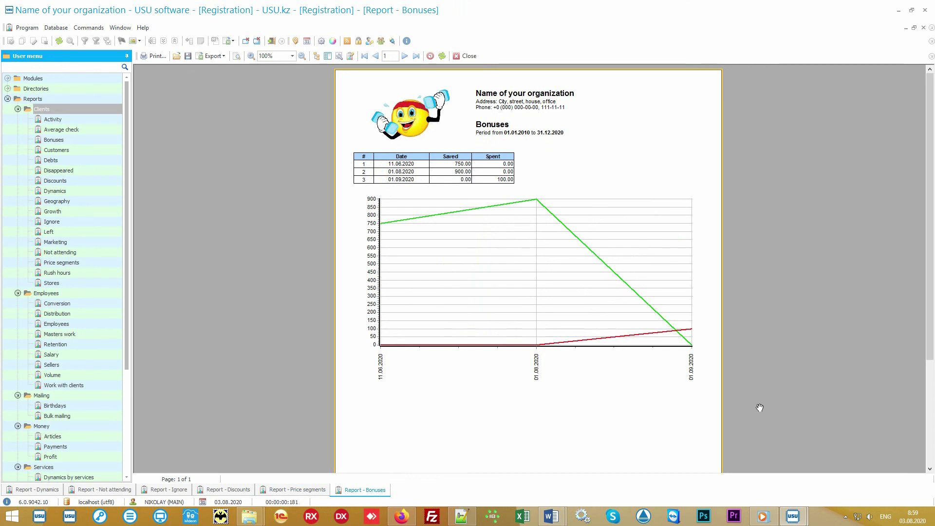
{"action": "double_click", "coordinate": [104, 110]}
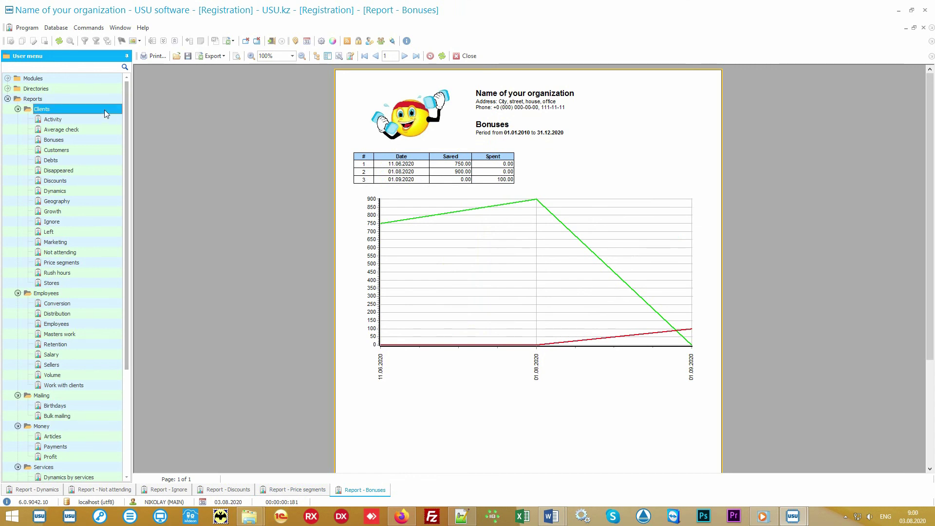
{"action": "left_click", "coordinate": [95, 119]}
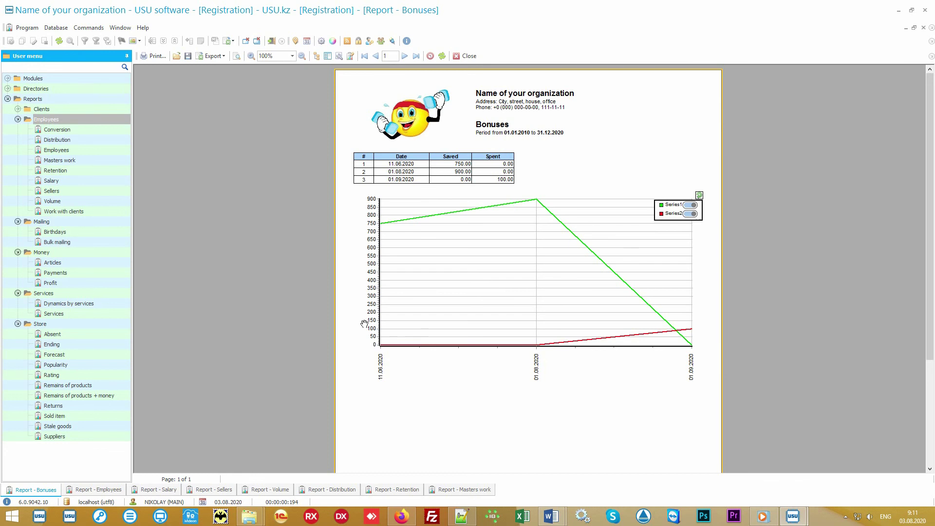
- Examine the Employees, Salary, Sellers and Volume reports for employees
{"action": "left_click", "coordinate": [105, 492]}
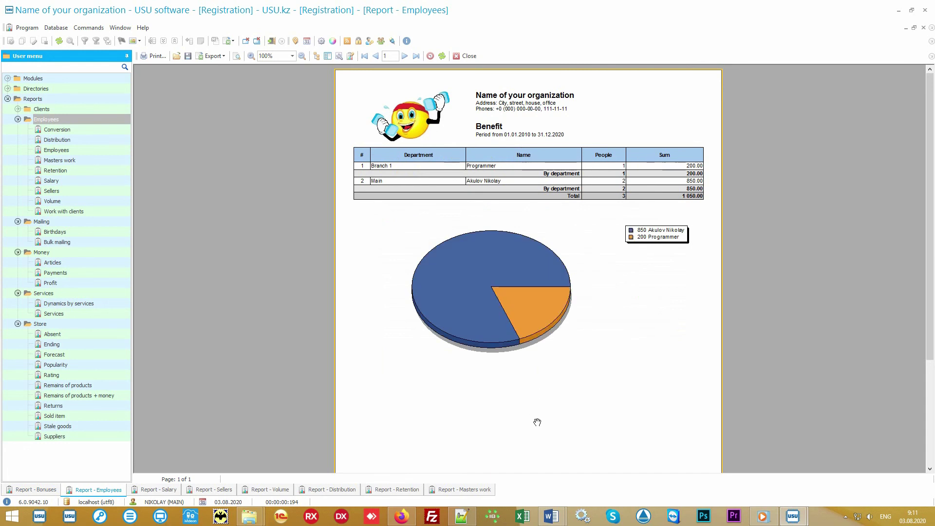
{"action": "left_click", "coordinate": [158, 490]}
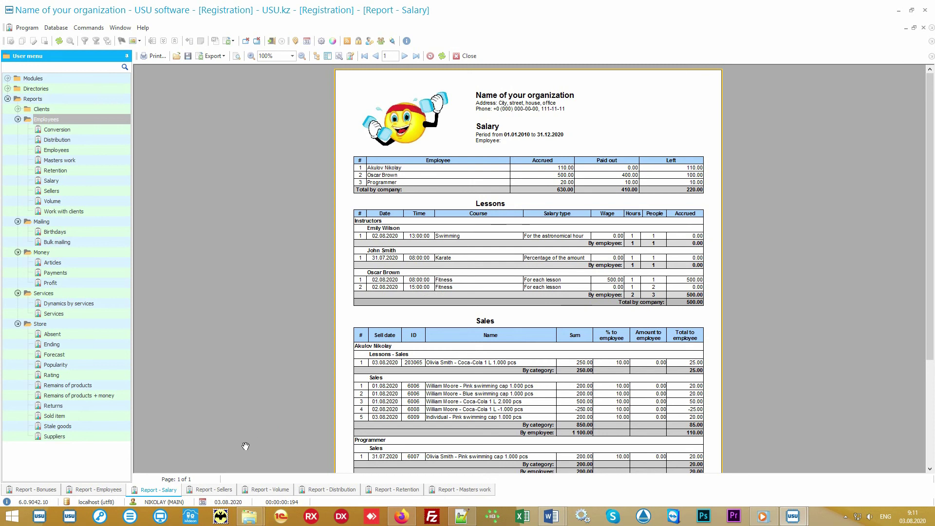
{"action": "left_click", "coordinate": [206, 493]}
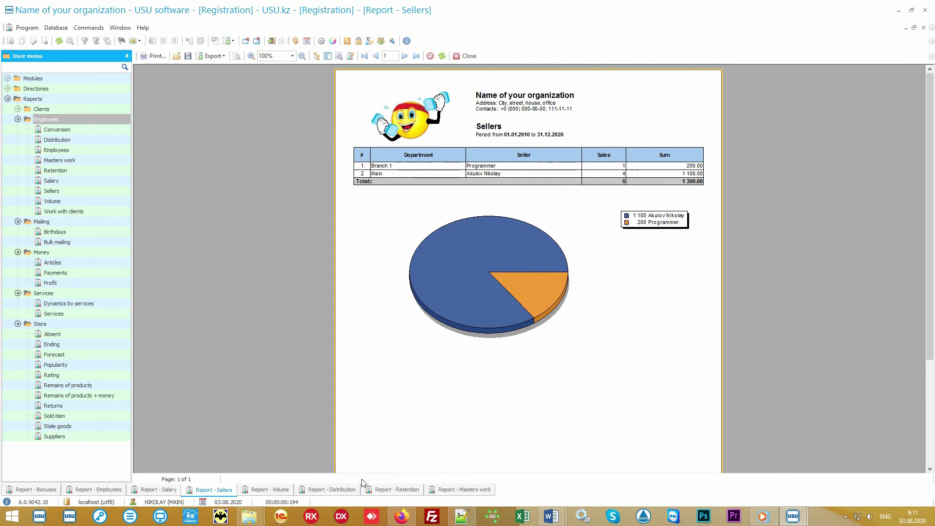
{"action": "left_click", "coordinate": [269, 490]}
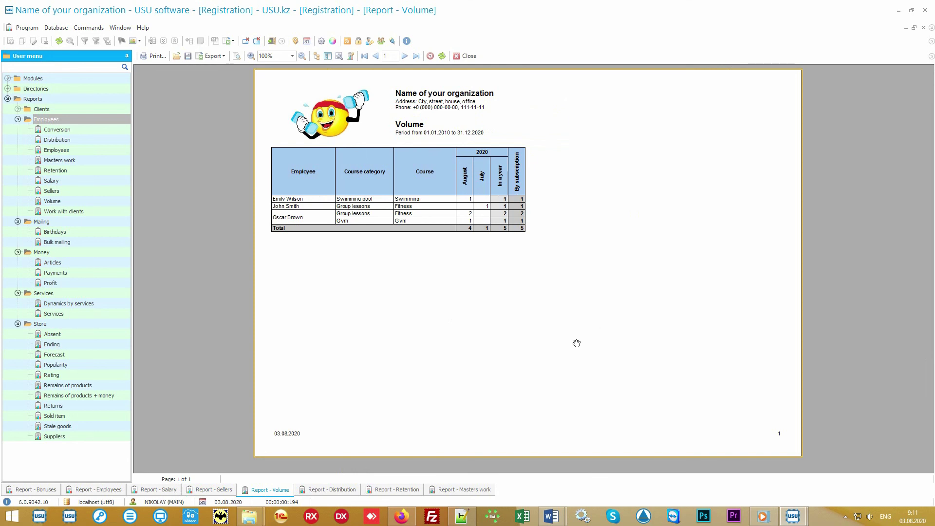
- Examine the Distribution, Retention and Masters work reports, then collapse the Employees report group
{"action": "left_click", "coordinate": [337, 492]}
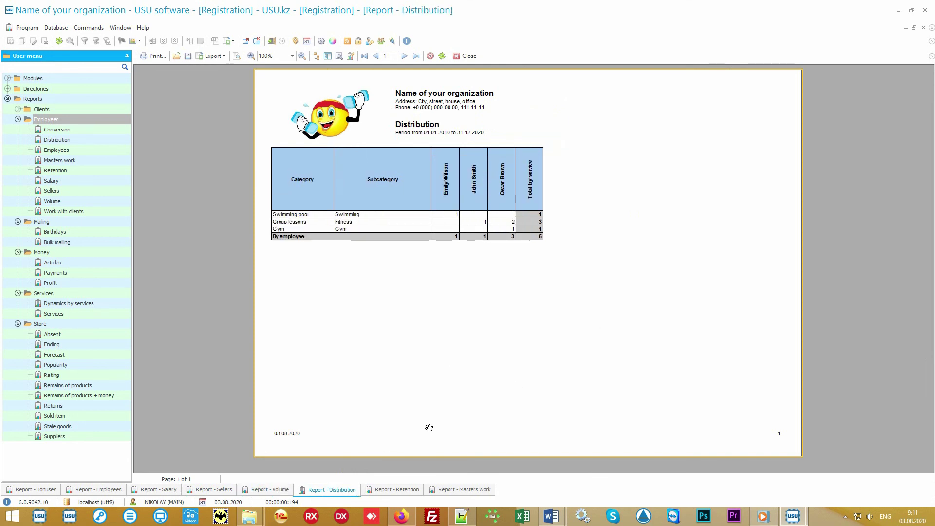
{"action": "left_click", "coordinate": [390, 492]}
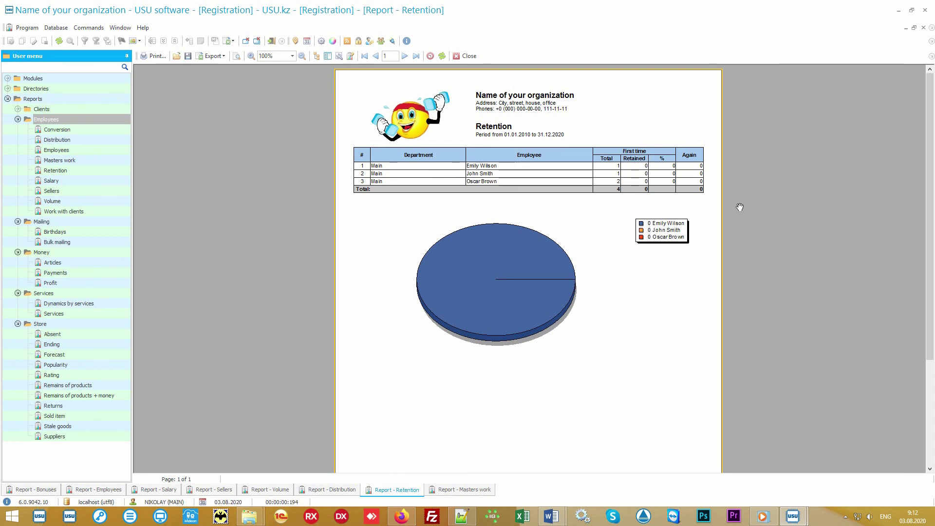
{"action": "left_click", "coordinate": [469, 492]}
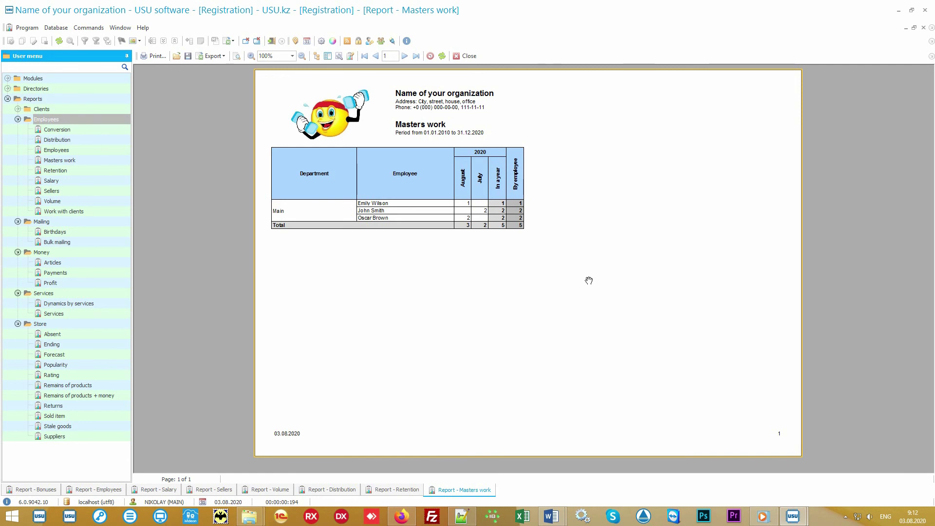
{"action": "double_click", "coordinate": [101, 119]}
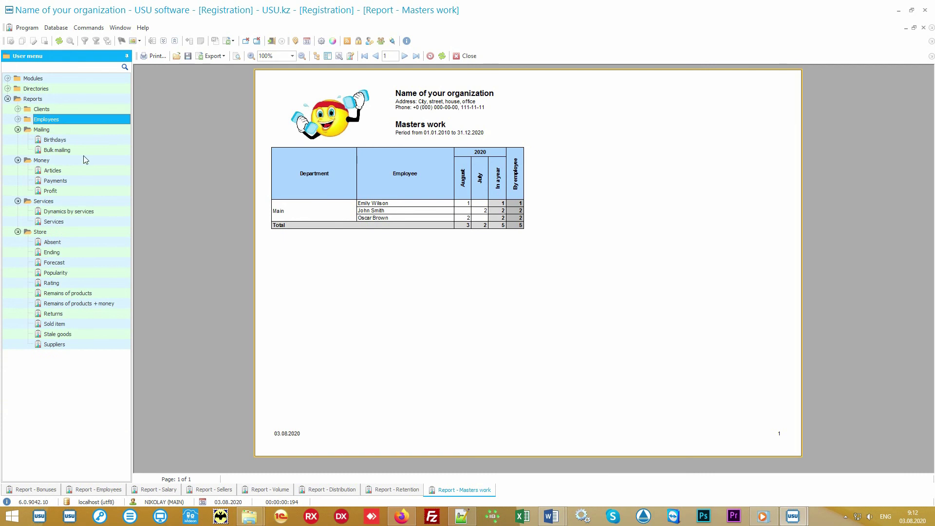
- View the room schedule in the Registration window and examine the Payments report in the Money group
{"action": "left_click", "coordinate": [66, 162]}
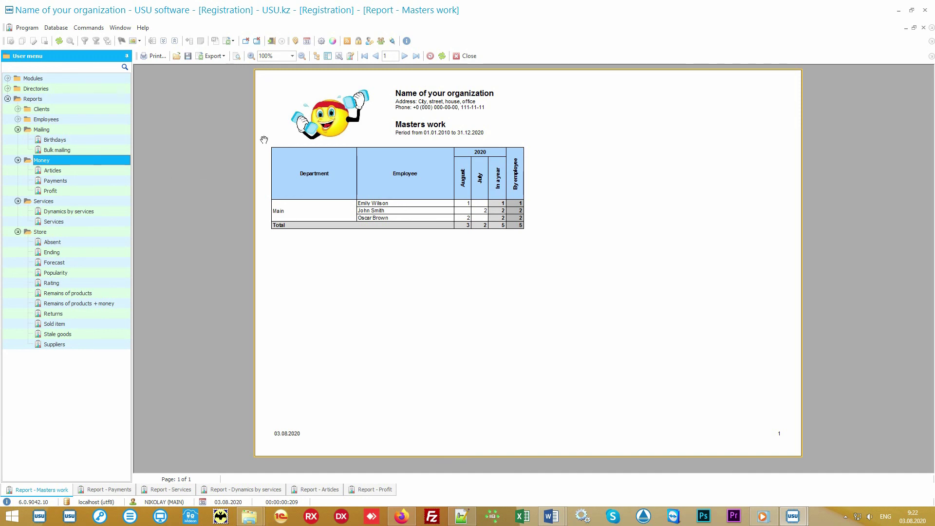
{"action": "left_click", "coordinate": [307, 42]}
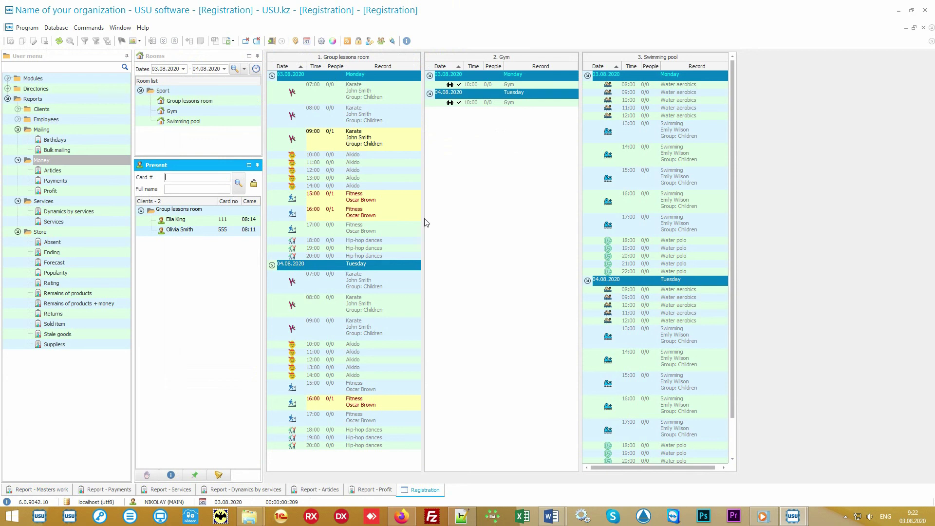
{"action": "left_click", "coordinate": [113, 490]}
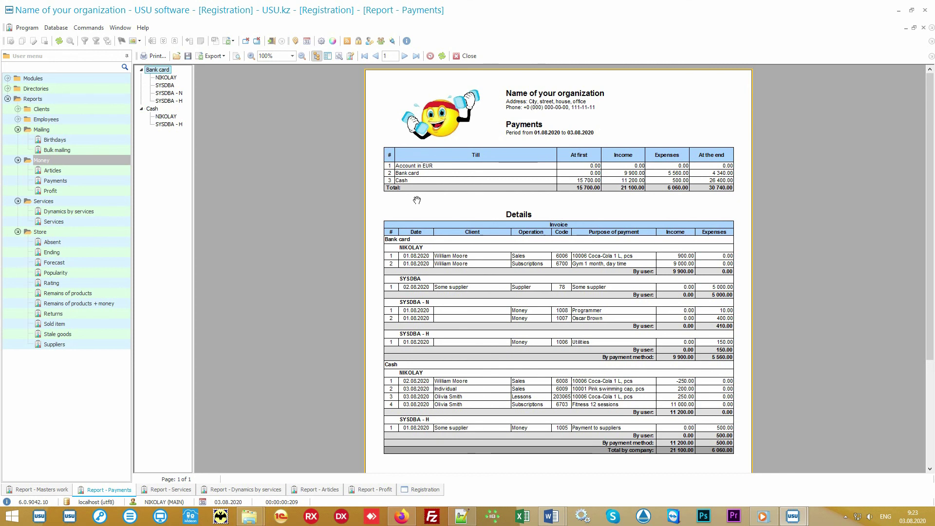
- Examine the Services, Dynamics by services, Articles and Profit reports
{"action": "left_click", "coordinate": [175, 491]}
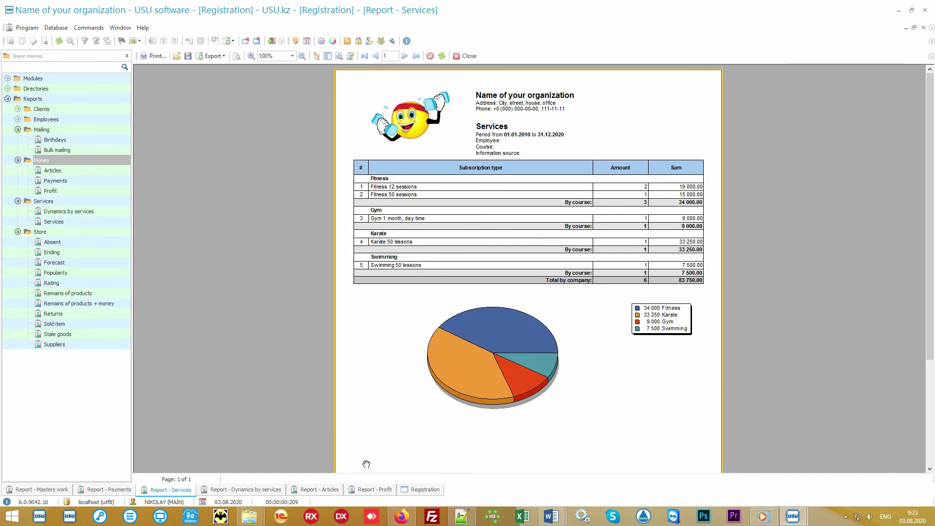
{"action": "left_click", "coordinate": [245, 493]}
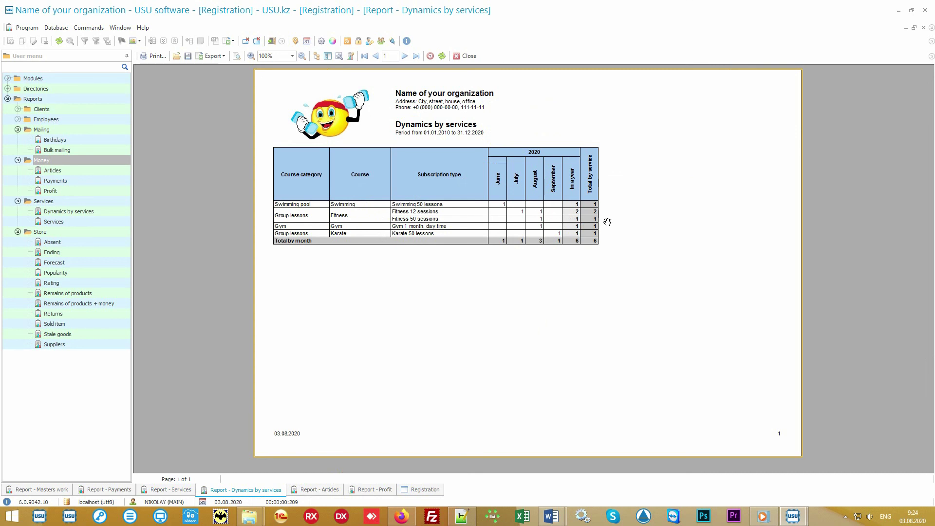
{"action": "left_click", "coordinate": [318, 490]}
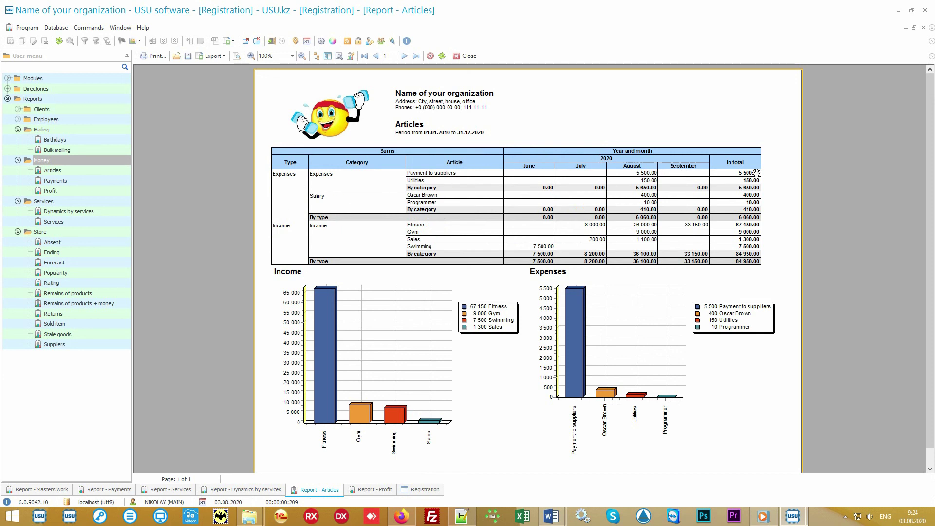
{"action": "left_click", "coordinate": [375, 489]}
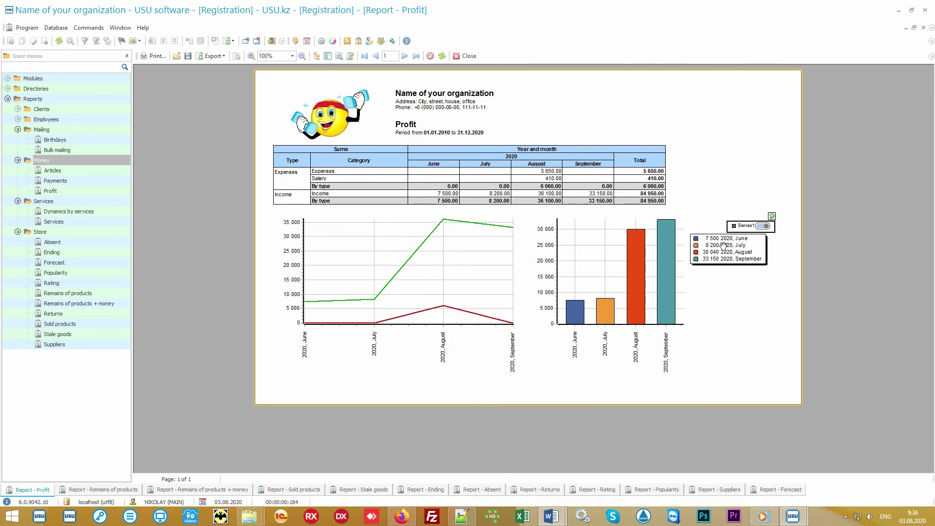
- Collapse the Money, Mailing and Services report groups and select the Store group
{"action": "left_click", "coordinate": [61, 162]}
{"action": "left_click", "coordinate": [18, 161]}
{"action": "double_click", "coordinate": [39, 130]}
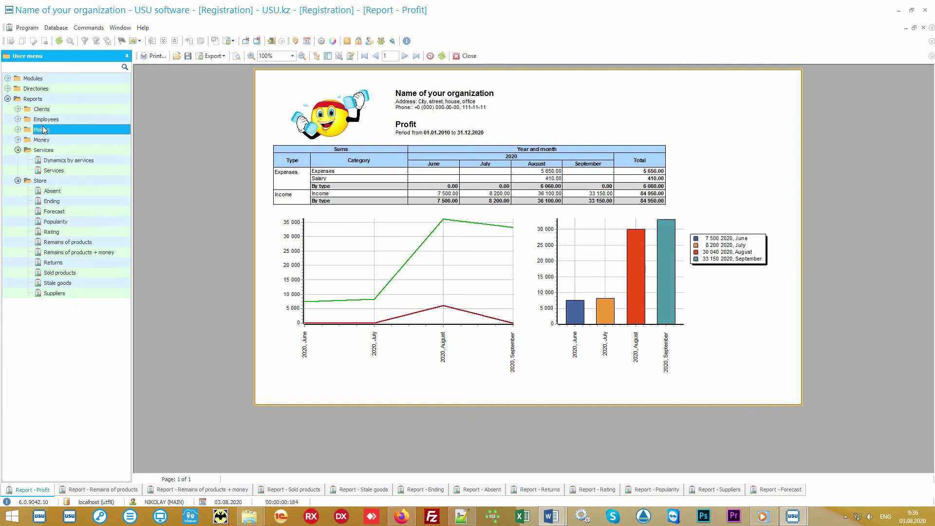
{"action": "left_click", "coordinate": [50, 151]}
{"action": "double_click", "coordinate": [50, 151]}
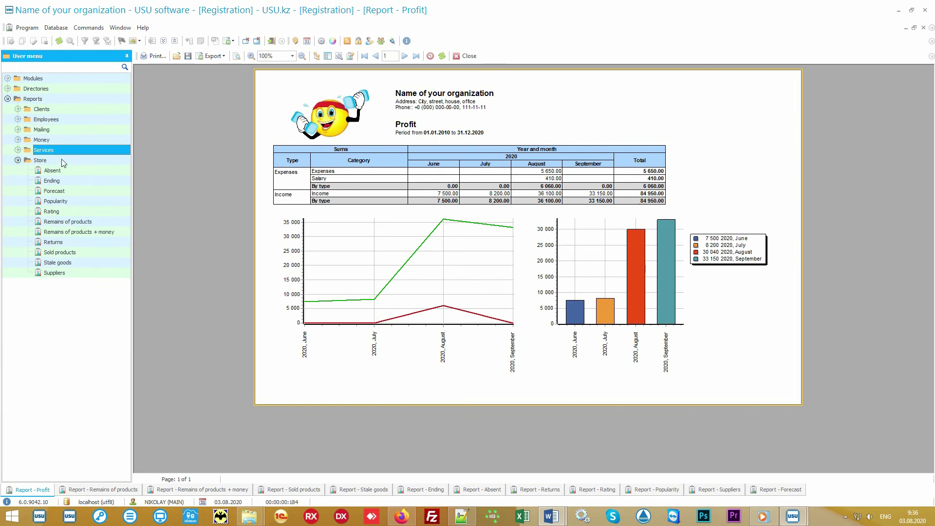
{"action": "left_click", "coordinate": [62, 160]}
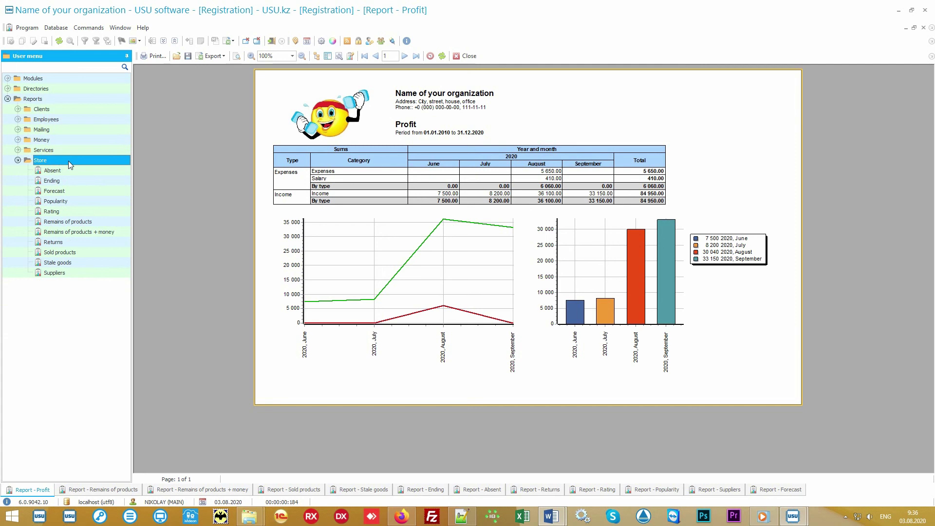
- Examine the store reports Remains of products, Remains of products + money, Sold products and Stale goods
{"action": "left_click", "coordinate": [102, 221]}
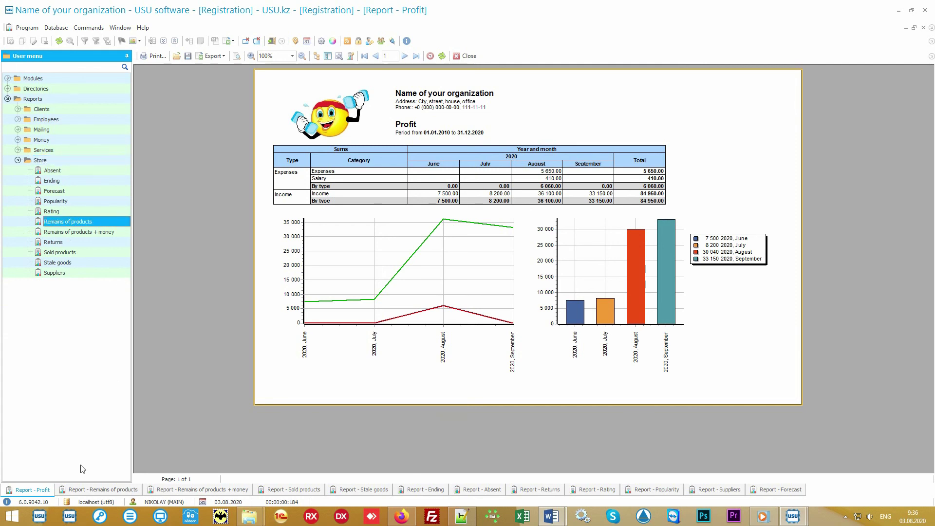
{"action": "left_click", "coordinate": [88, 490]}
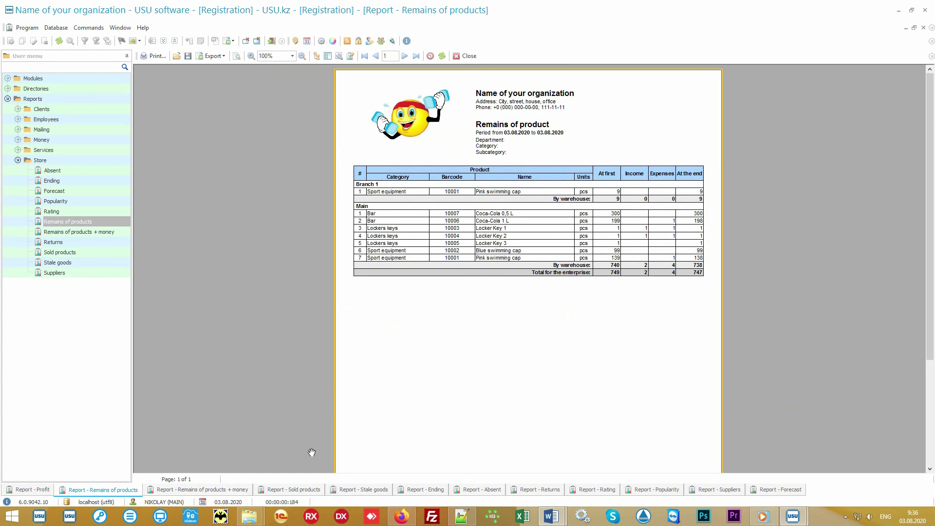
{"action": "left_click", "coordinate": [207, 493]}
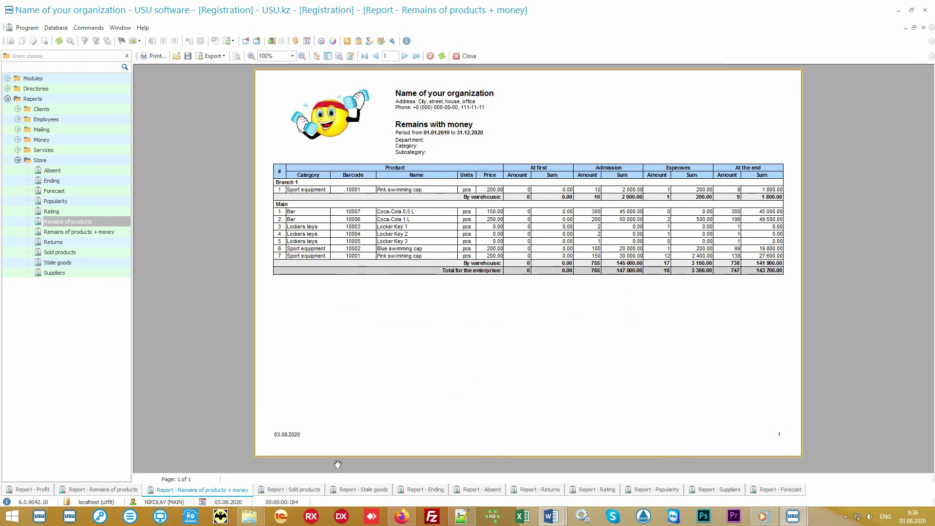
{"action": "left_click", "coordinate": [291, 490]}
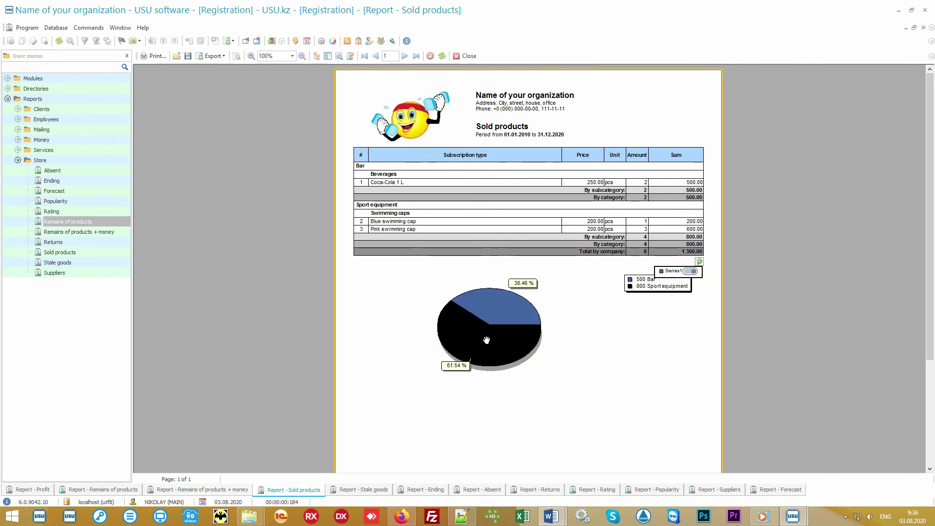
{"action": "left_click", "coordinate": [361, 488]}
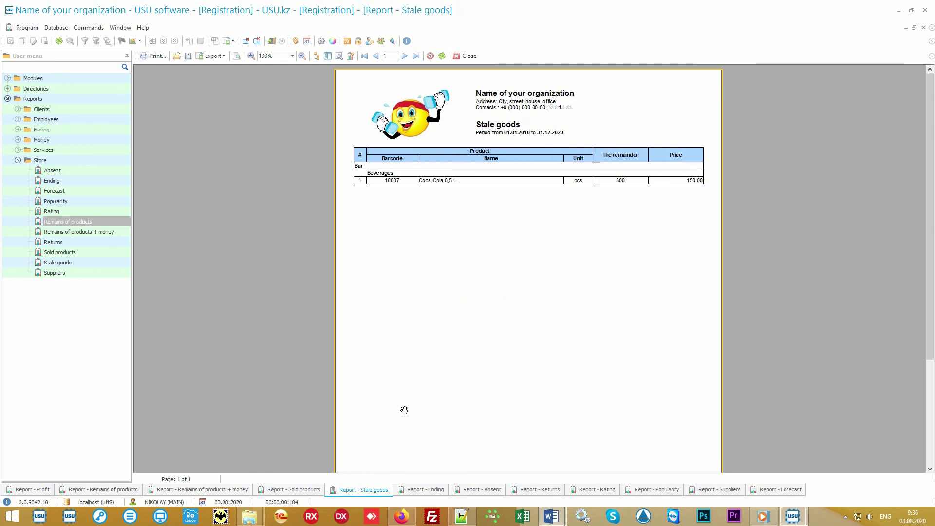
- Examine the Ending, Absent and Returns reports for store products
{"action": "left_click", "coordinate": [425, 491]}
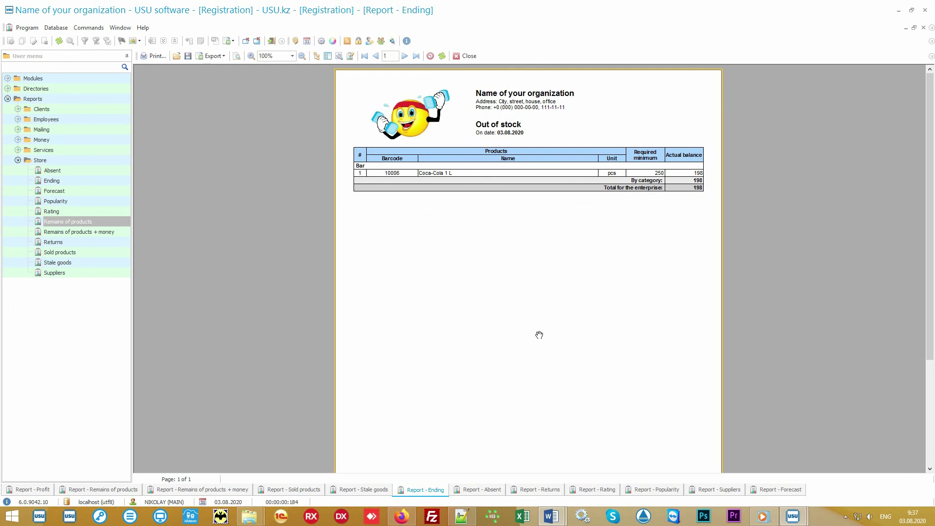
{"action": "left_click", "coordinate": [472, 490]}
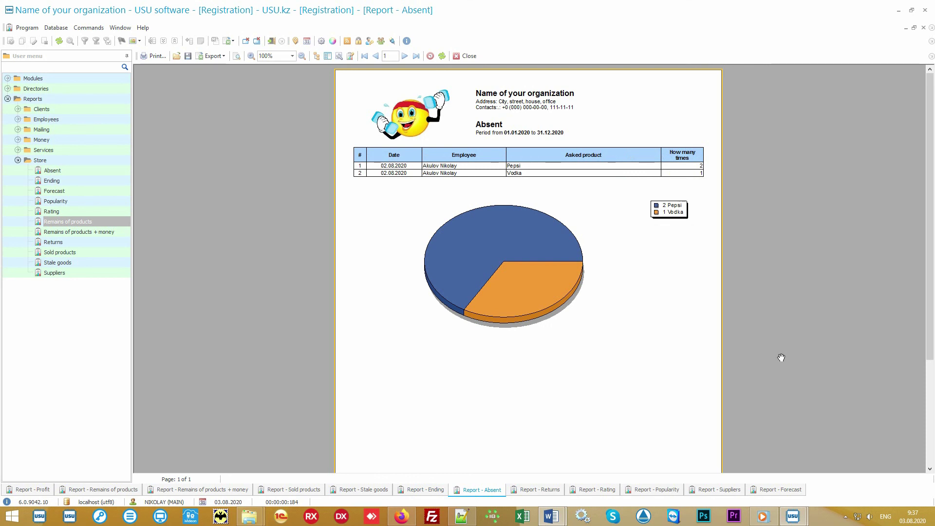
{"action": "left_click", "coordinate": [536, 490]}
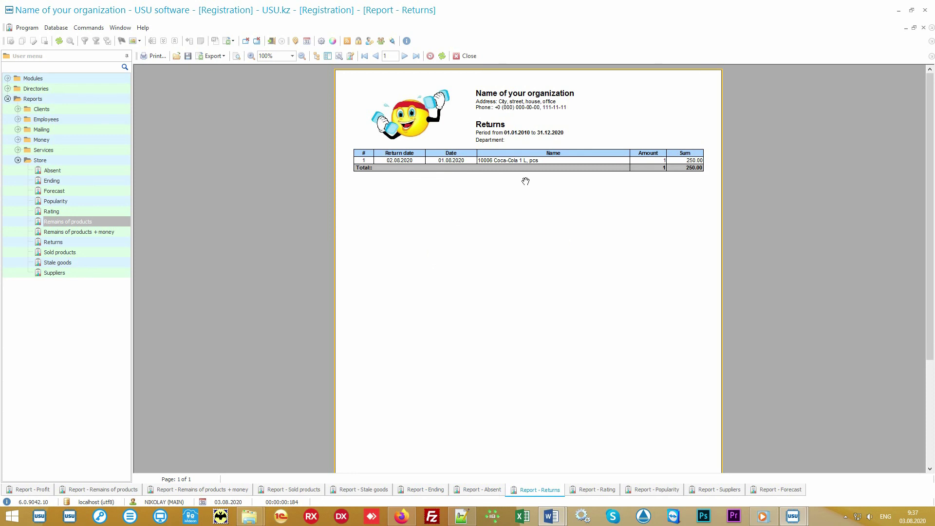
- Compare the Rating and Popularity reports for store products, and examine the Suppliers and Forecast reports
{"action": "left_click", "coordinate": [599, 492]}
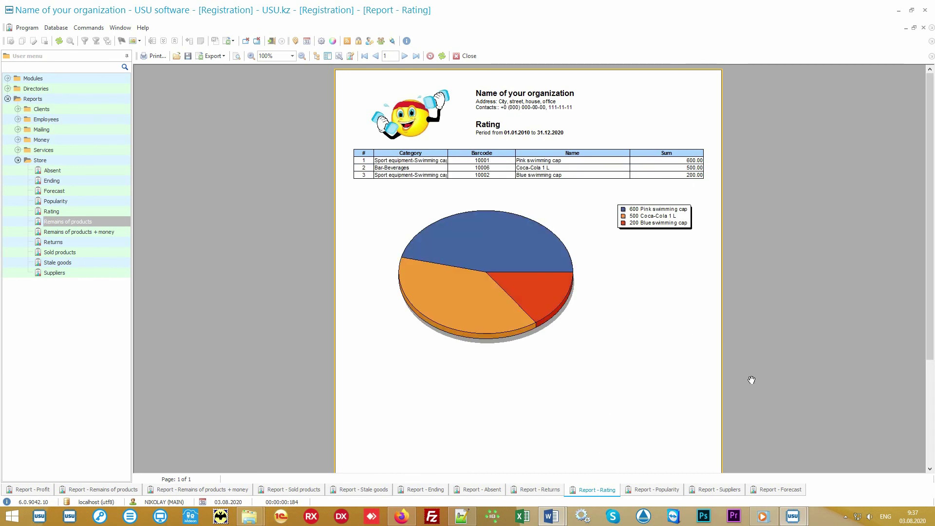
{"action": "left_click", "coordinate": [658, 491]}
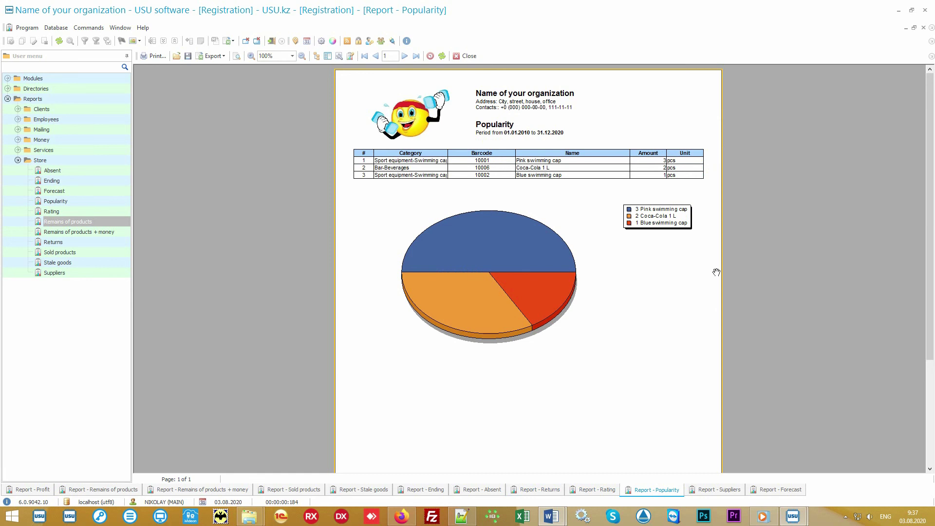
{"action": "left_click", "coordinate": [597, 491]}
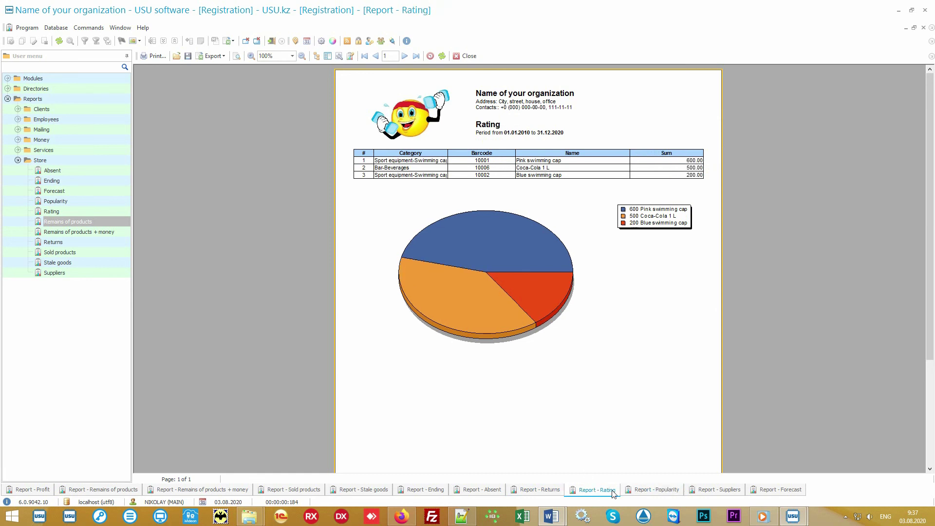
{"action": "left_click", "coordinate": [643, 493]}
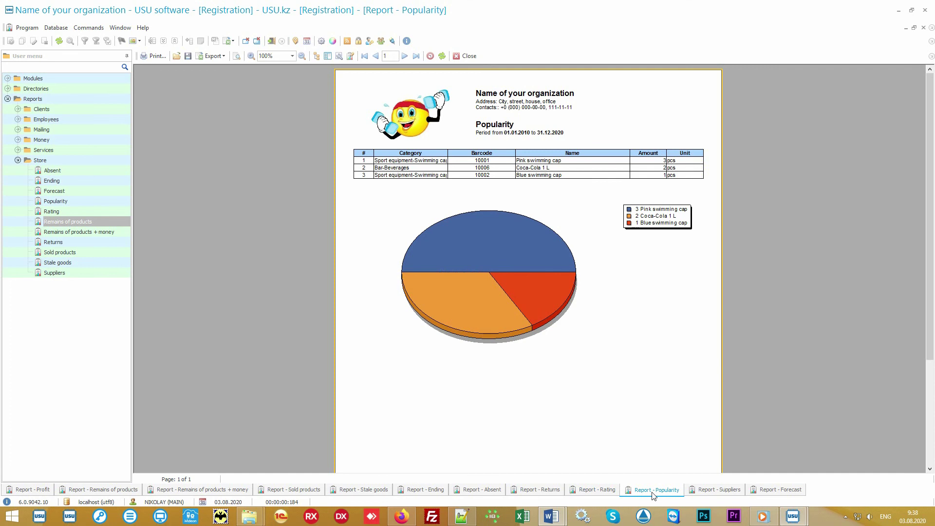
{"action": "left_click", "coordinate": [717, 492]}
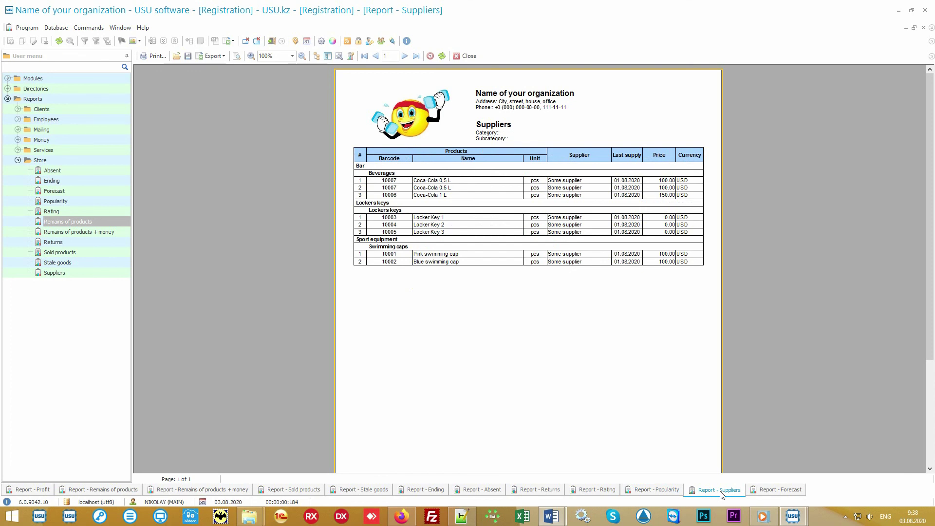
{"action": "left_click", "coordinate": [771, 495]}
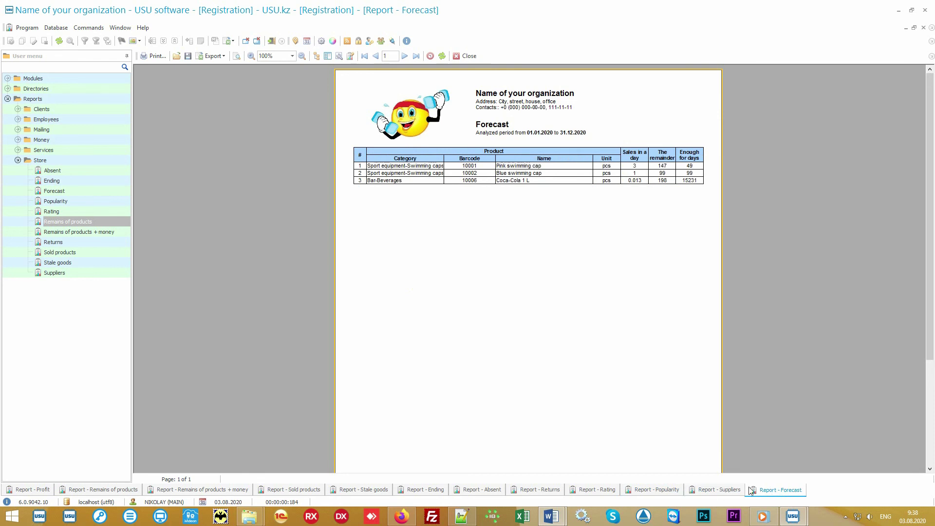
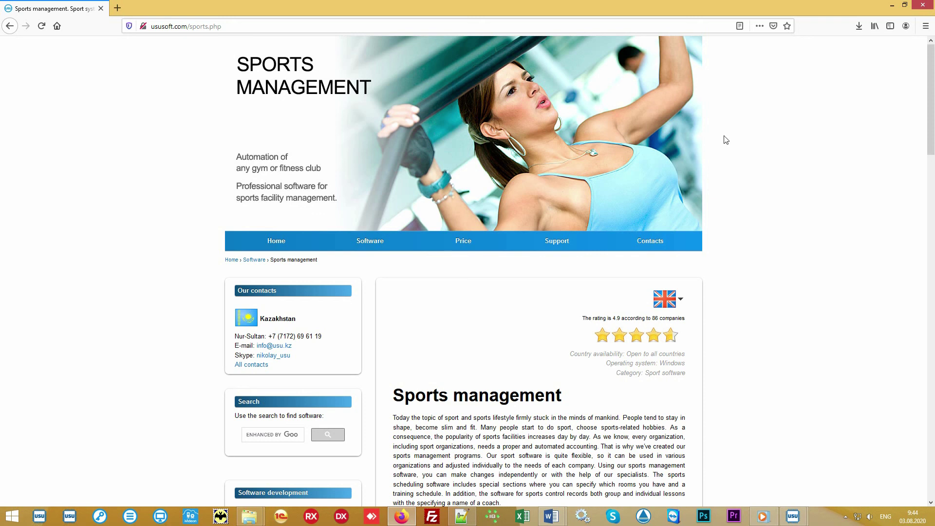
- Open the website's software price page, set the currency to US dollar - USD and examine the price table
{"action": "left_click", "coordinate": [461, 238]}
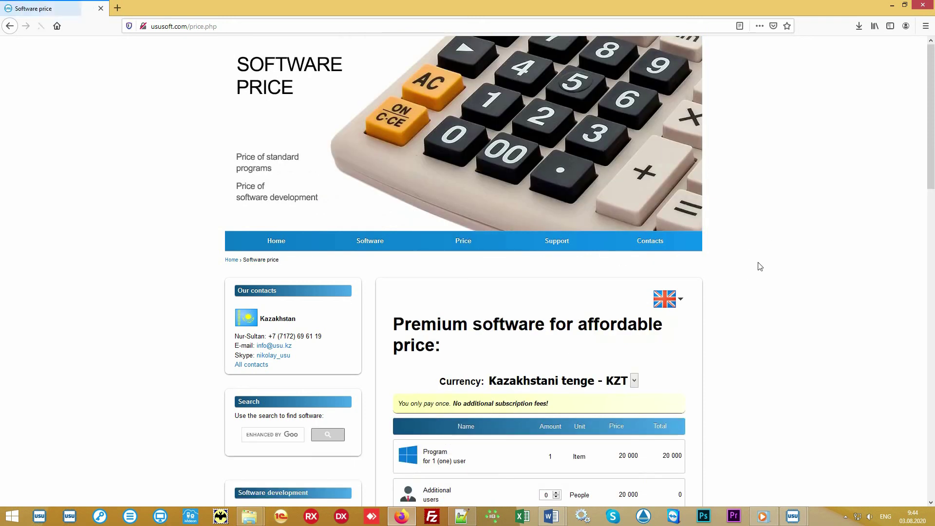
{"action": "scroll", "coordinate": [758, 265], "scroll_direction": "down", "scroll_amount": 2}
{"action": "left_click", "coordinate": [633, 282]}
{"action": "scroll", "coordinate": [533, 154], "scroll_direction": "down", "scroll_amount": 1}
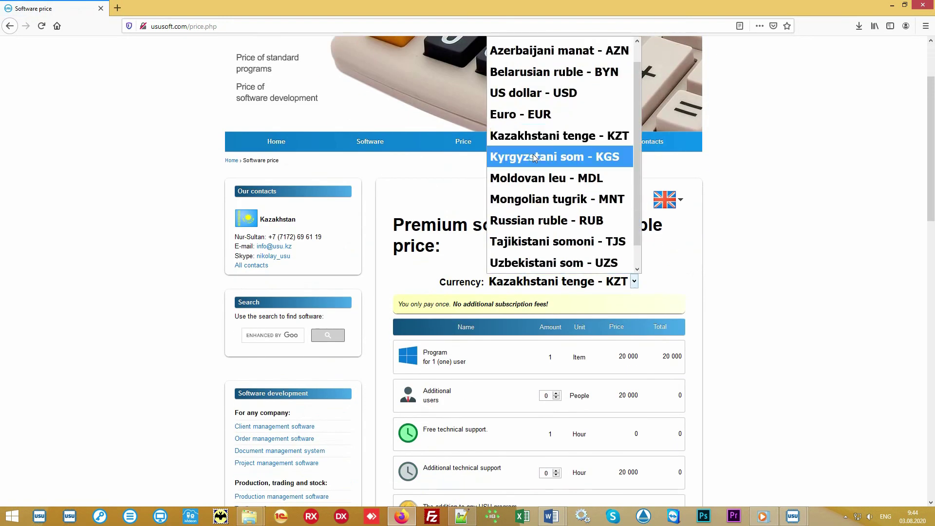
{"action": "left_click", "coordinate": [541, 92]}
{"action": "scroll", "coordinate": [807, 284], "scroll_direction": "down", "scroll_amount": 3}
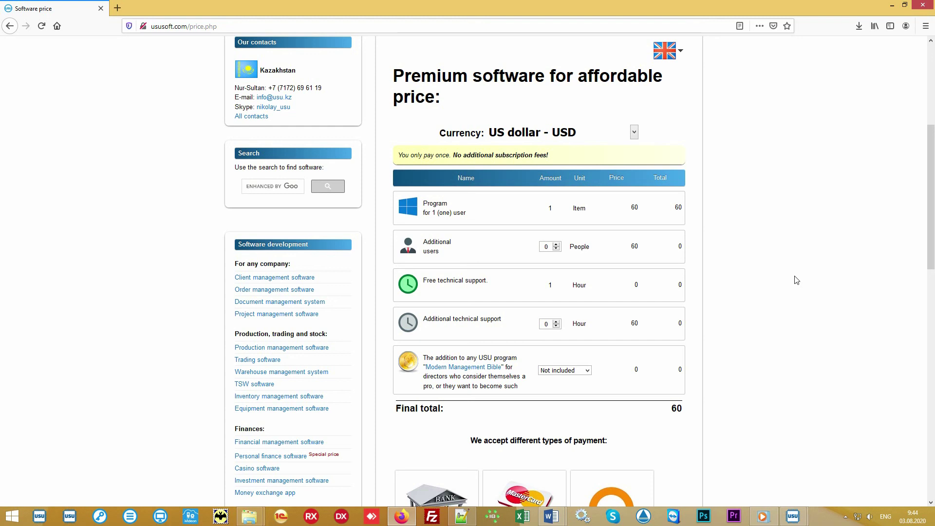
- Open the website's Contacts page, examine the messenger and country contact details down to Uzbekistan, and return to the start of the page
{"action": "scroll", "coordinate": [795, 280], "scroll_direction": "up", "scroll_amount": 5}
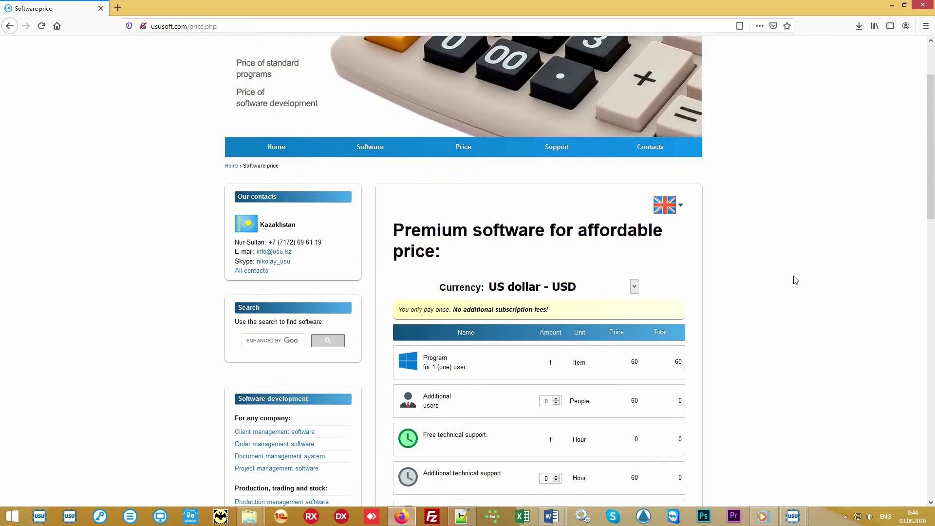
{"action": "left_click", "coordinate": [649, 242]}
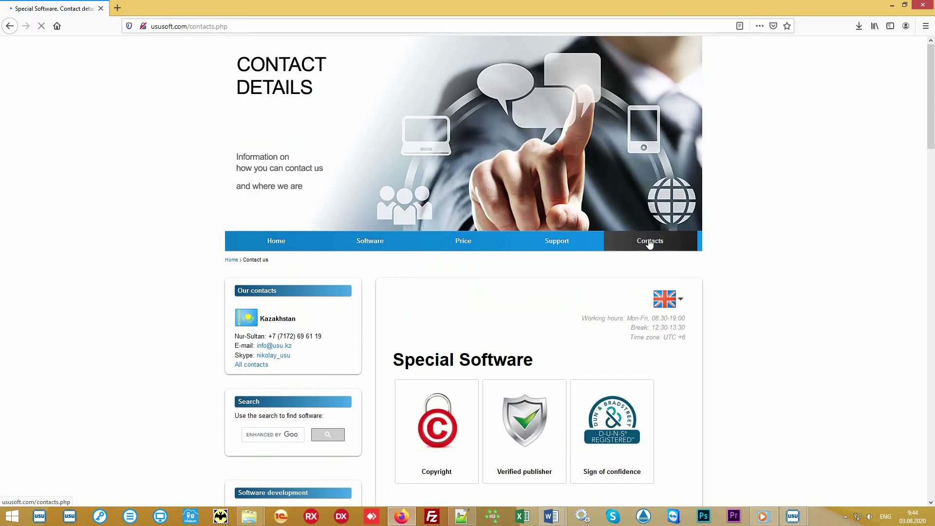
{"action": "scroll", "coordinate": [812, 287], "scroll_direction": "down", "scroll_amount": 10}
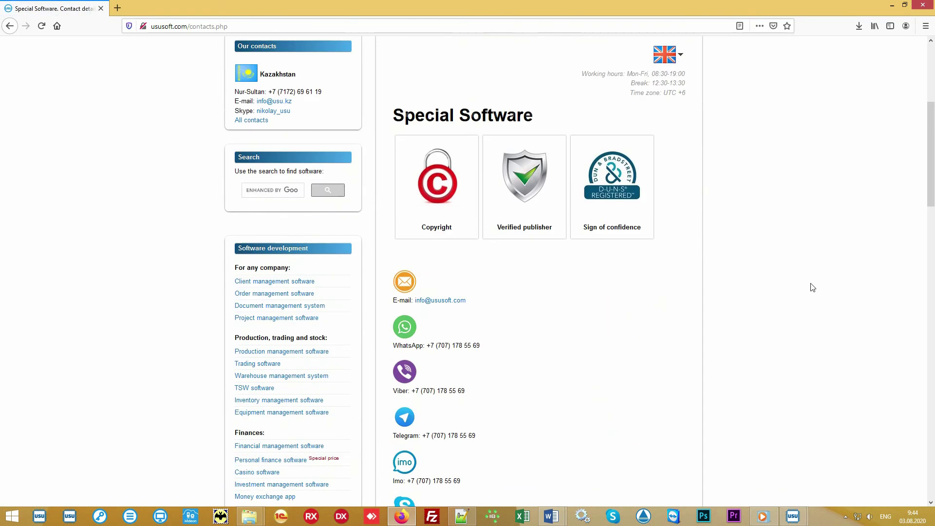
{"action": "scroll", "coordinate": [810, 288], "scroll_direction": "down", "scroll_amount": 5}
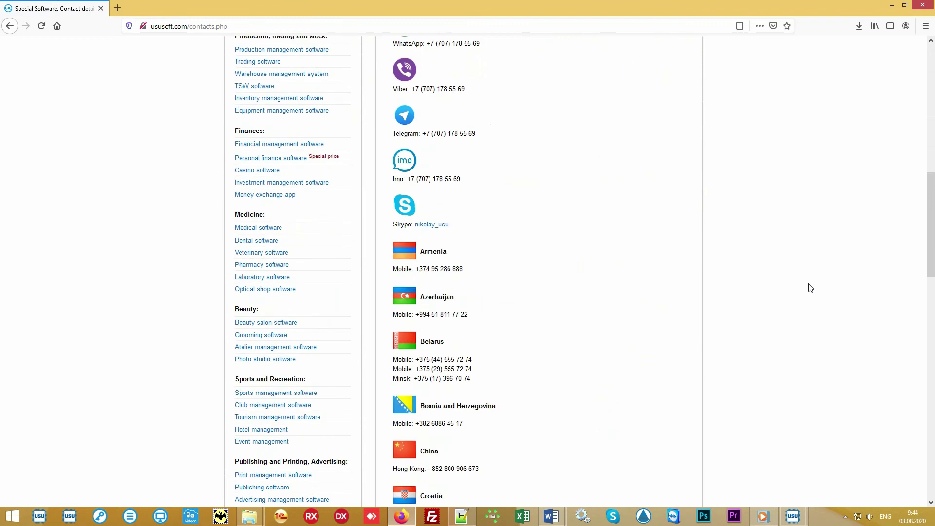
{"action": "scroll", "coordinate": [810, 288], "scroll_direction": "down", "scroll_amount": 5}
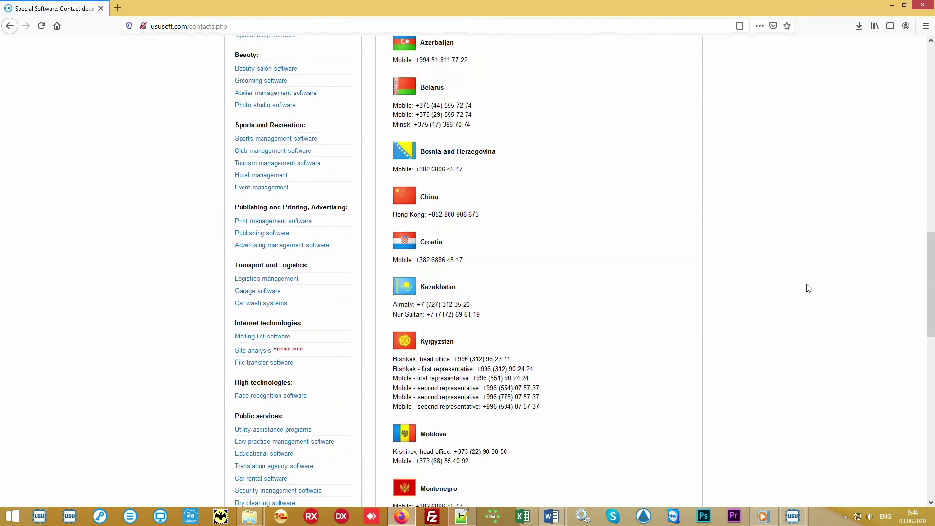
{"action": "scroll", "coordinate": [806, 288], "scroll_direction": "down", "scroll_amount": 4}
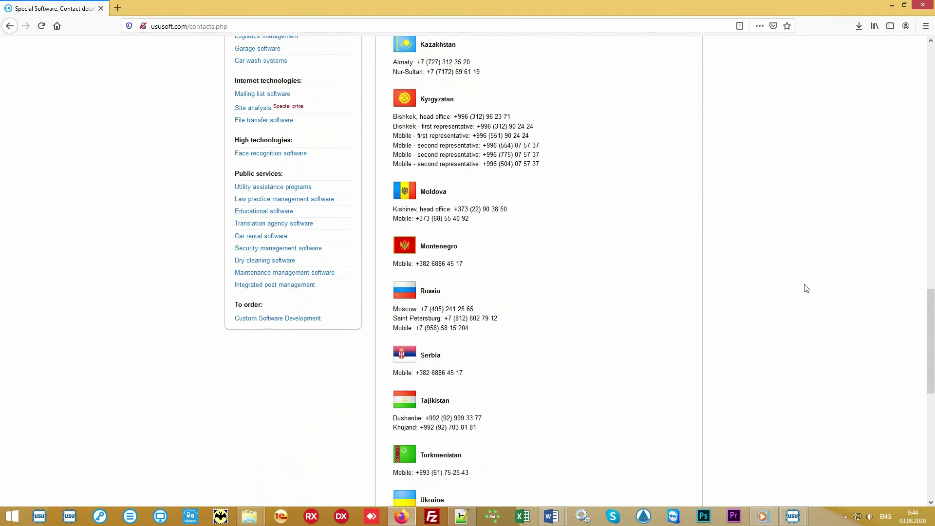
{"action": "scroll", "coordinate": [808, 293], "scroll_direction": "down", "scroll_amount": 1}
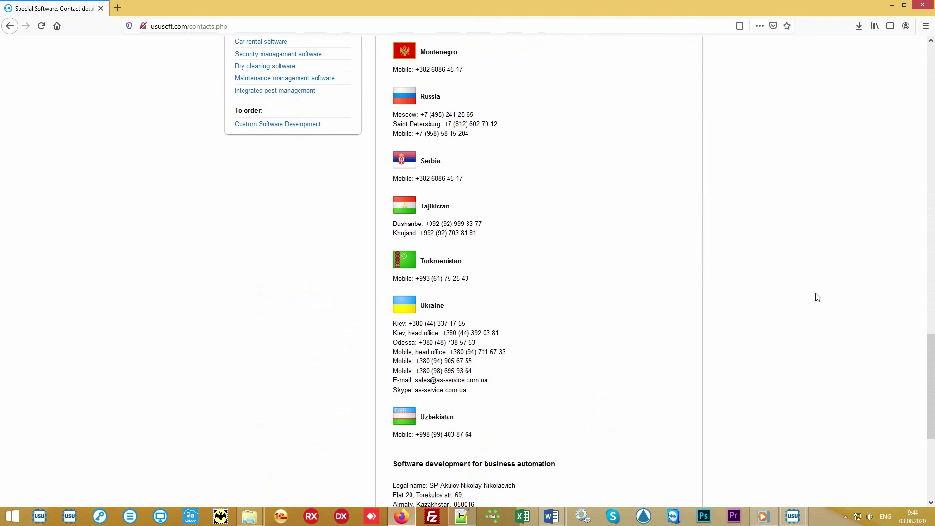
{"action": "left_click_drag", "start_coordinate": [931, 352], "coordinate": [890, 61]}
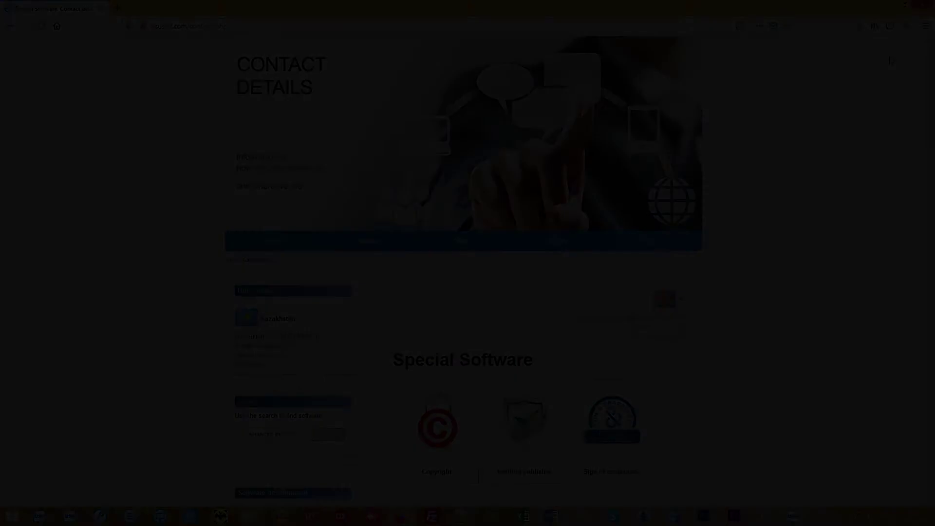